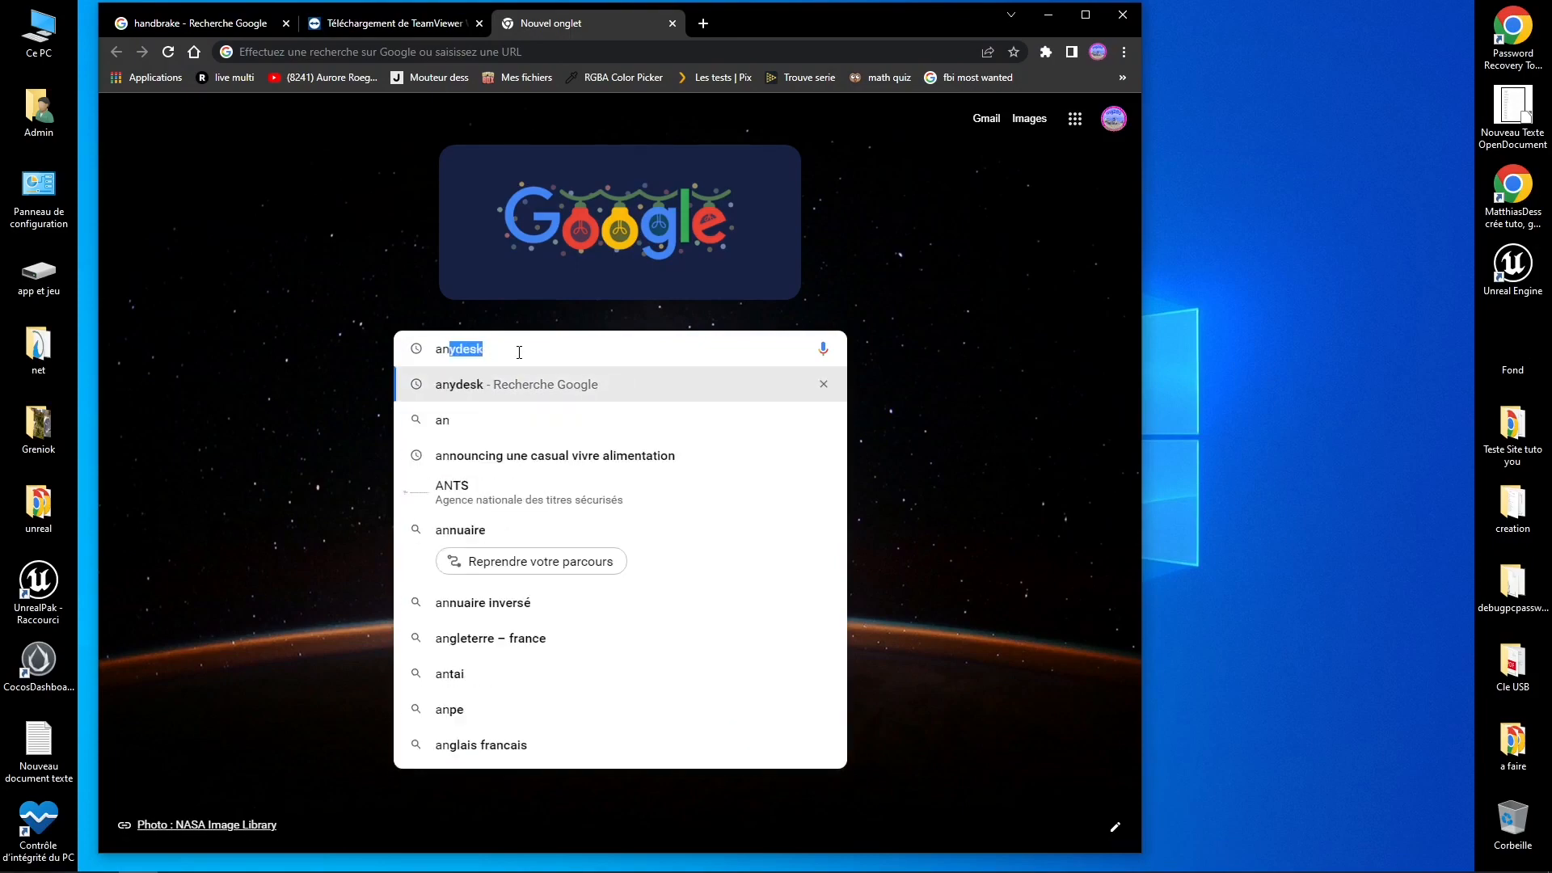
Step: Search Google for 'anydesk' and open the AnyDesk Windows download page from the results
{"action": "left_click", "coordinate": [509, 384]}
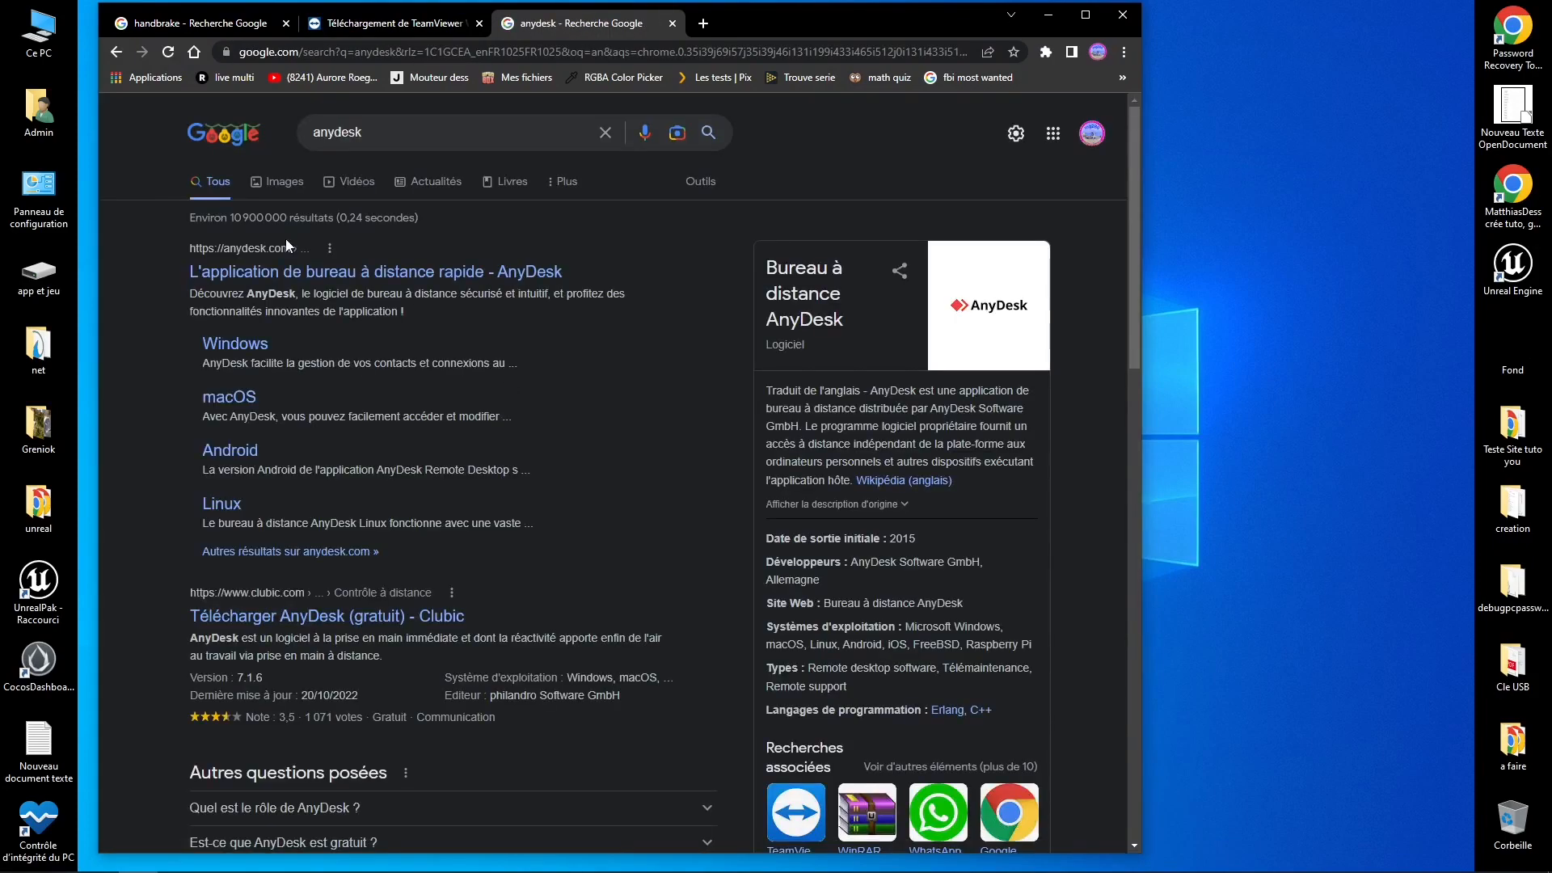
{"action": "left_click", "coordinate": [217, 345]}
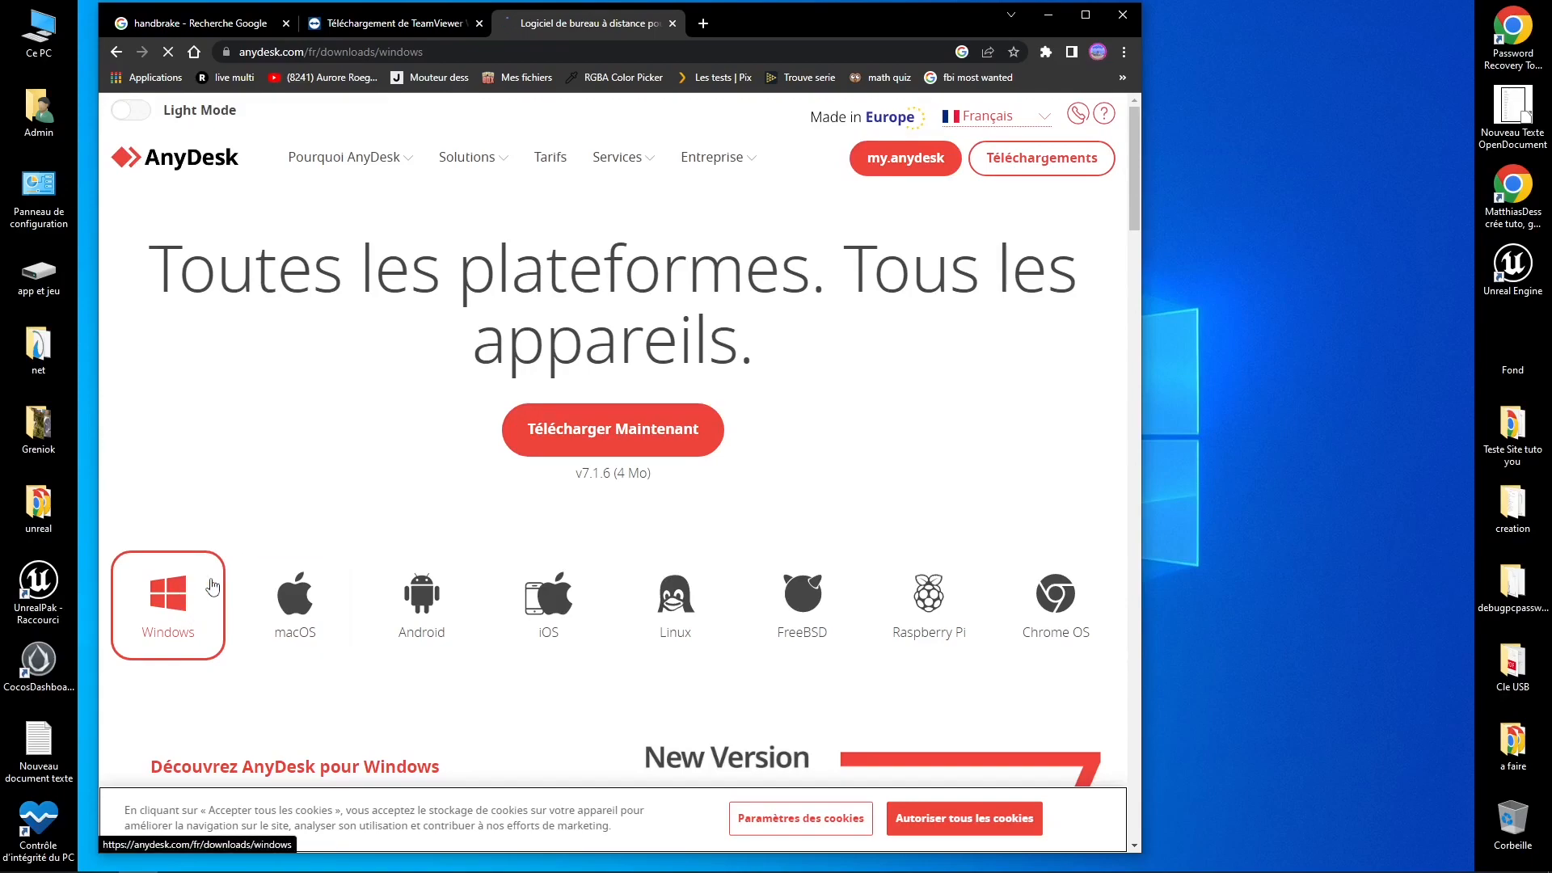
Step: Download AnyDesk.exe with Télécharger Maintenant, save it to Téléchargements, and launch it
{"action": "scroll", "coordinate": [363, 524], "scroll_direction": "down", "scroll_amount": 3}
{"action": "left_click", "coordinate": [560, 205]}
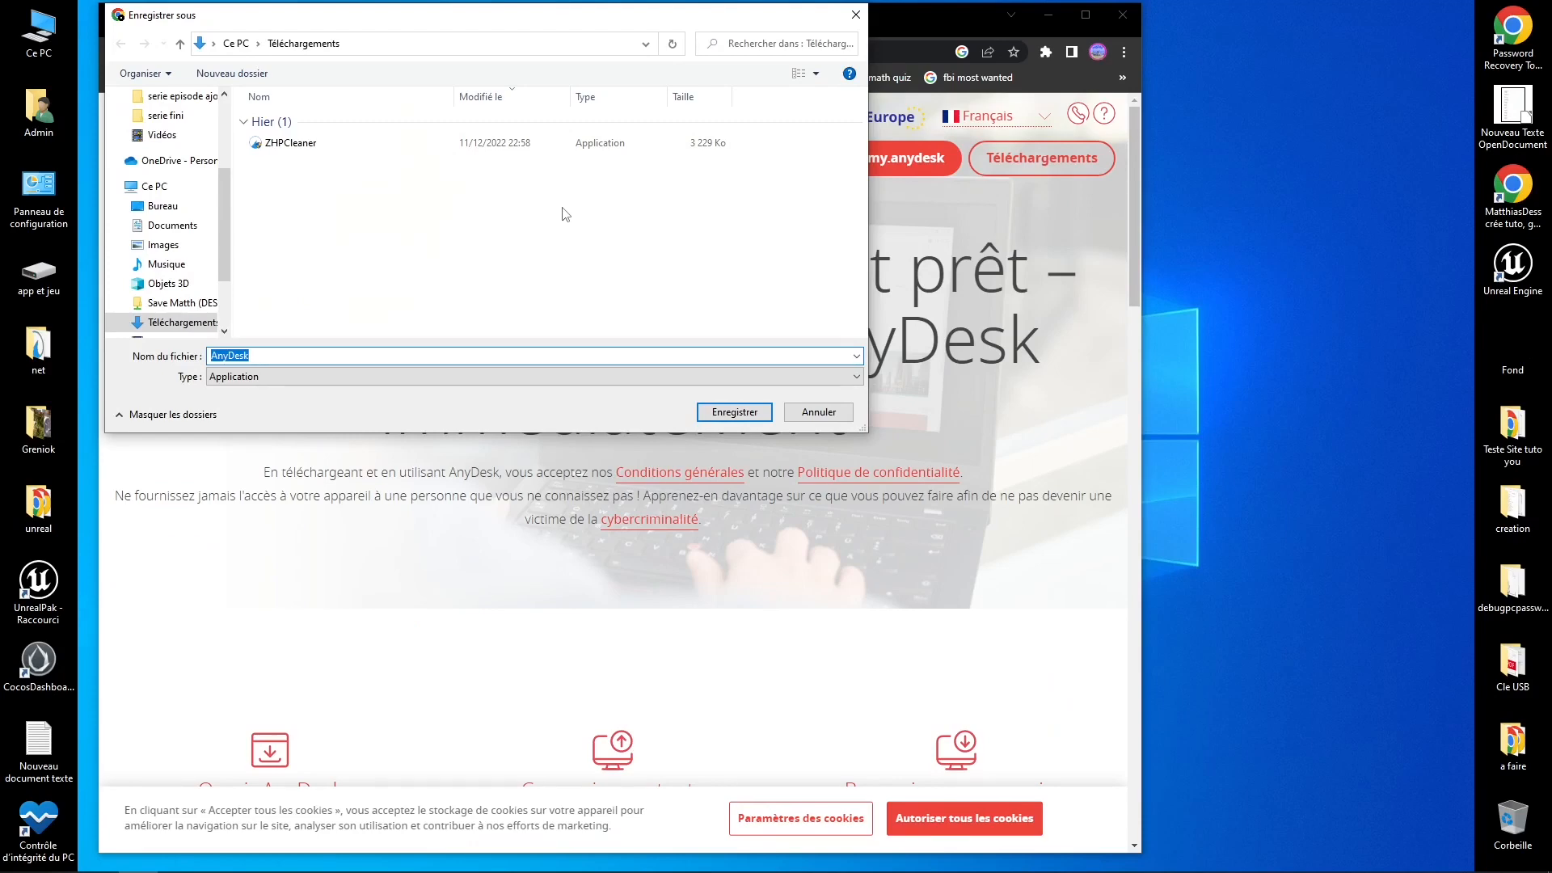
{"action": "left_click", "coordinate": [715, 414]}
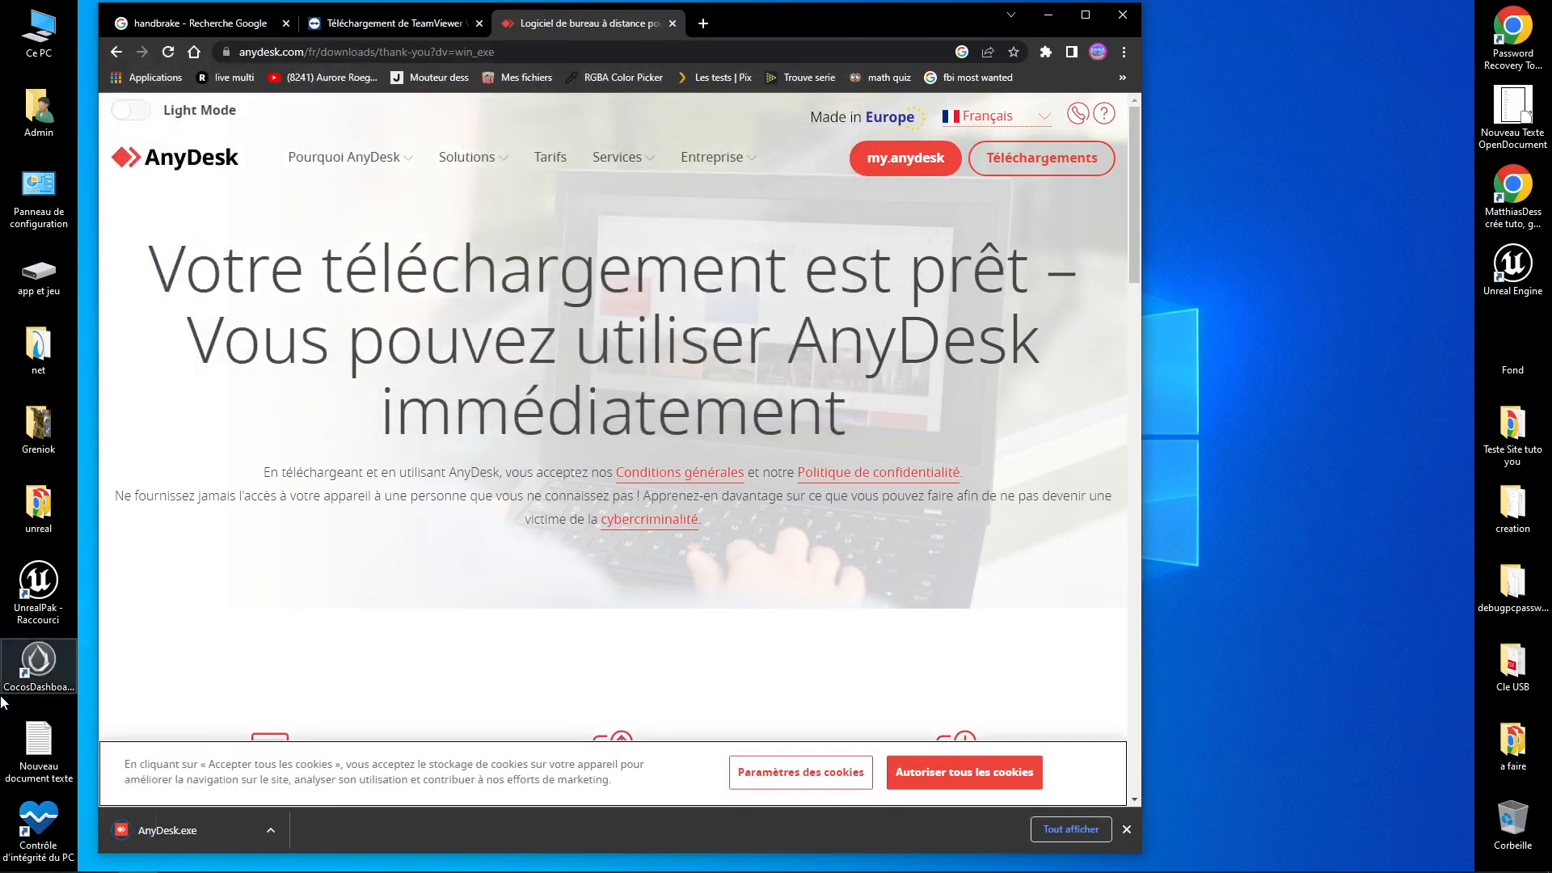
{"action": "left_click", "coordinate": [162, 833]}
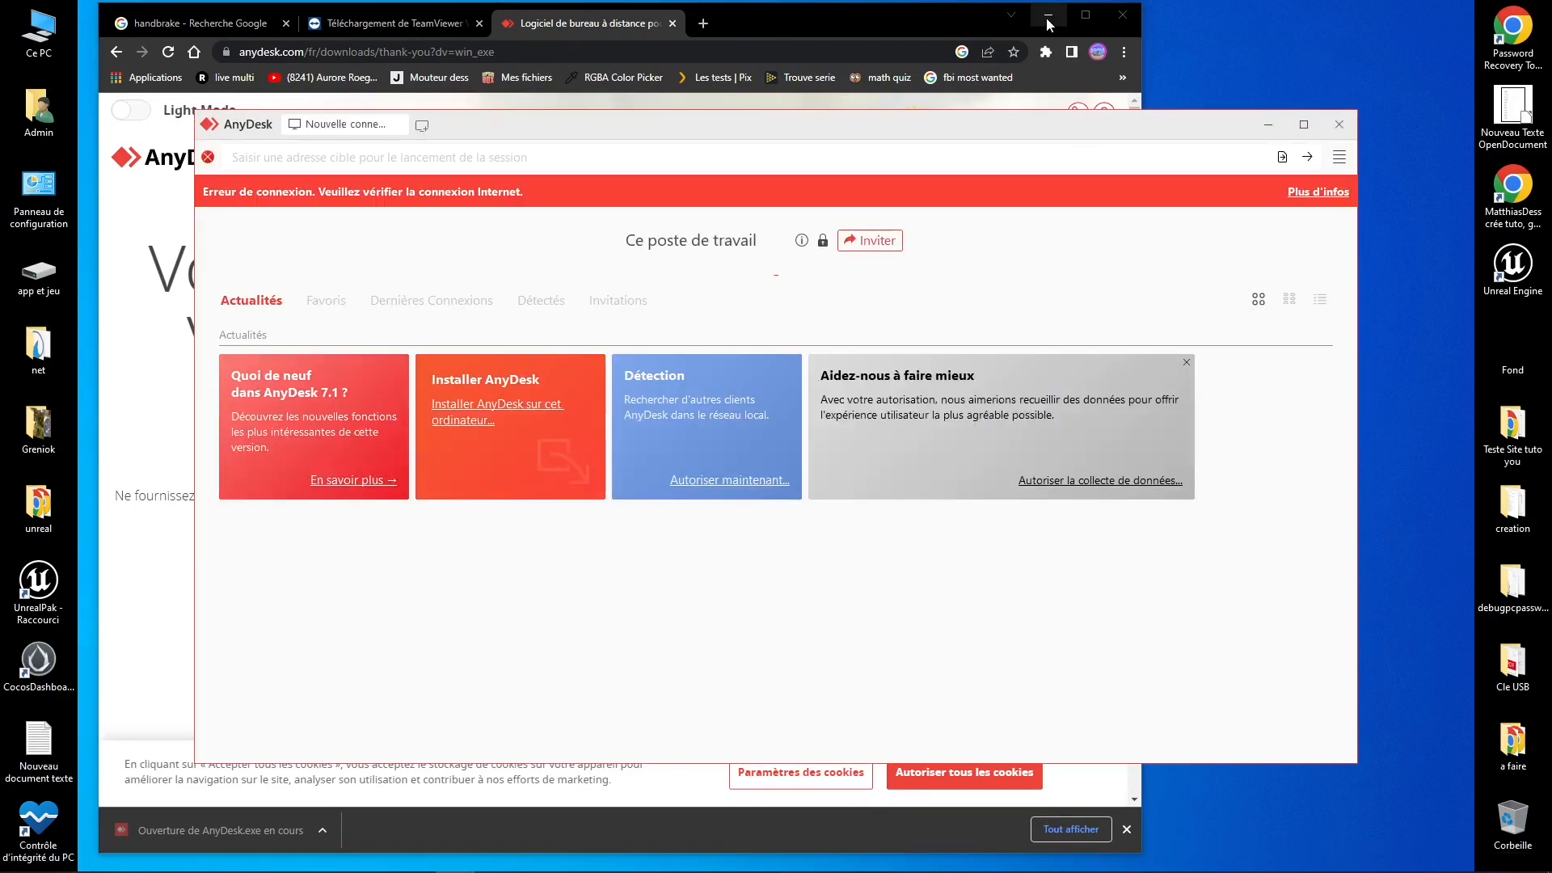
Step: Install AnyDesk to C:\Program Files (x86)\AnyDesk with 'Installer l'imprimante AnyDesk' unchecked
{"action": "left_click", "coordinate": [1048, 25]}
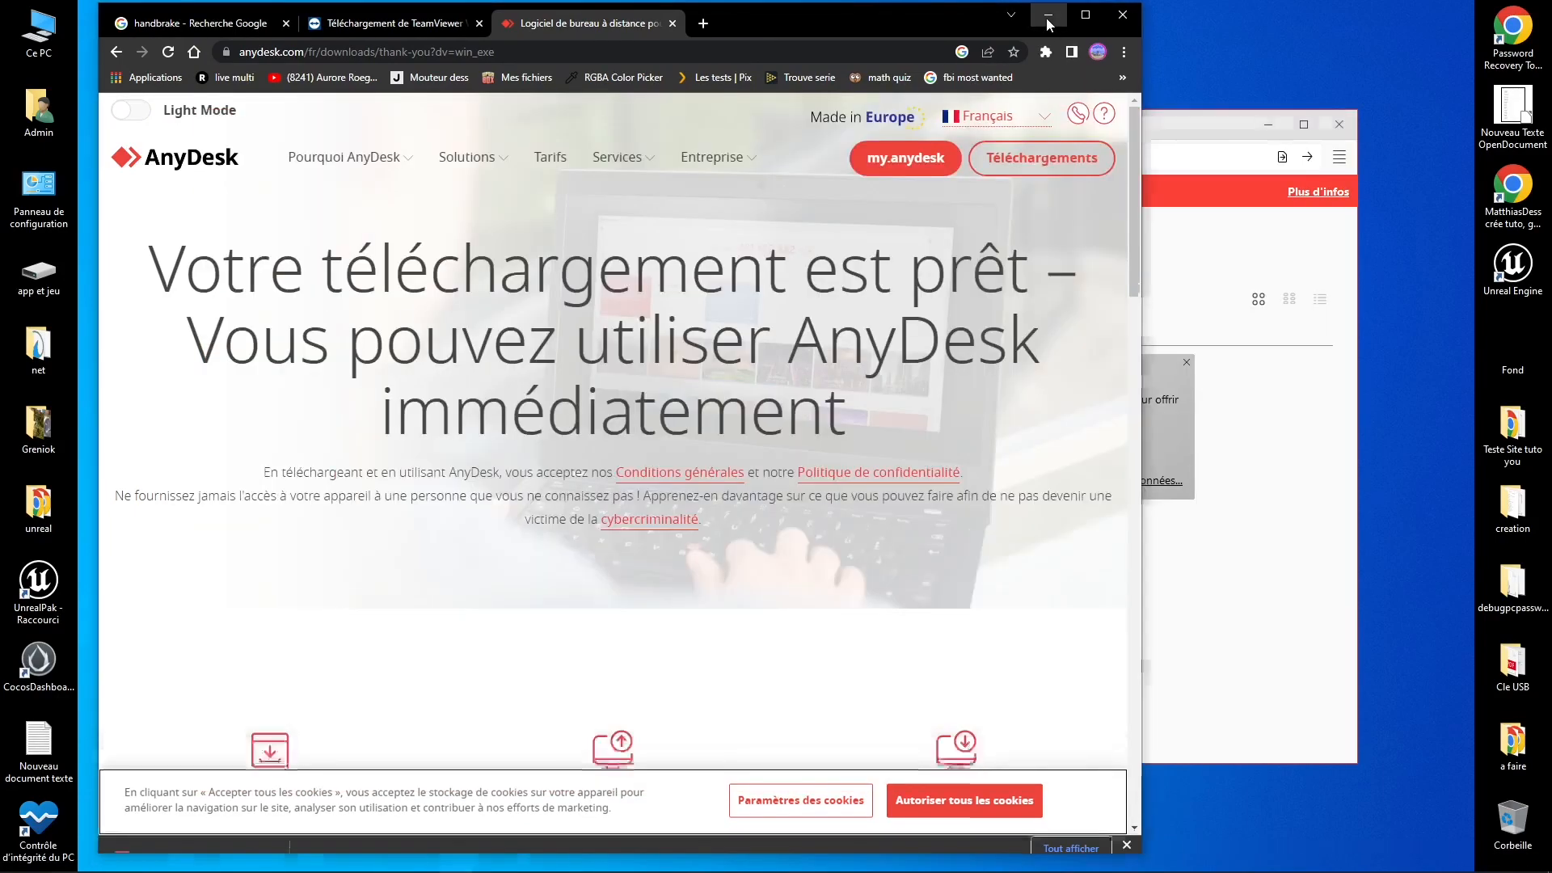
{"action": "left_click", "coordinate": [504, 411]}
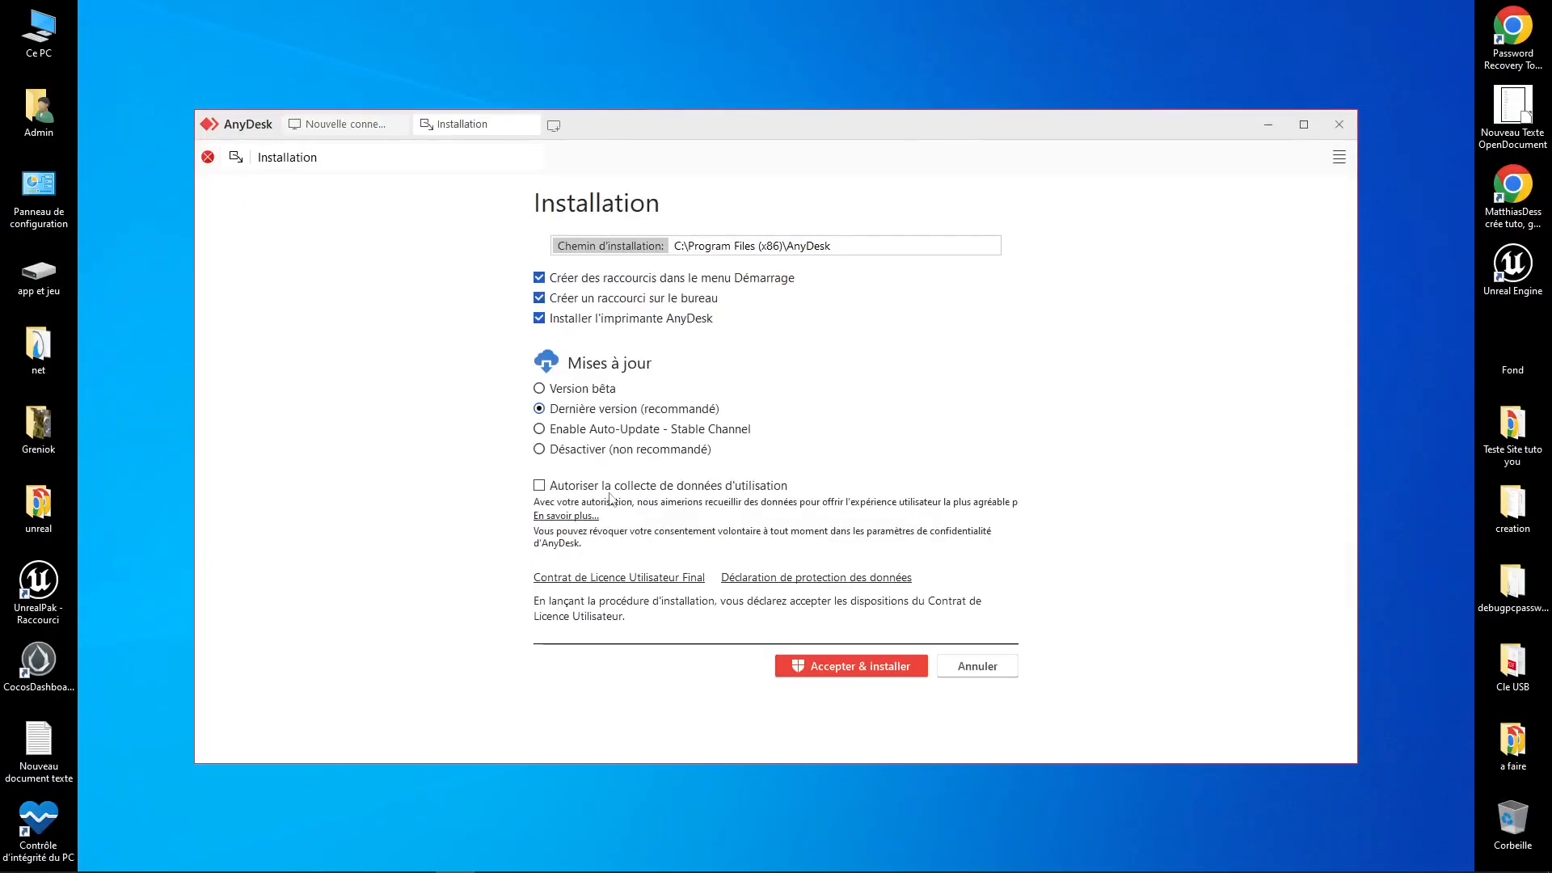
{"action": "left_click", "coordinate": [547, 319]}
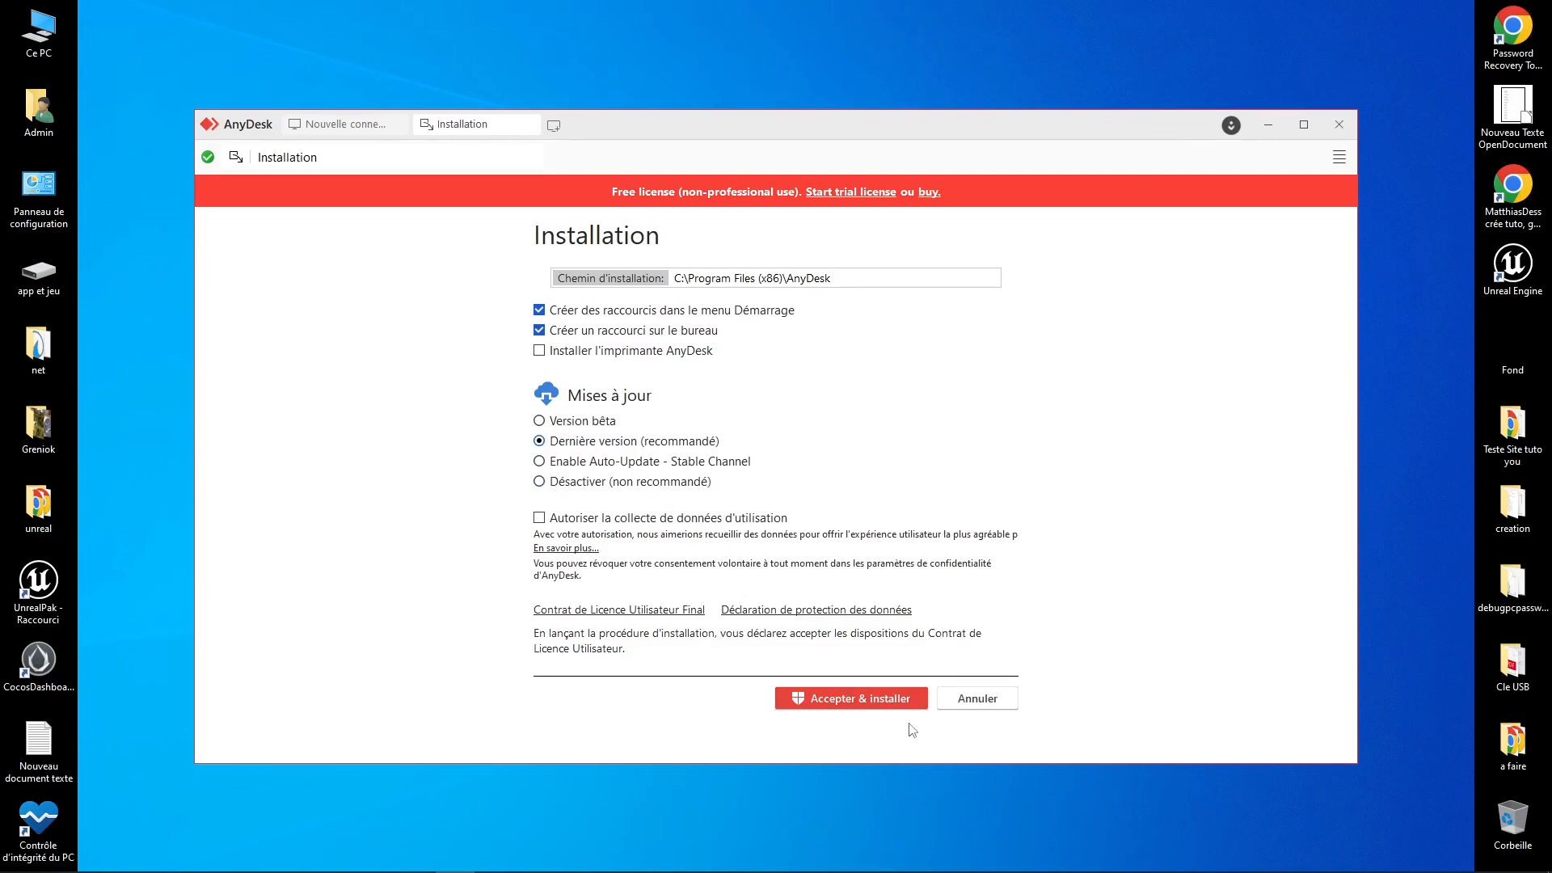
{"action": "left_click", "coordinate": [881, 700]}
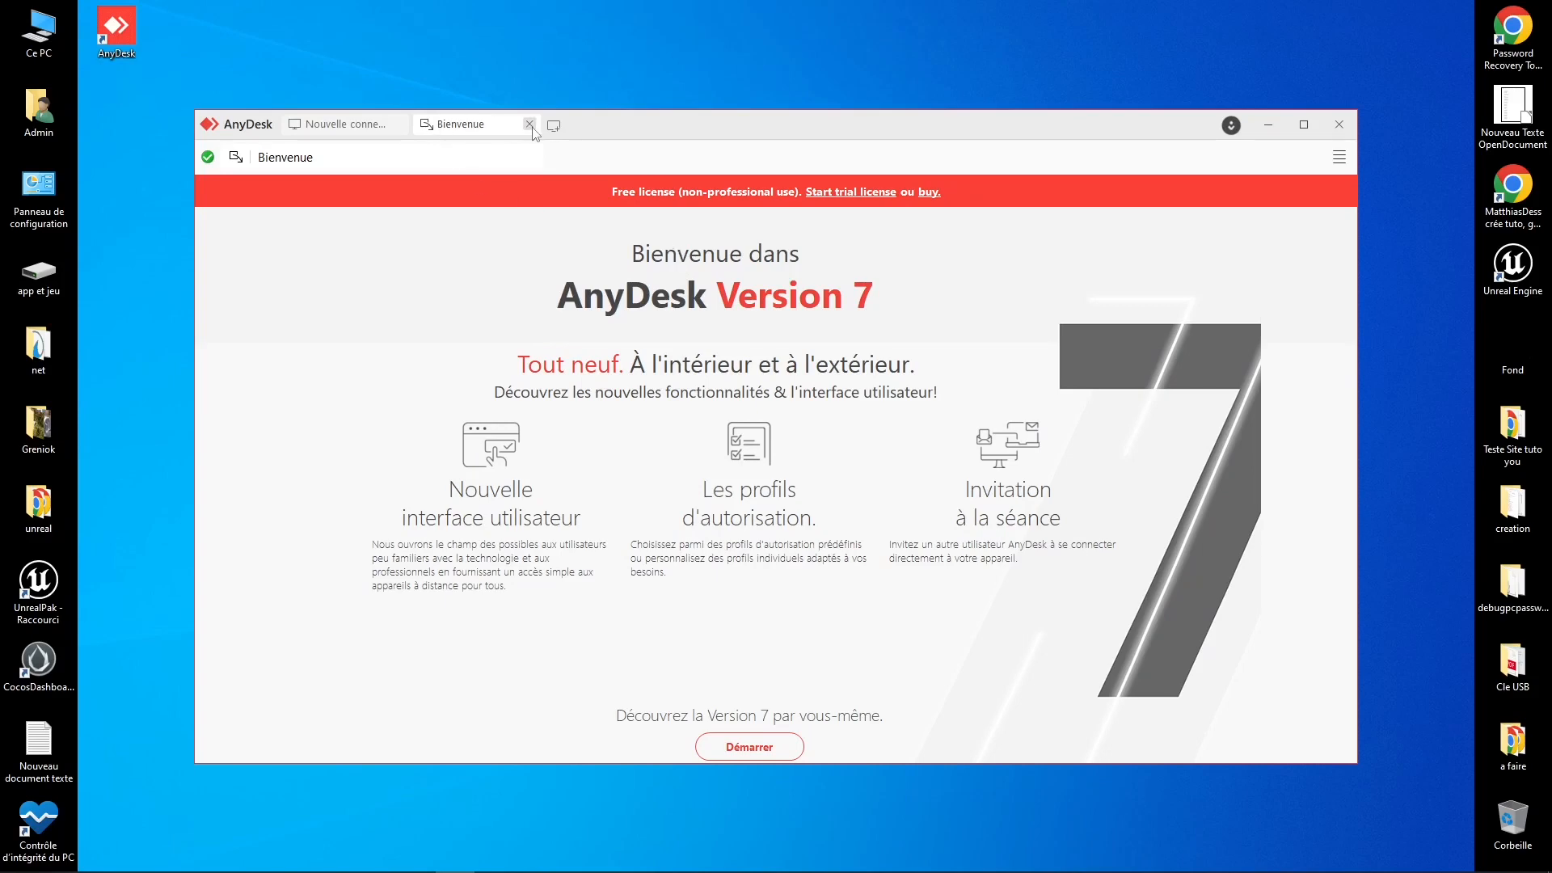
Step: Close and relaunch AnyDesk from its desktop shortcut, then open the Inviter dialog
{"action": "left_click", "coordinate": [1338, 124]}
{"action": "double_click", "coordinate": [108, 51]}
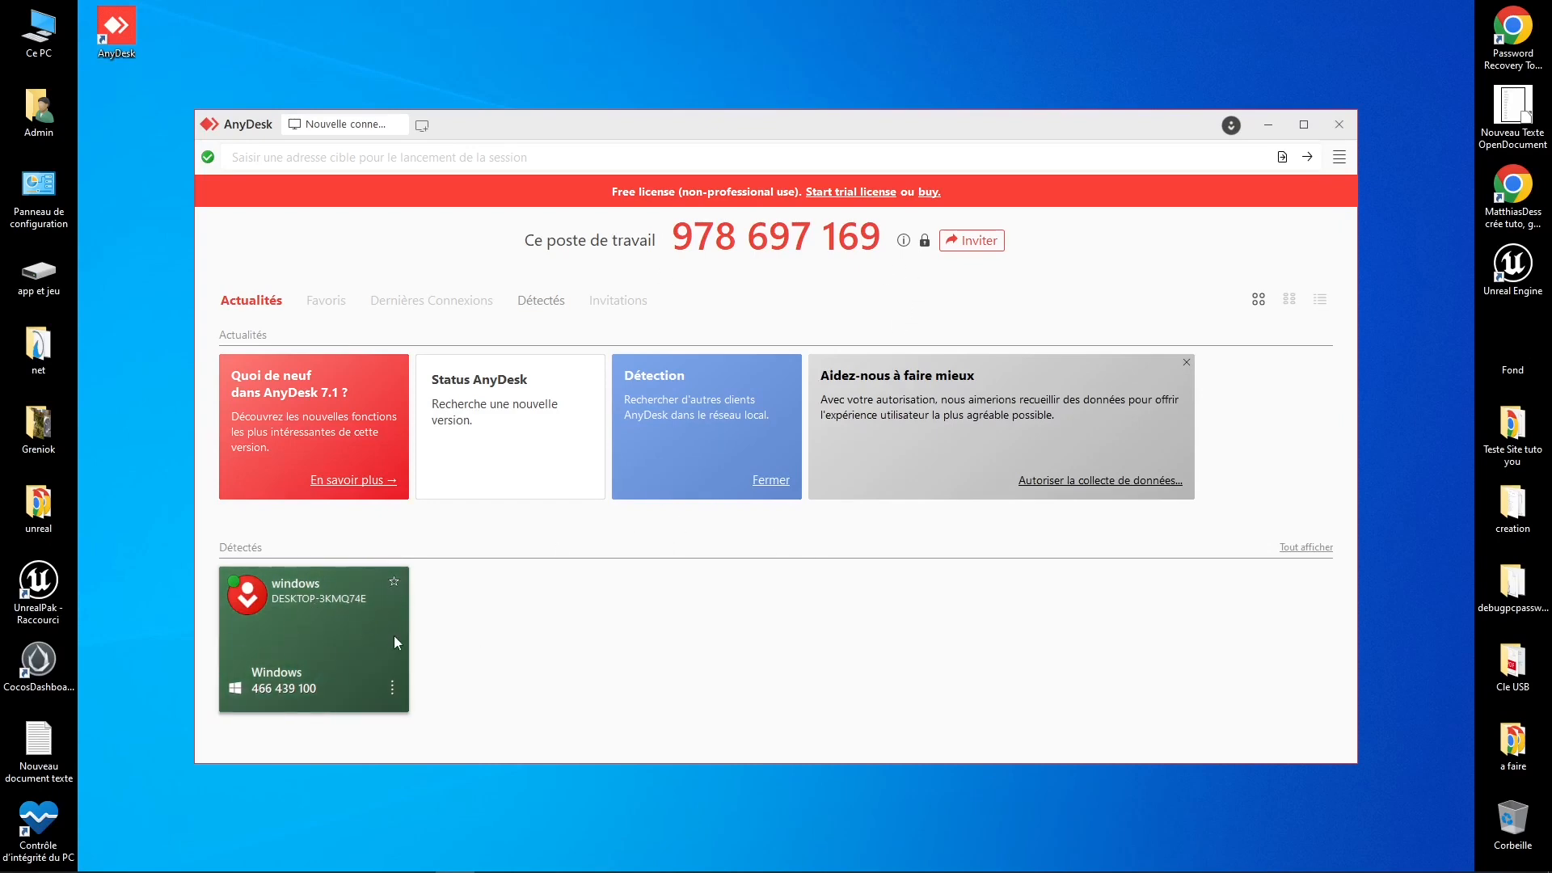
{"action": "left_click", "coordinate": [391, 686]}
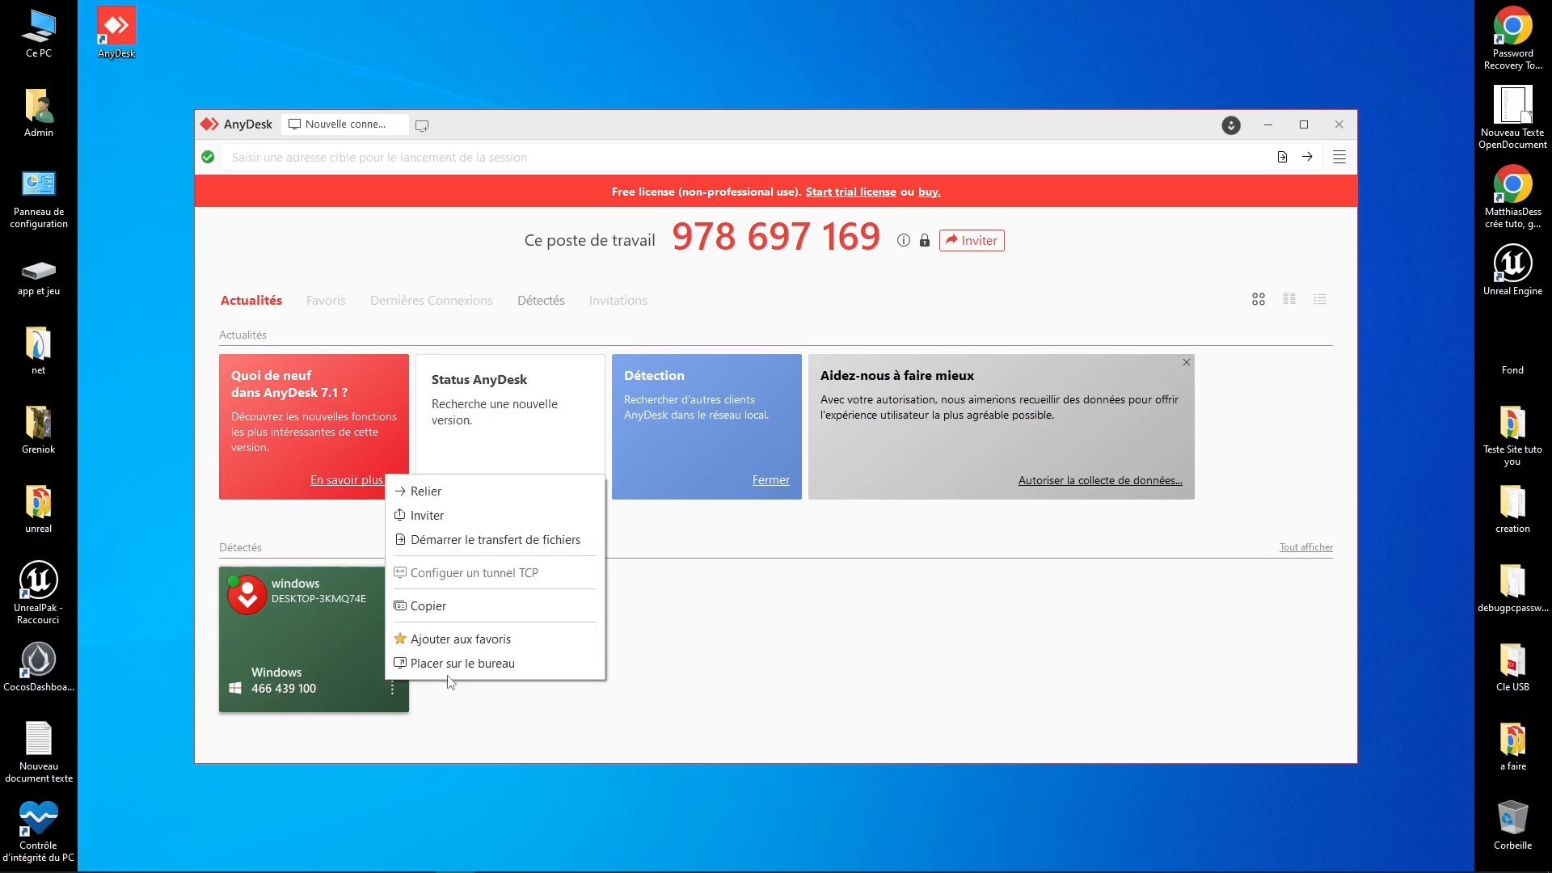
{"action": "left_click", "coordinate": [788, 656]}
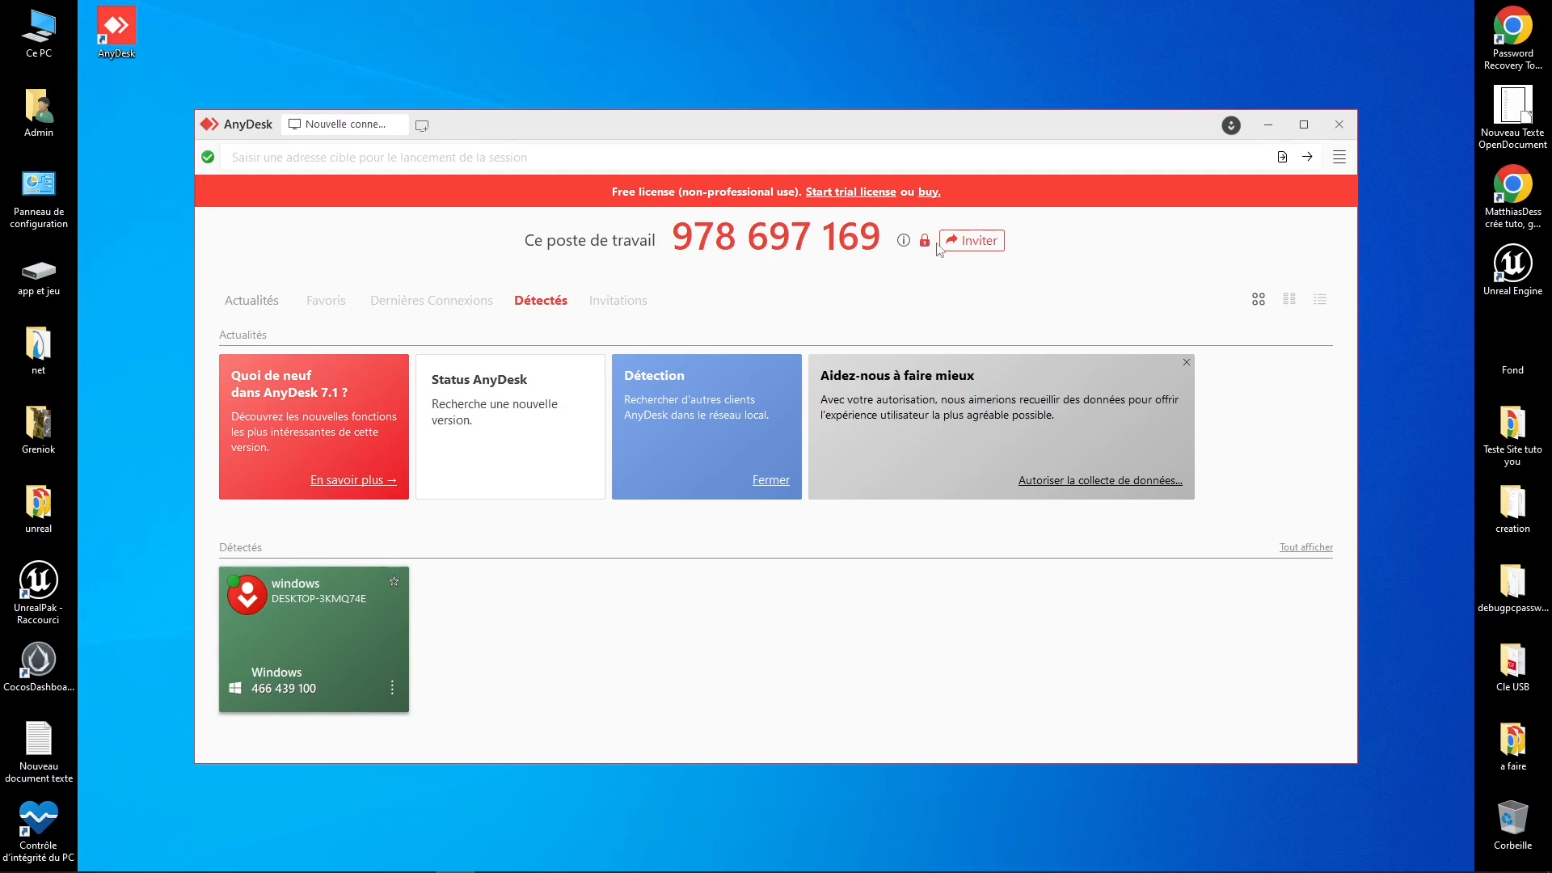
{"action": "left_click", "coordinate": [970, 241]}
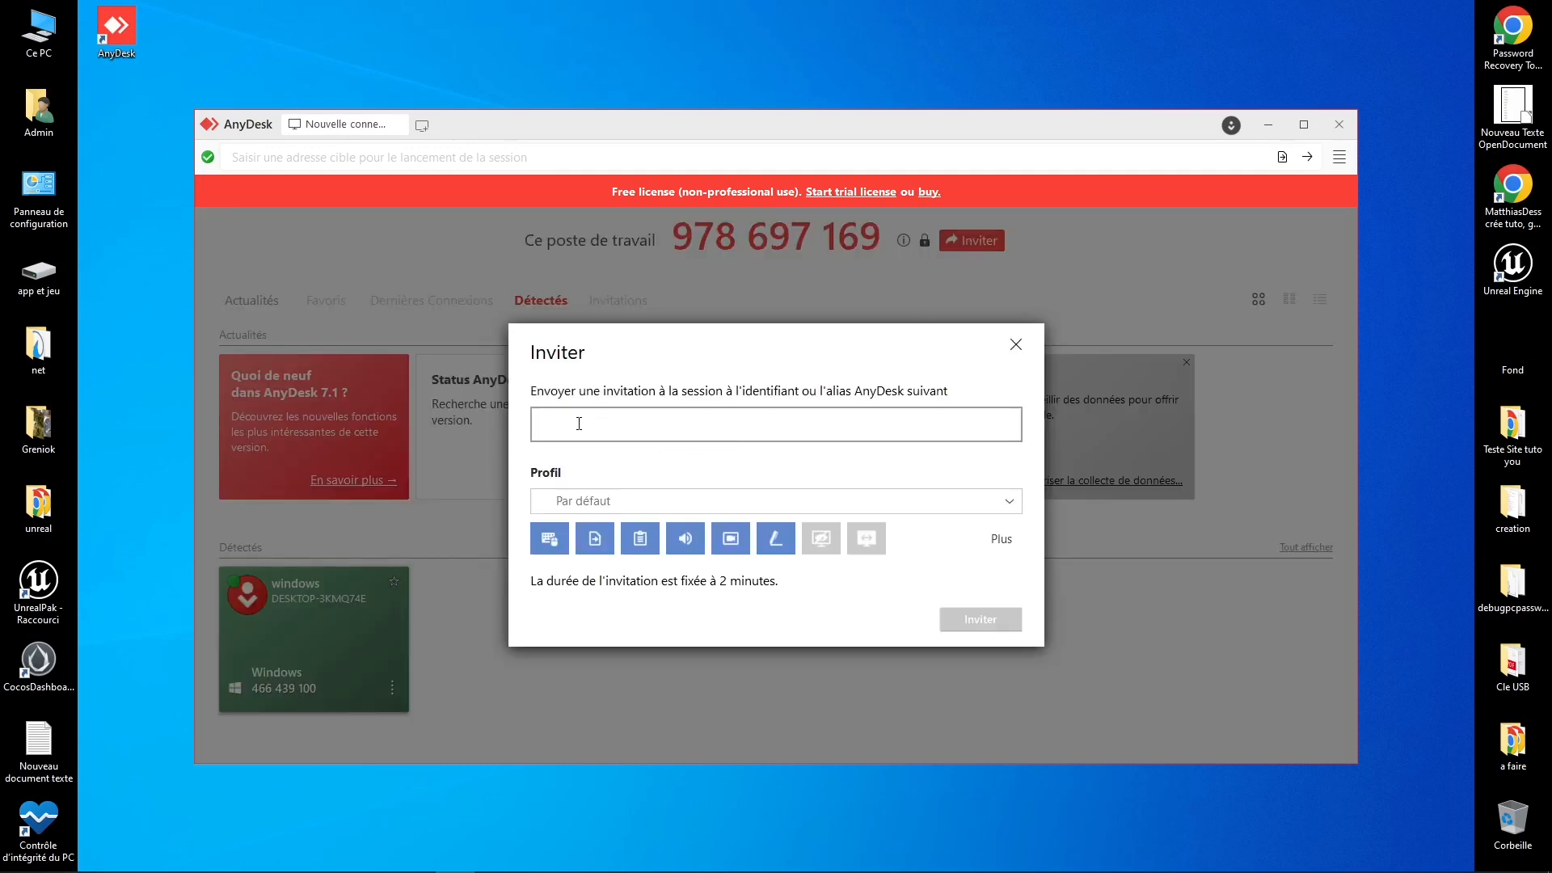
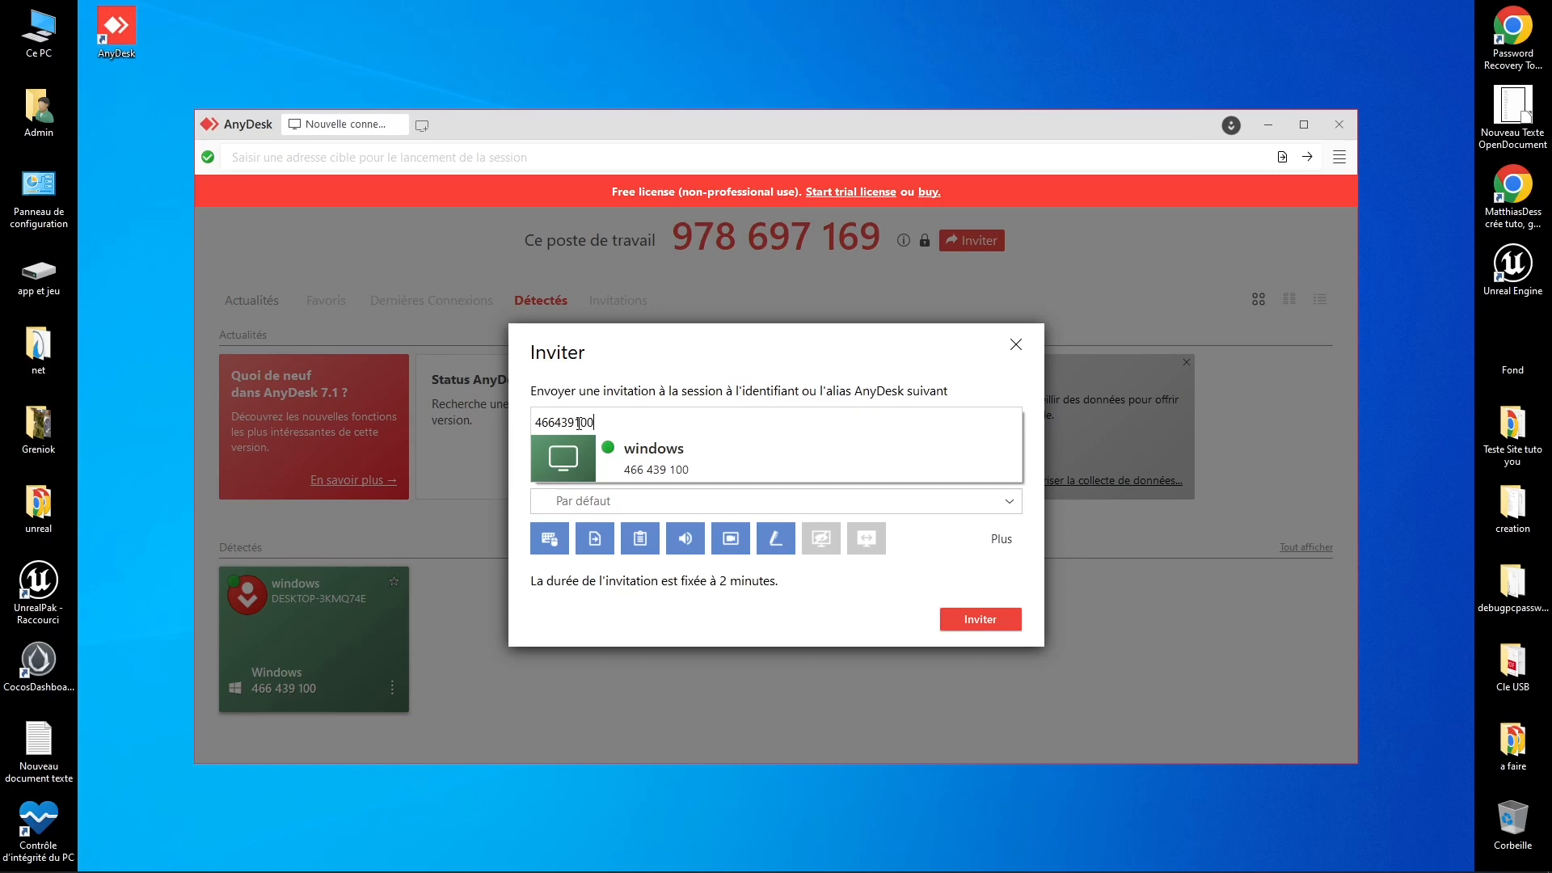
Step: Invite the detected Windows computer by entering its ID and picking the suggested windows entry
{"action": "left_click", "coordinate": [720, 358]}
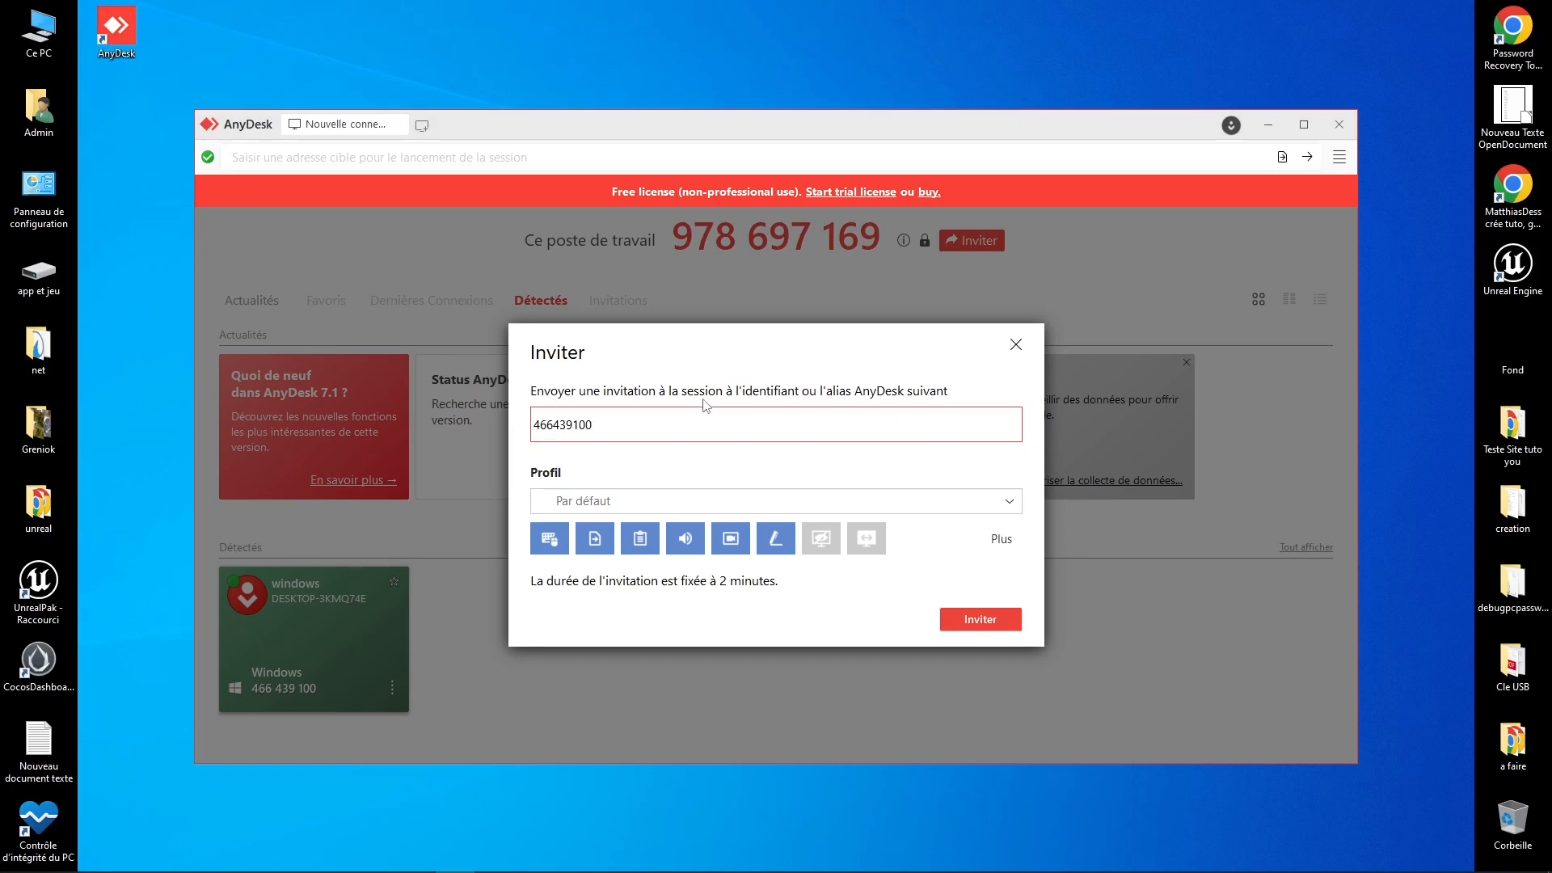
{"action": "left_click", "coordinate": [973, 621]}
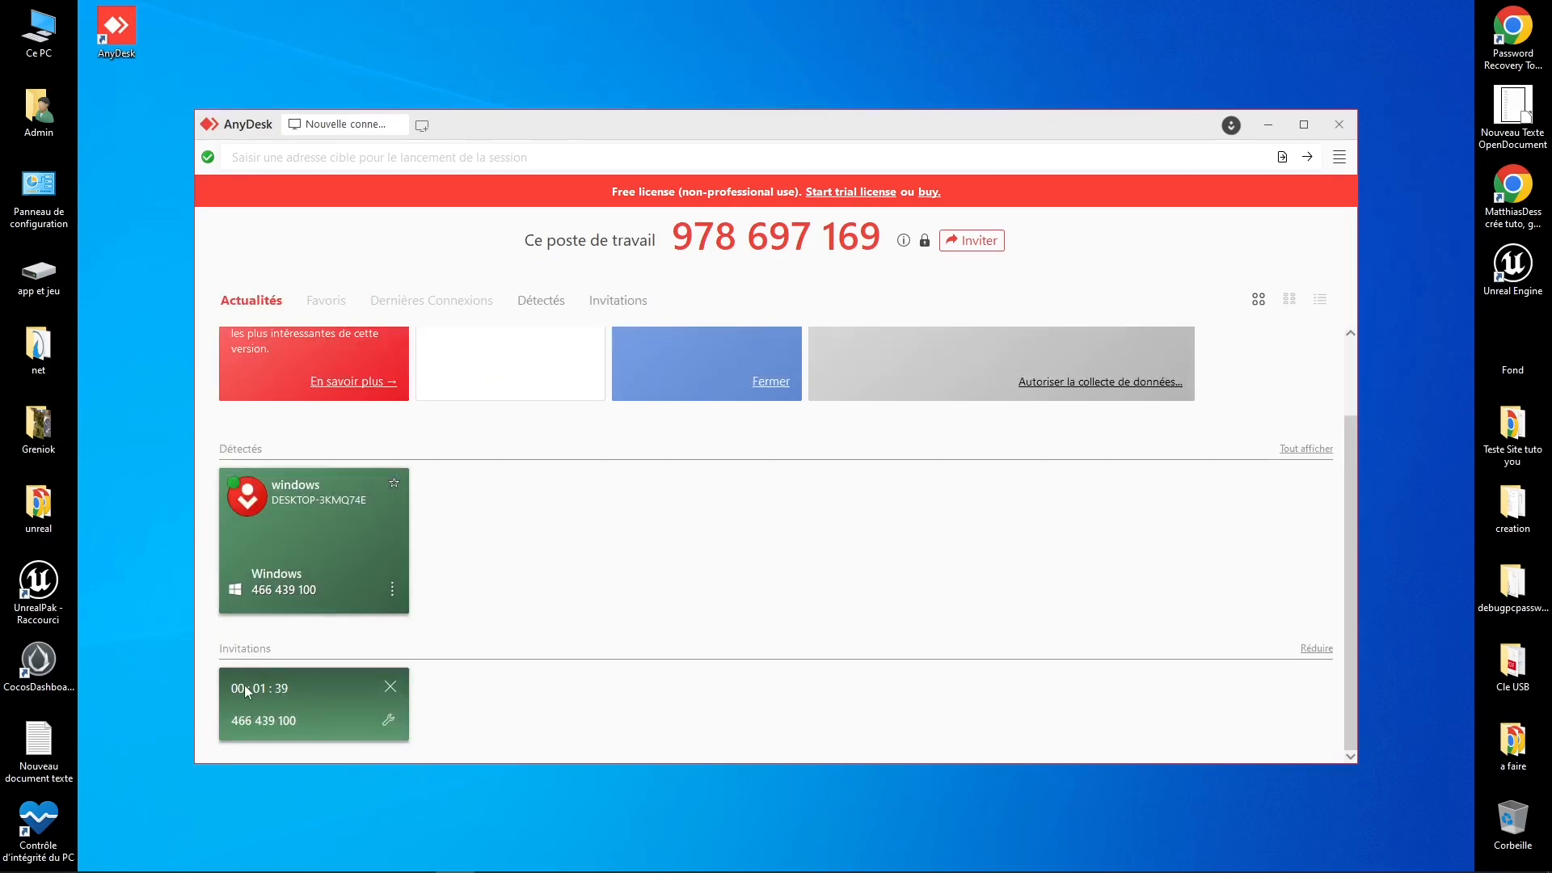
Step: Scroll to the pending invitations list to check the sent invitation
{"action": "scroll", "coordinate": [444, 682], "scroll_direction": "up", "scroll_amount": 2}
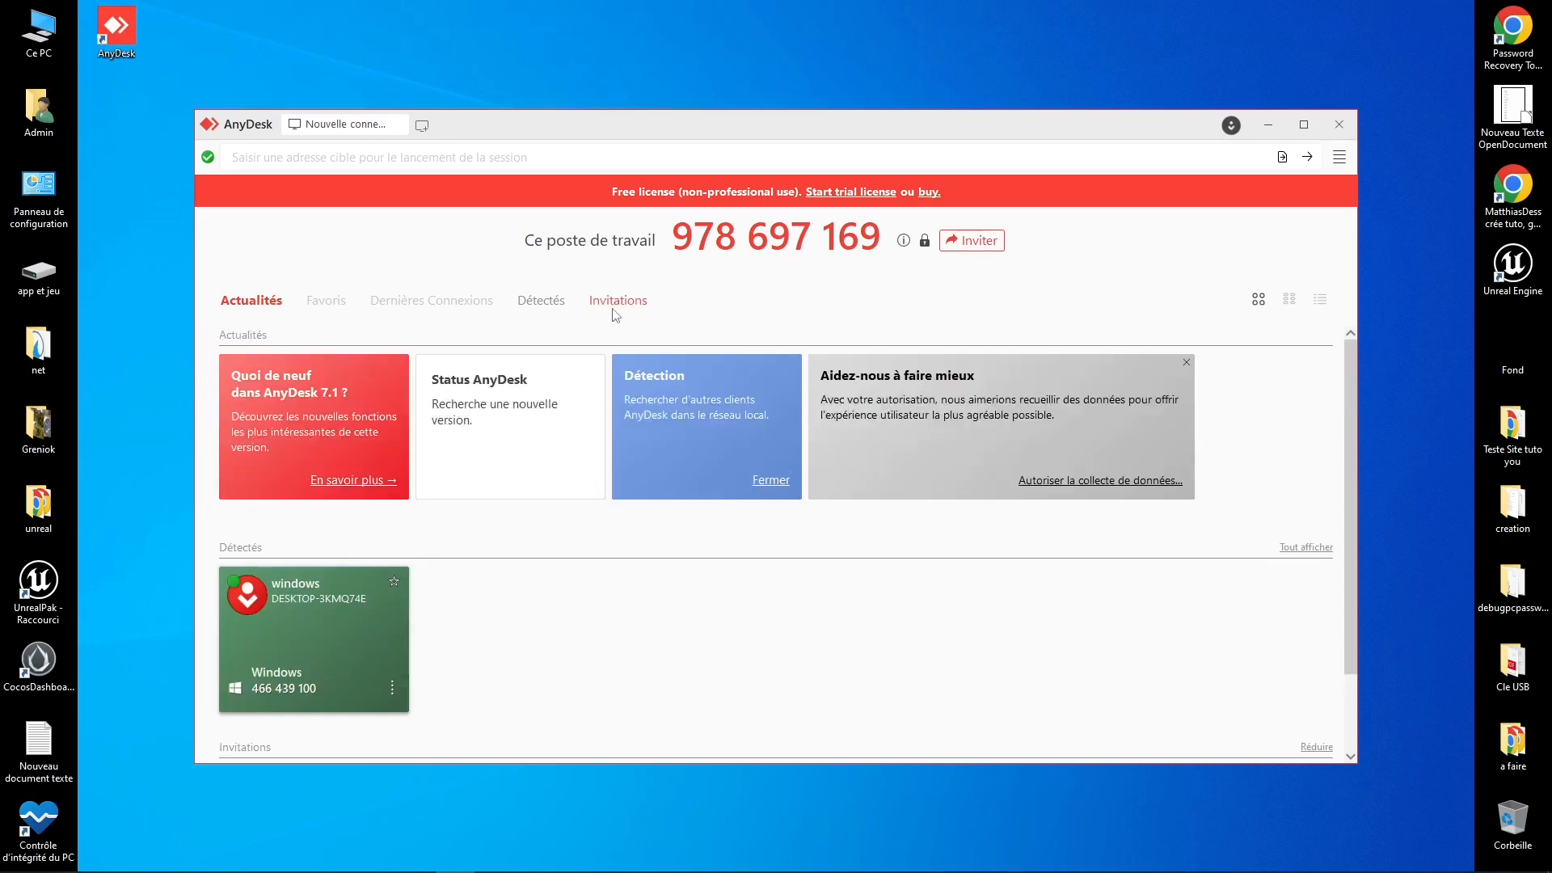
{"action": "left_click", "coordinate": [614, 312]}
{"action": "scroll", "coordinate": [350, 591], "scroll_direction": "up", "scroll_amount": 2}
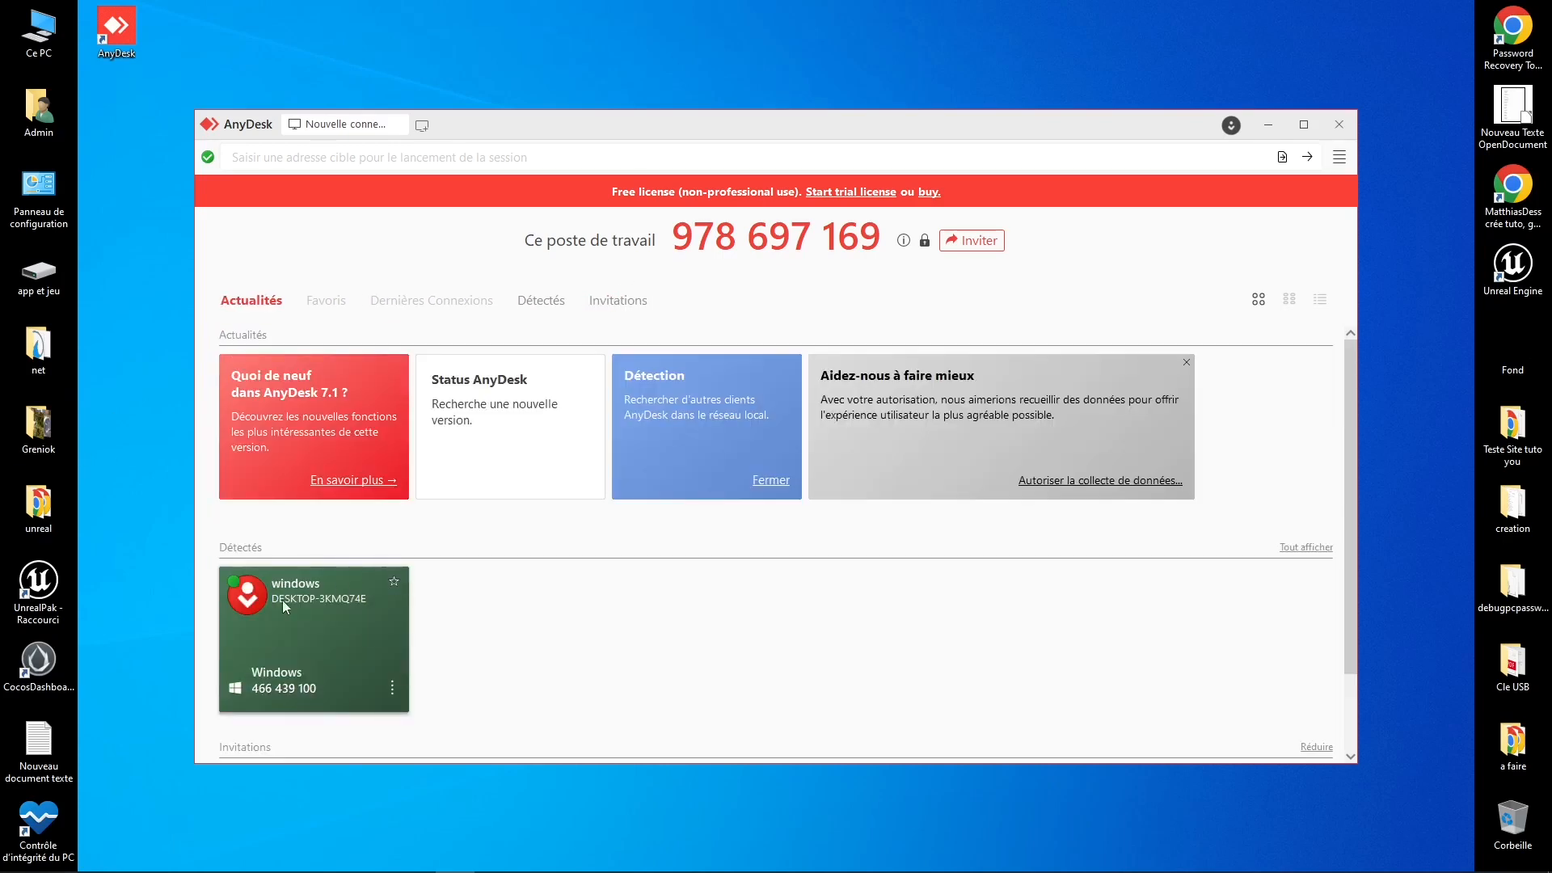
{"action": "scroll", "coordinate": [283, 600], "scroll_direction": "down", "scroll_amount": 2}
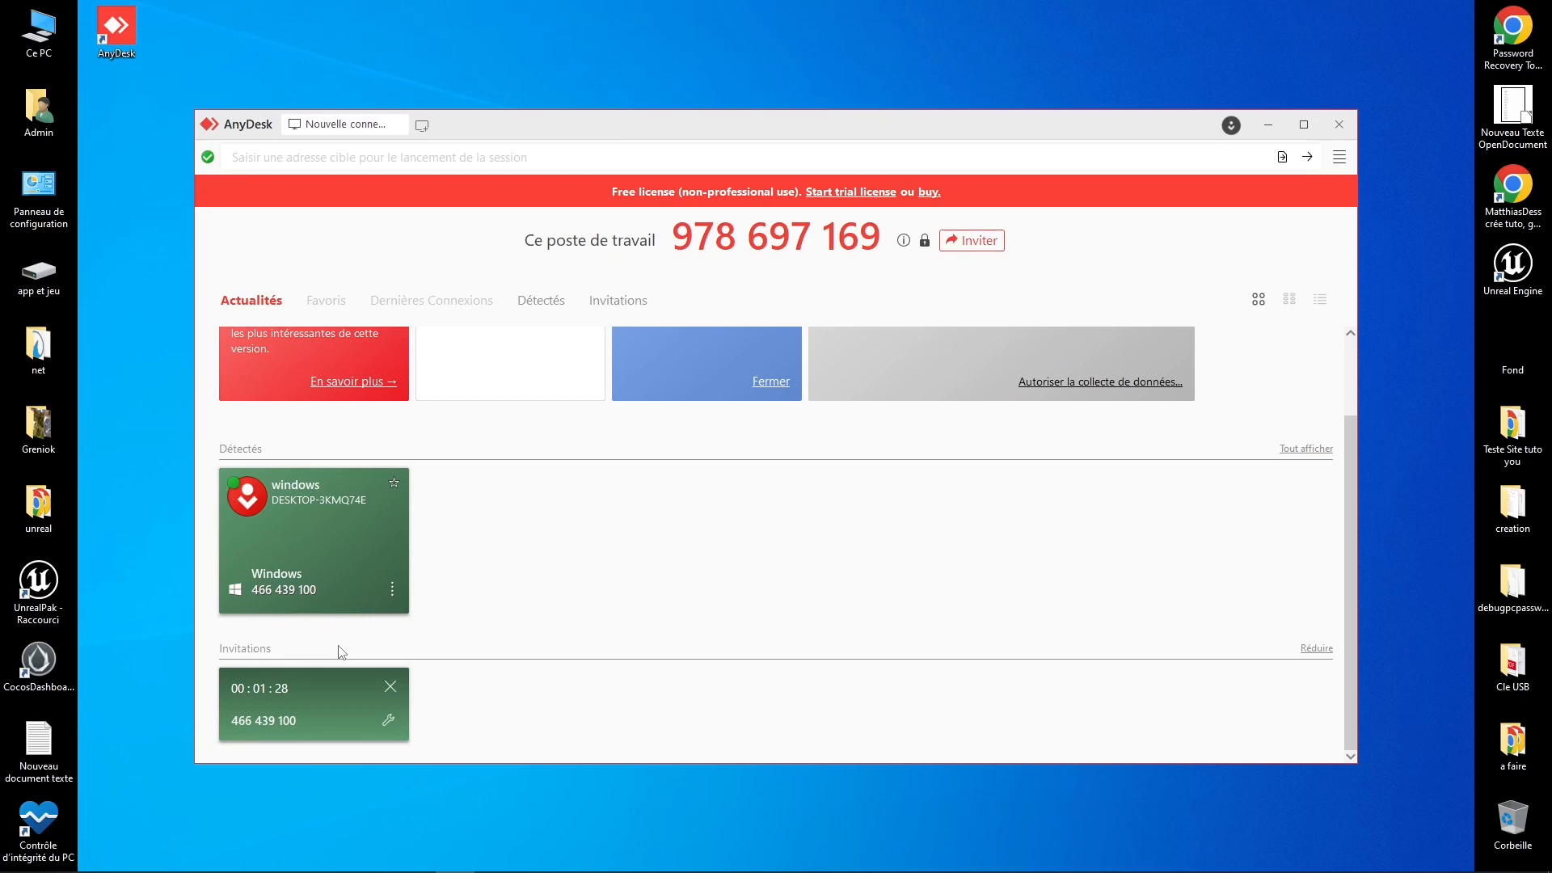
{"action": "scroll", "coordinate": [338, 520], "scroll_direction": "up", "scroll_amount": 2}
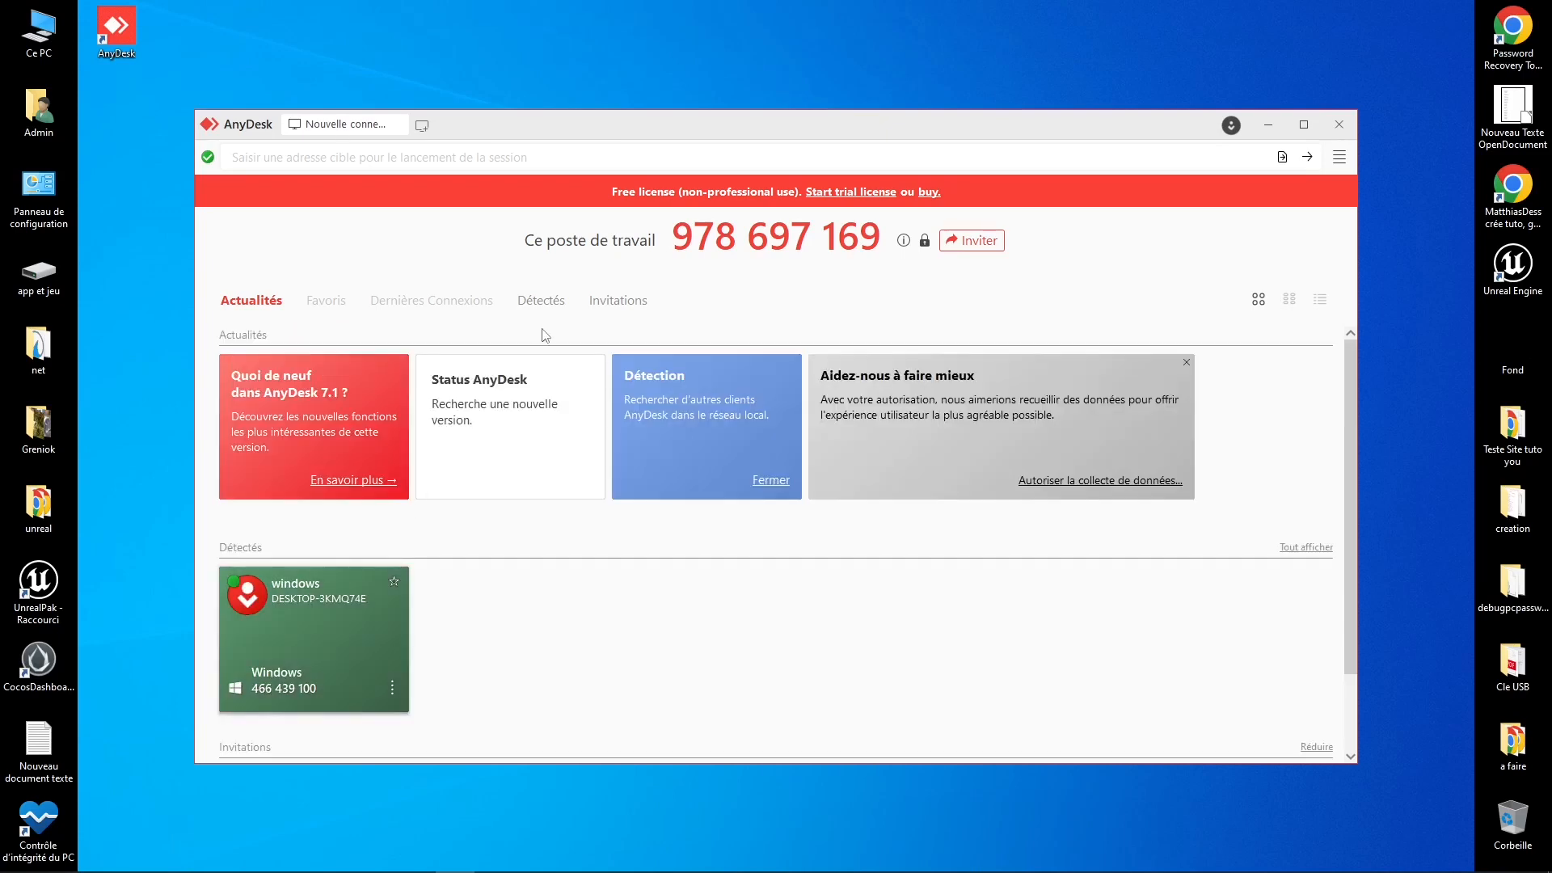
{"action": "left_click", "coordinate": [611, 300]}
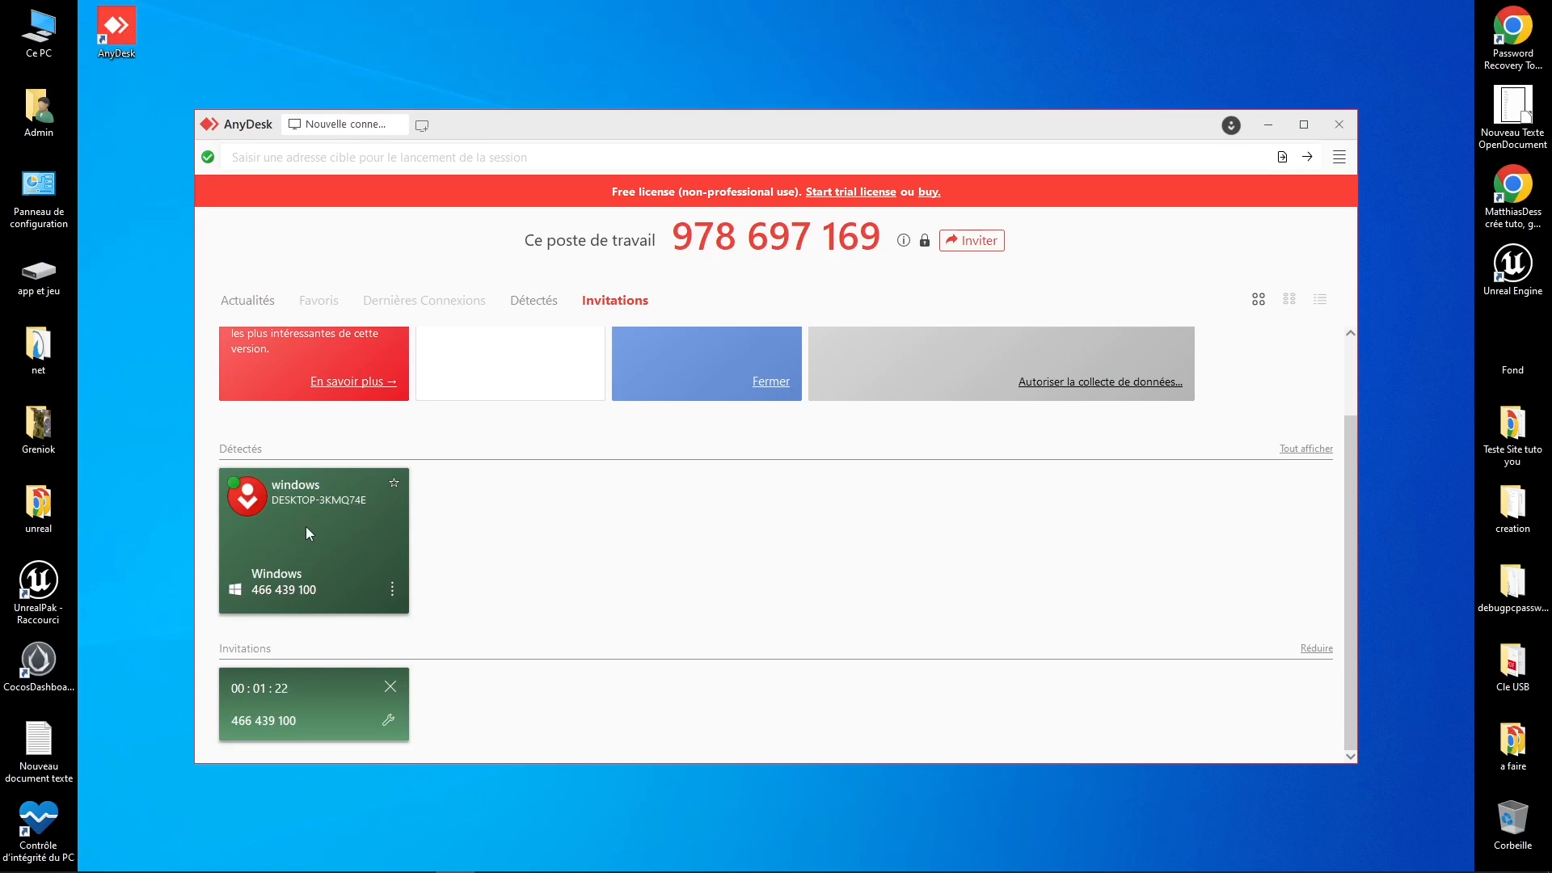
Step: Choose Démarrer le transfert de fichiers from the Windows computer card's ⋮ menu
{"action": "left_click", "coordinate": [307, 533]}
{"action": "left_click", "coordinate": [393, 596]}
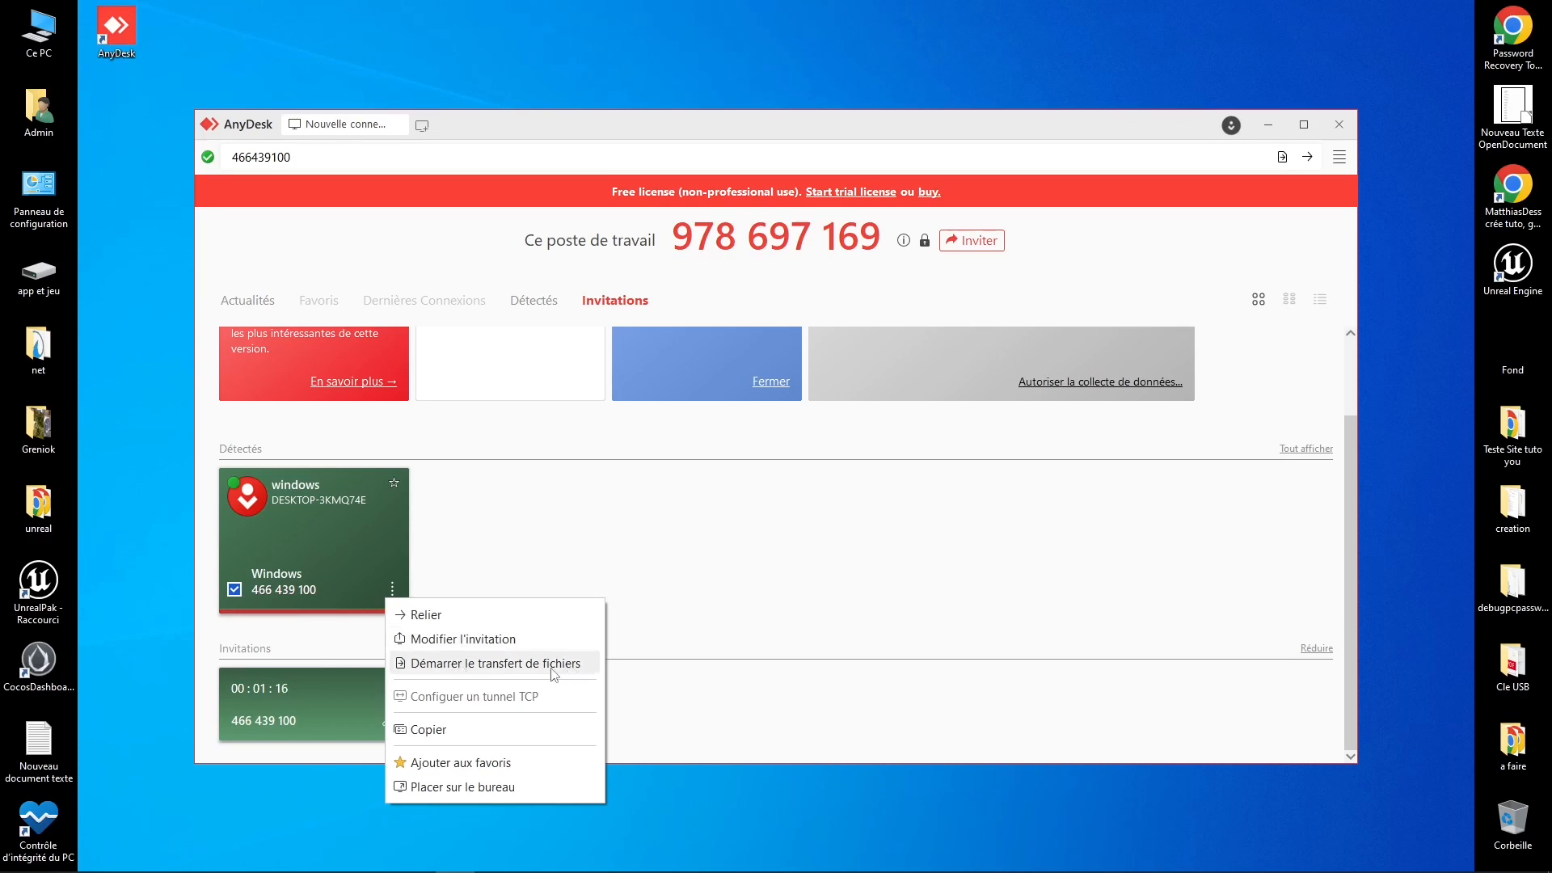
{"action": "left_click", "coordinate": [486, 799]}
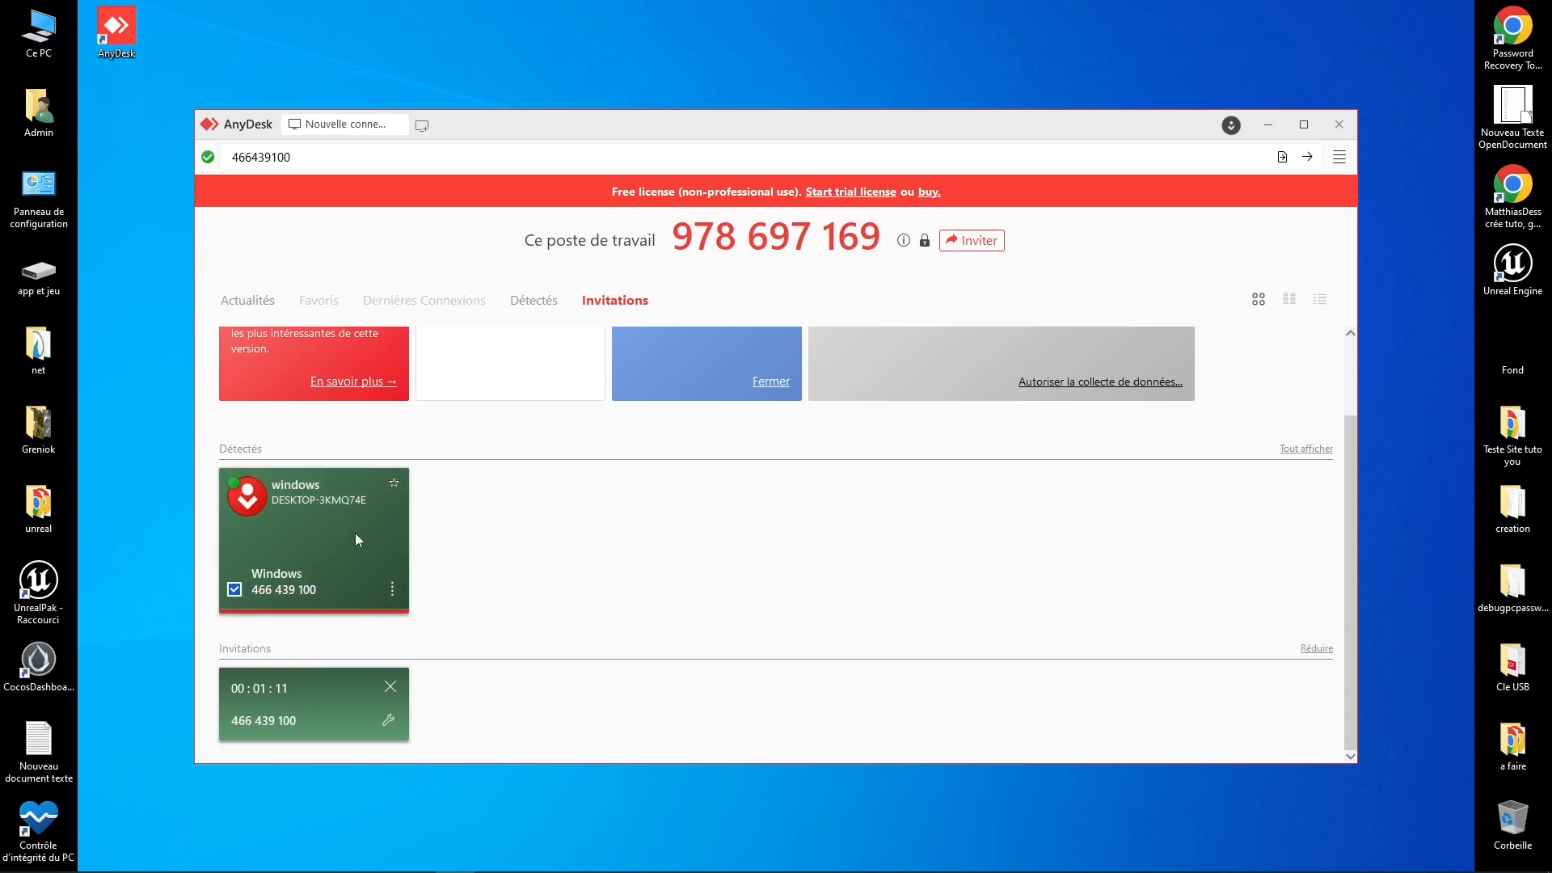
{"action": "left_click", "coordinate": [392, 588]}
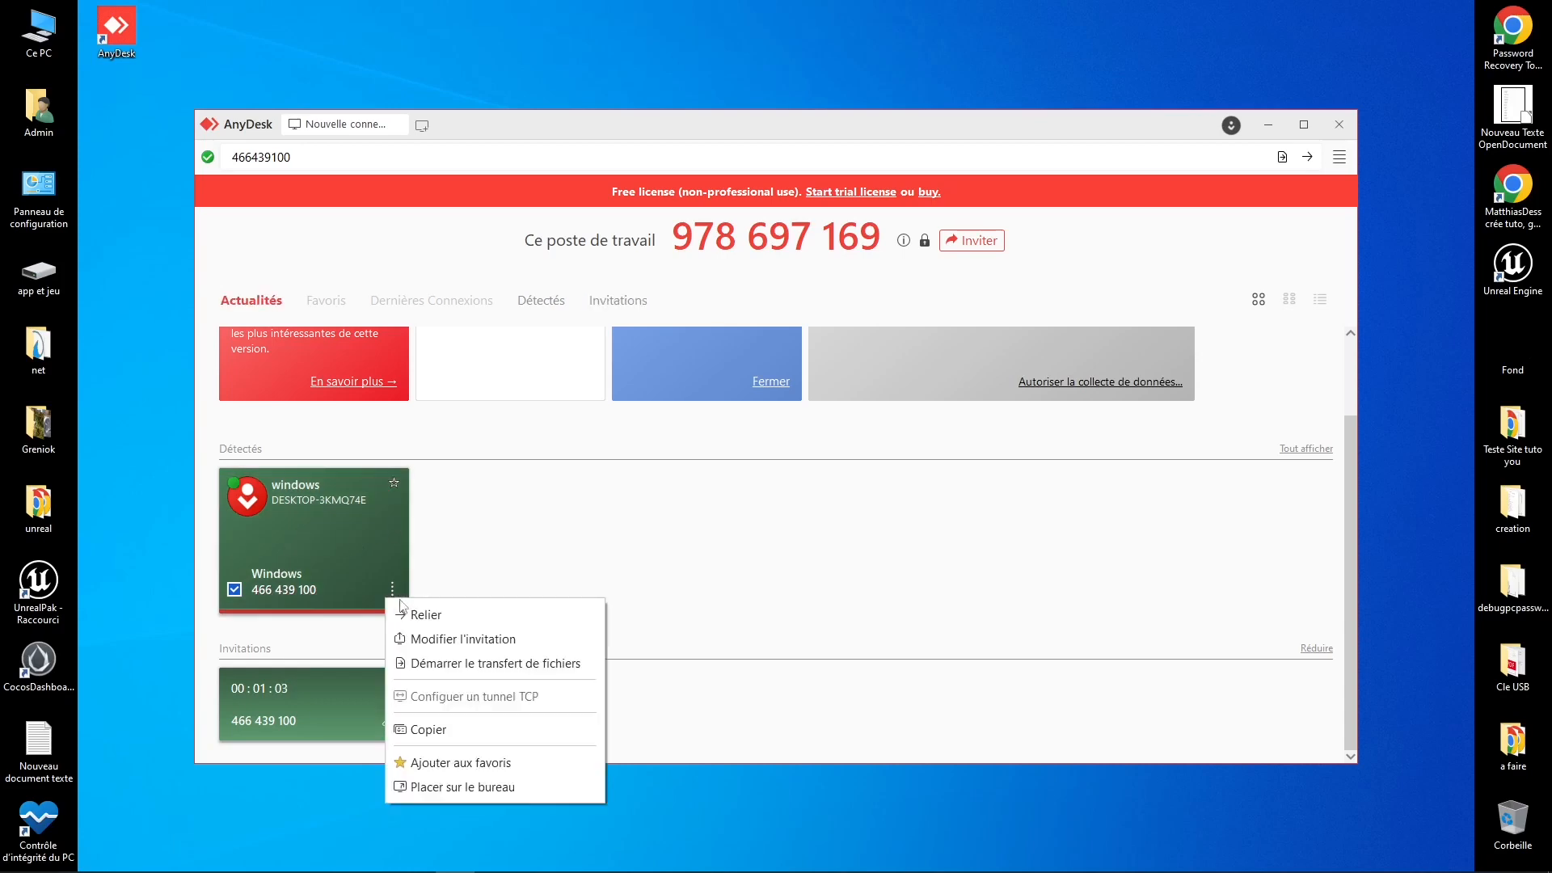
{"action": "left_click", "coordinate": [437, 664]}
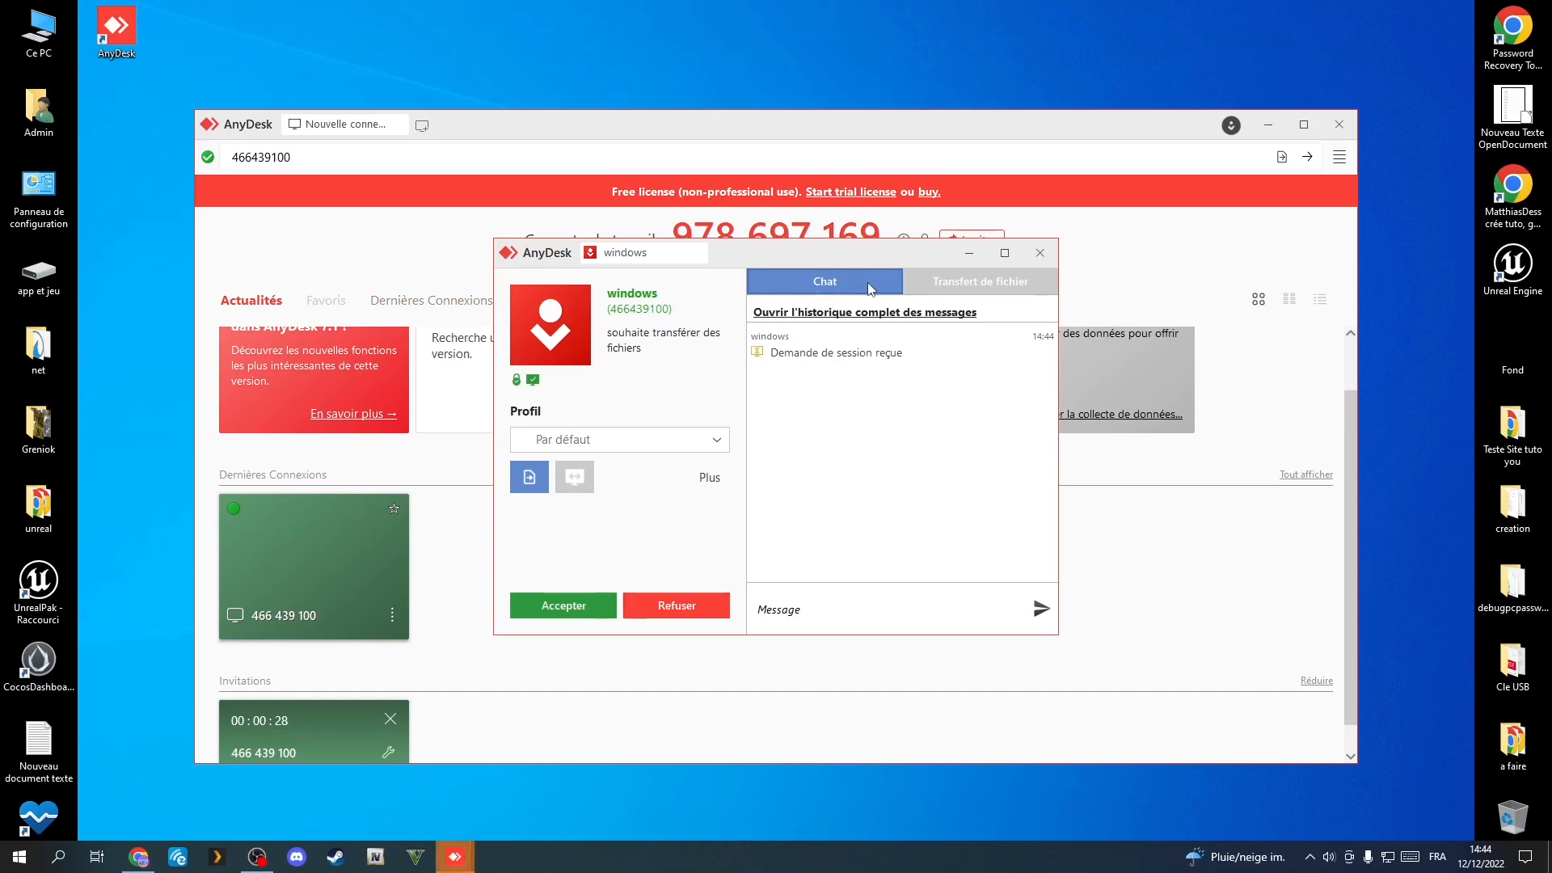
Step: Send the chat message 'ez' in the session's chat panel
{"action": "left_click", "coordinate": [777, 616]}
{"action": "type", "text": "ez"}
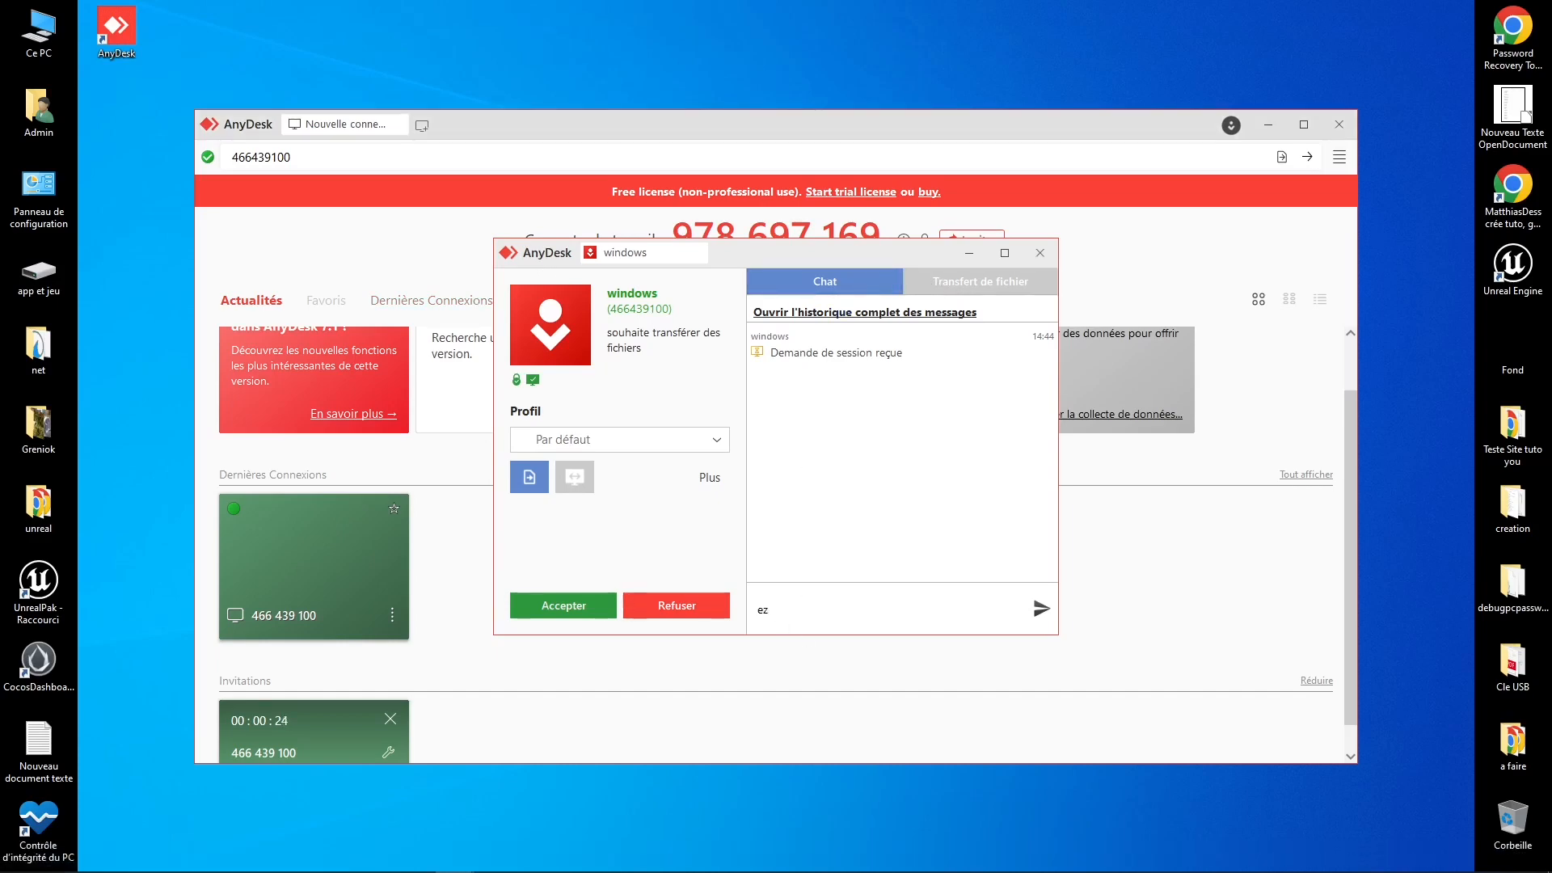
{"action": "key", "text": "Return"}
Step: Switch to the file-transfer request and expand its Profil dropdown
{"action": "left_click", "coordinate": [1004, 290]}
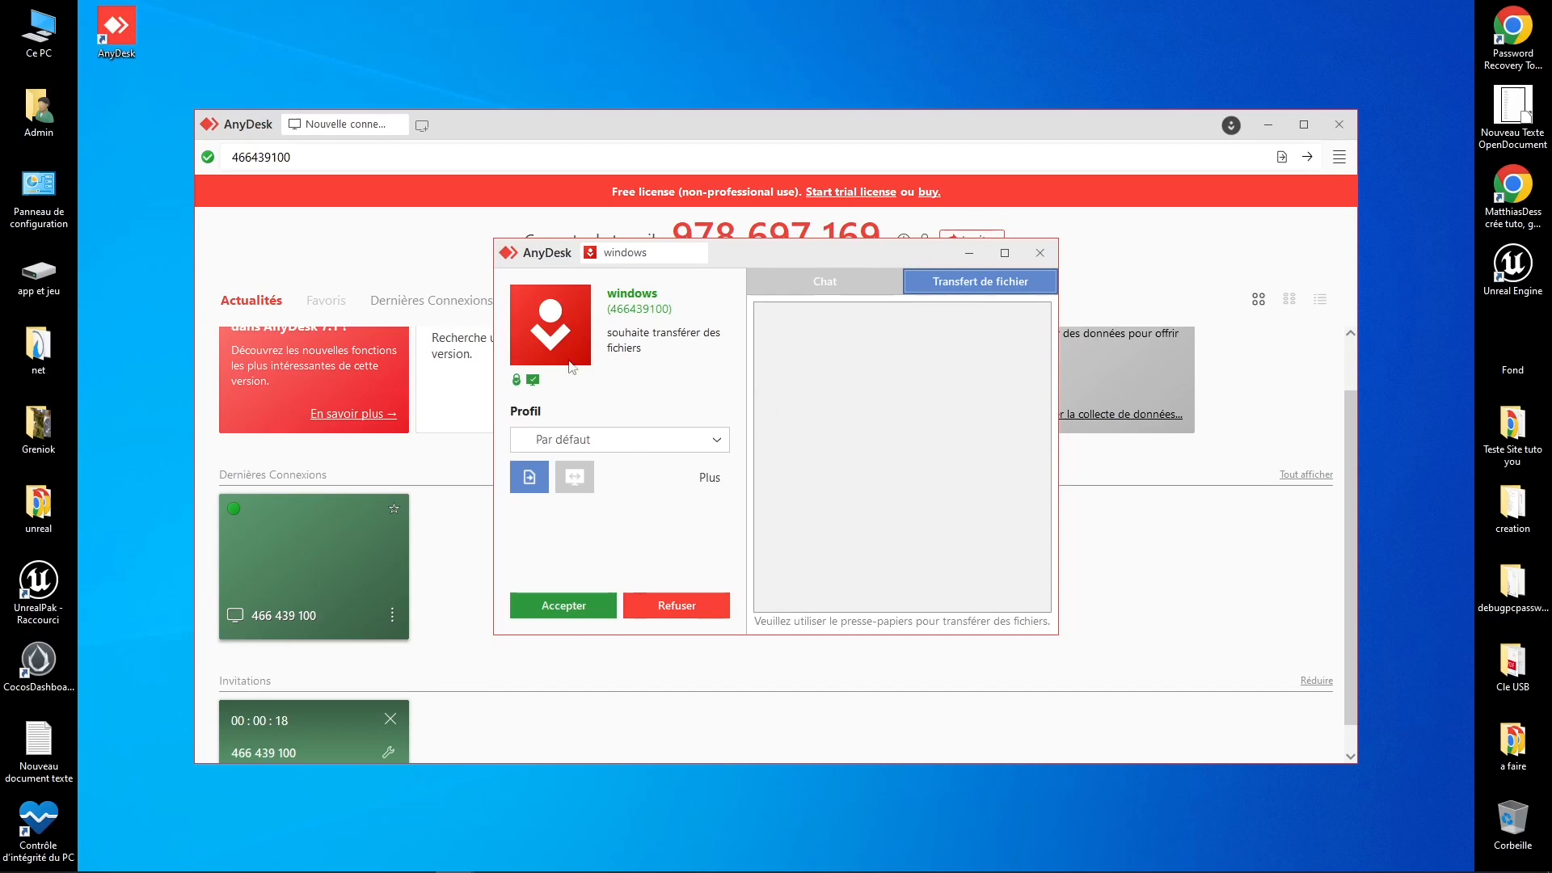
{"action": "left_click", "coordinate": [592, 443]}
{"action": "mouse_move", "coordinate": [572, 468]}
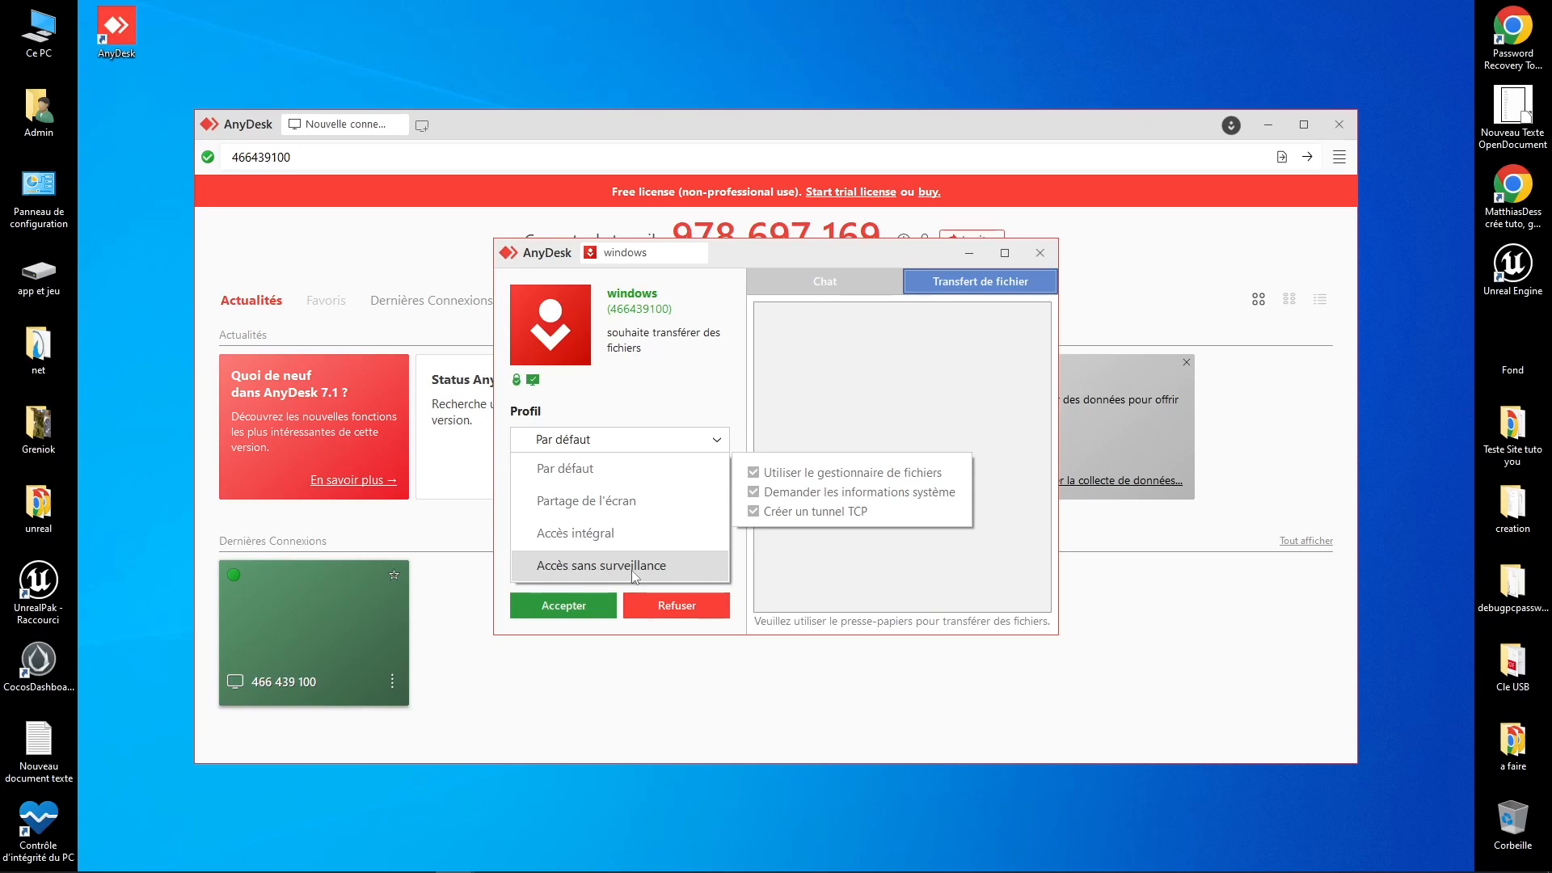
Step: Accept the incoming connection with the Accès intégral profile, then close the session window
{"action": "left_click", "coordinate": [590, 535]}
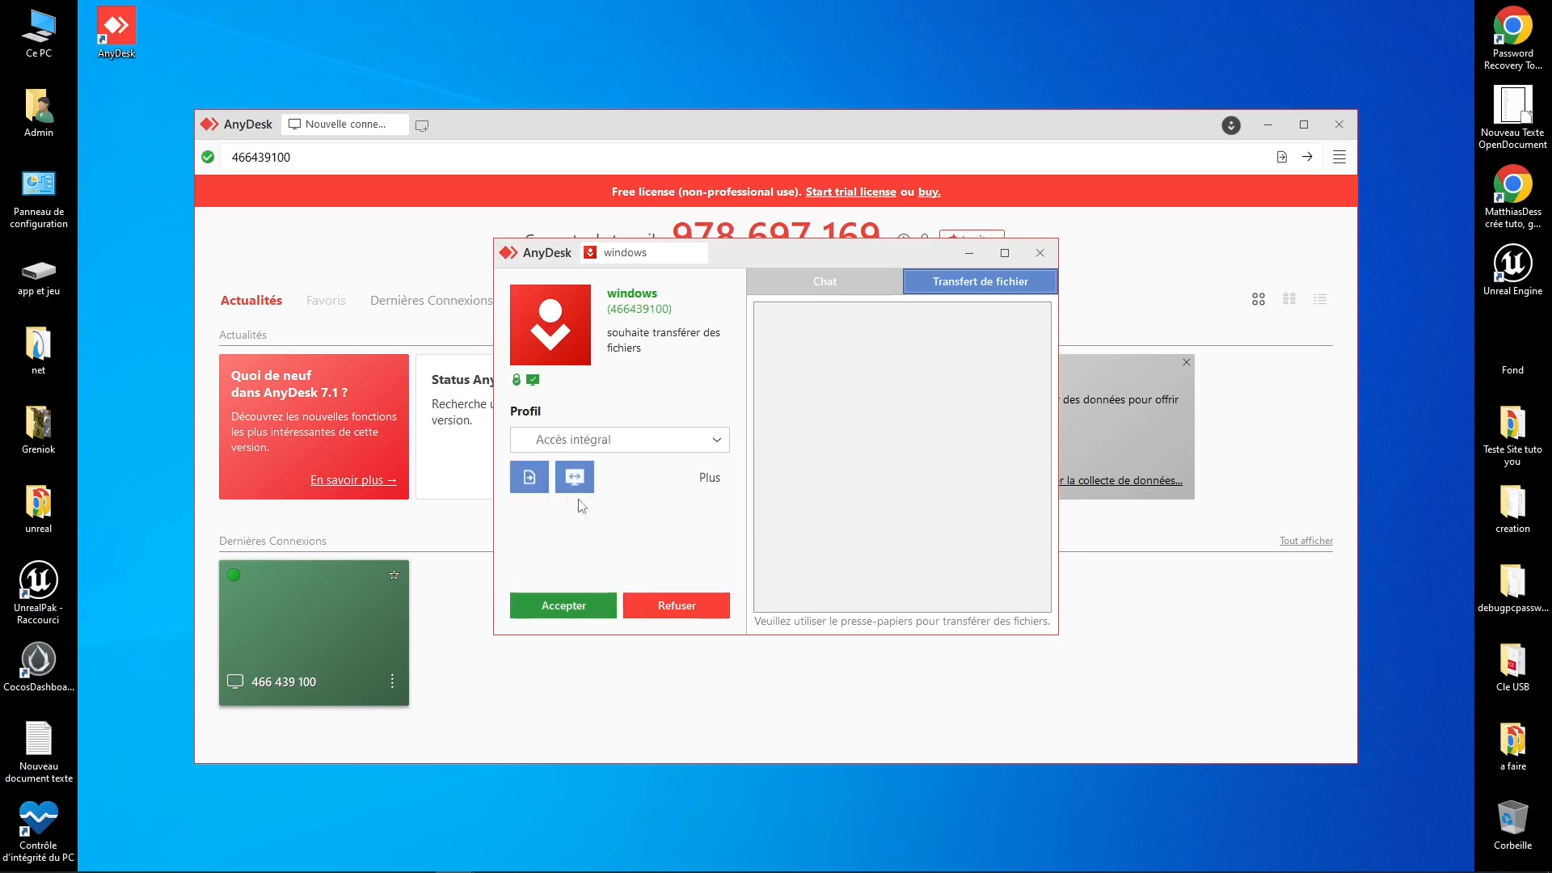
{"action": "left_click", "coordinate": [573, 612]}
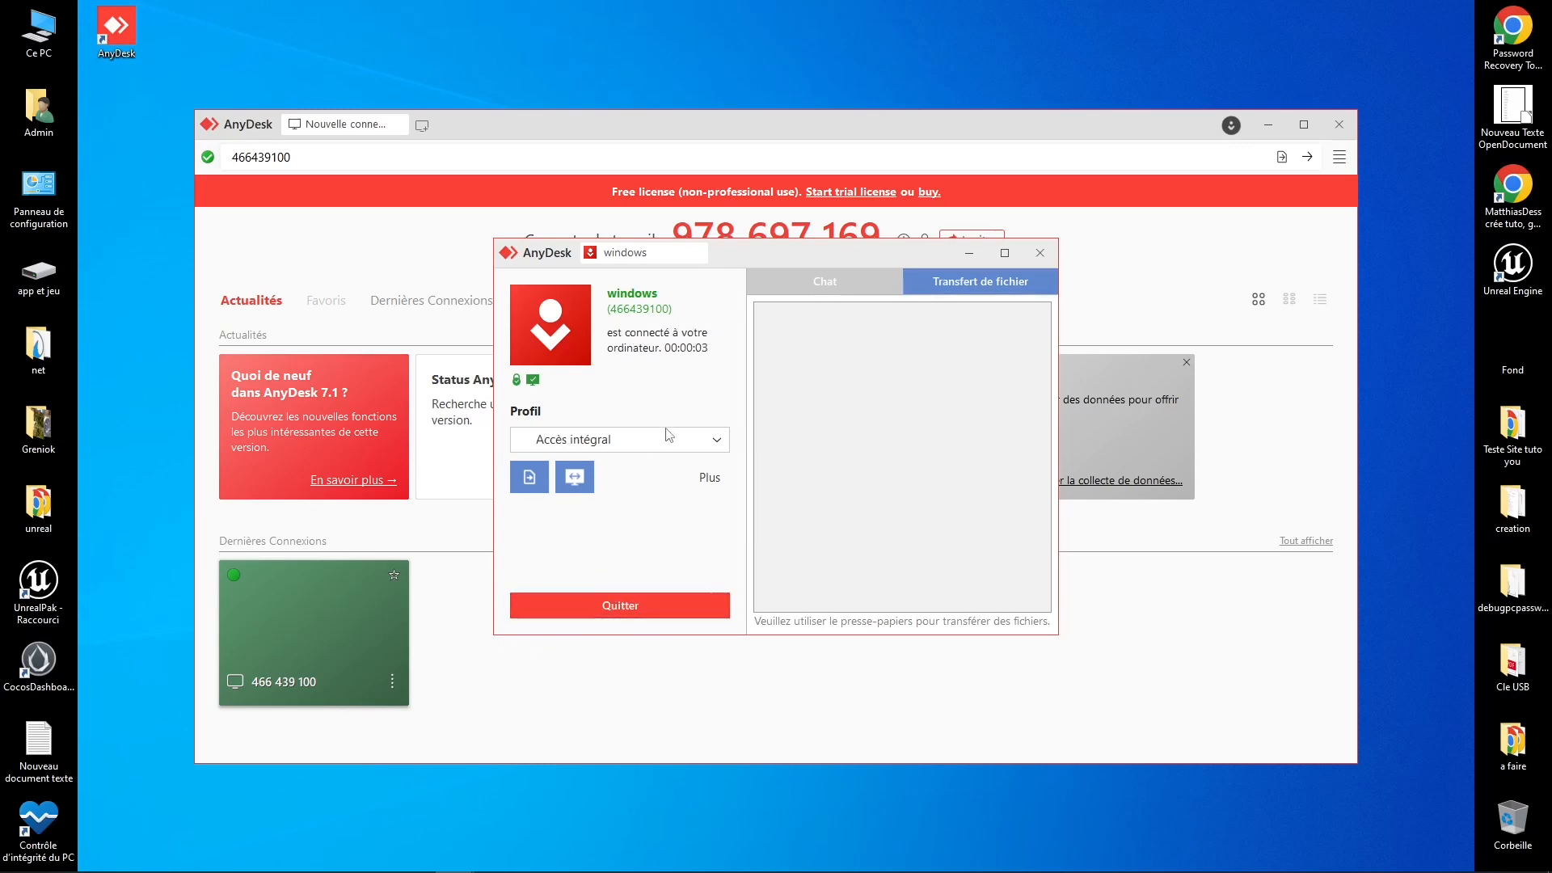
{"action": "left_click", "coordinate": [1038, 260]}
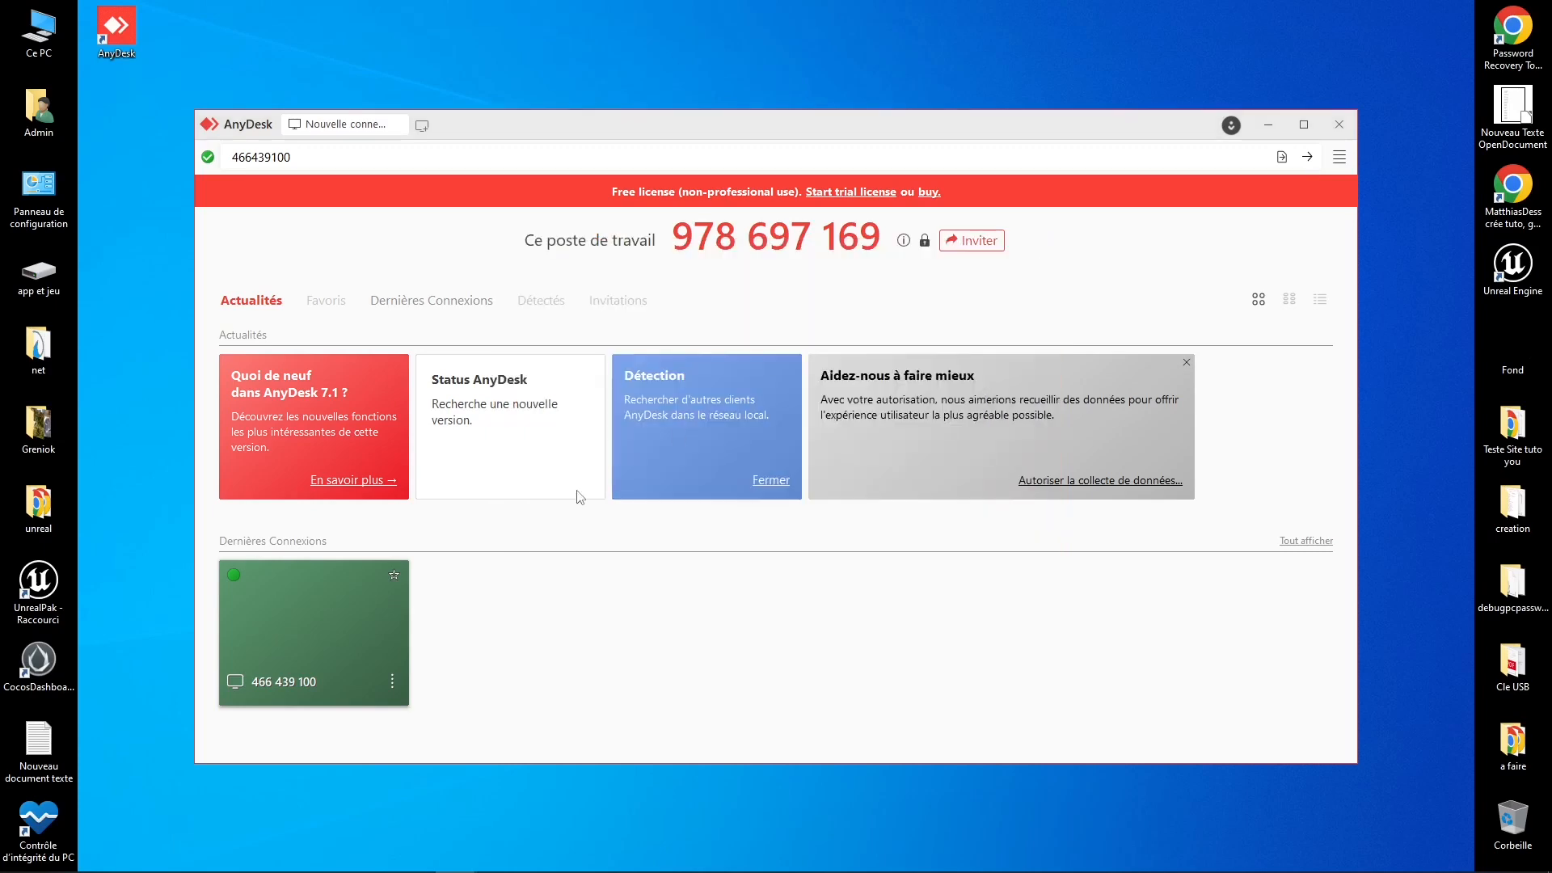
Step: Connect to the Windows computer listed under Dernières Connexions
{"action": "left_click", "coordinate": [409, 640]}
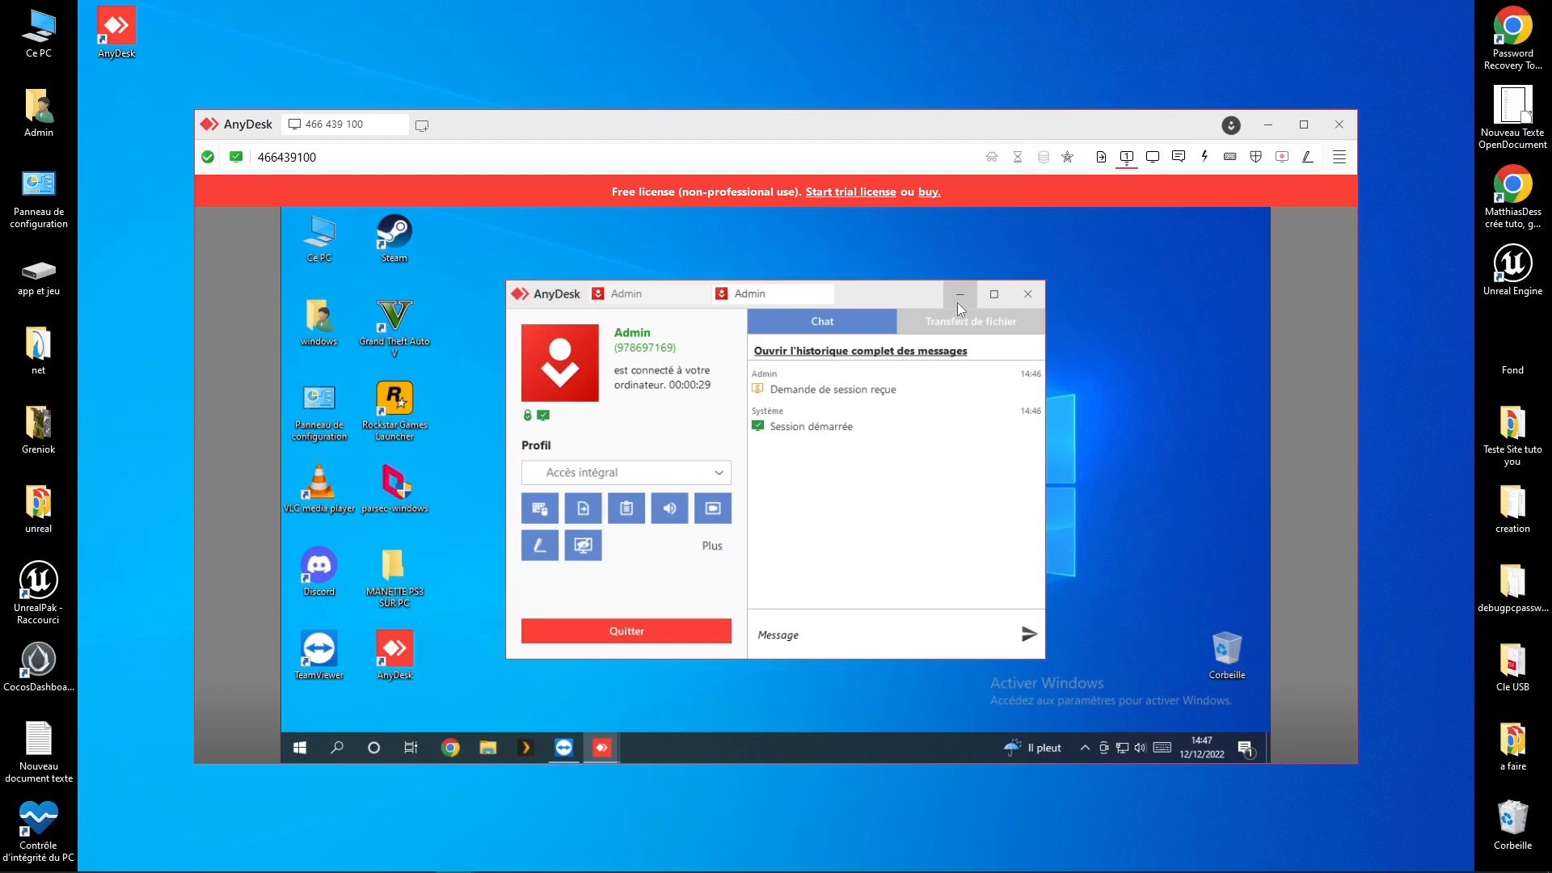
Step: Close the remote AnyDesk window and drag the Steam icon to the desktop middle and back
{"action": "left_click", "coordinate": [664, 300]}
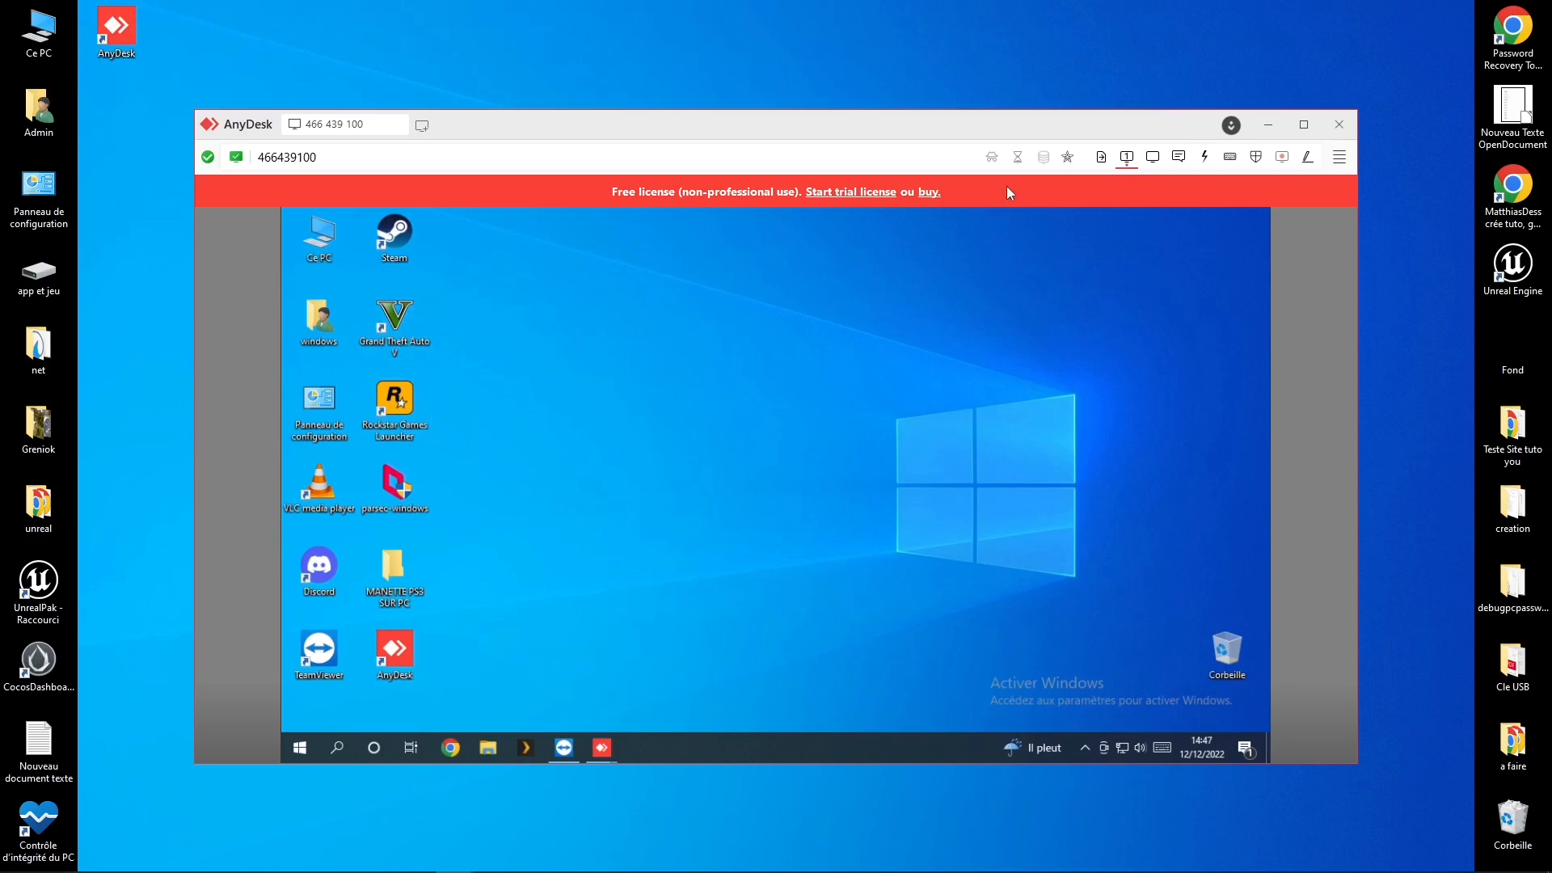
{"action": "left_click_drag", "start_coordinate": [394, 236], "coordinate": [569, 333]}
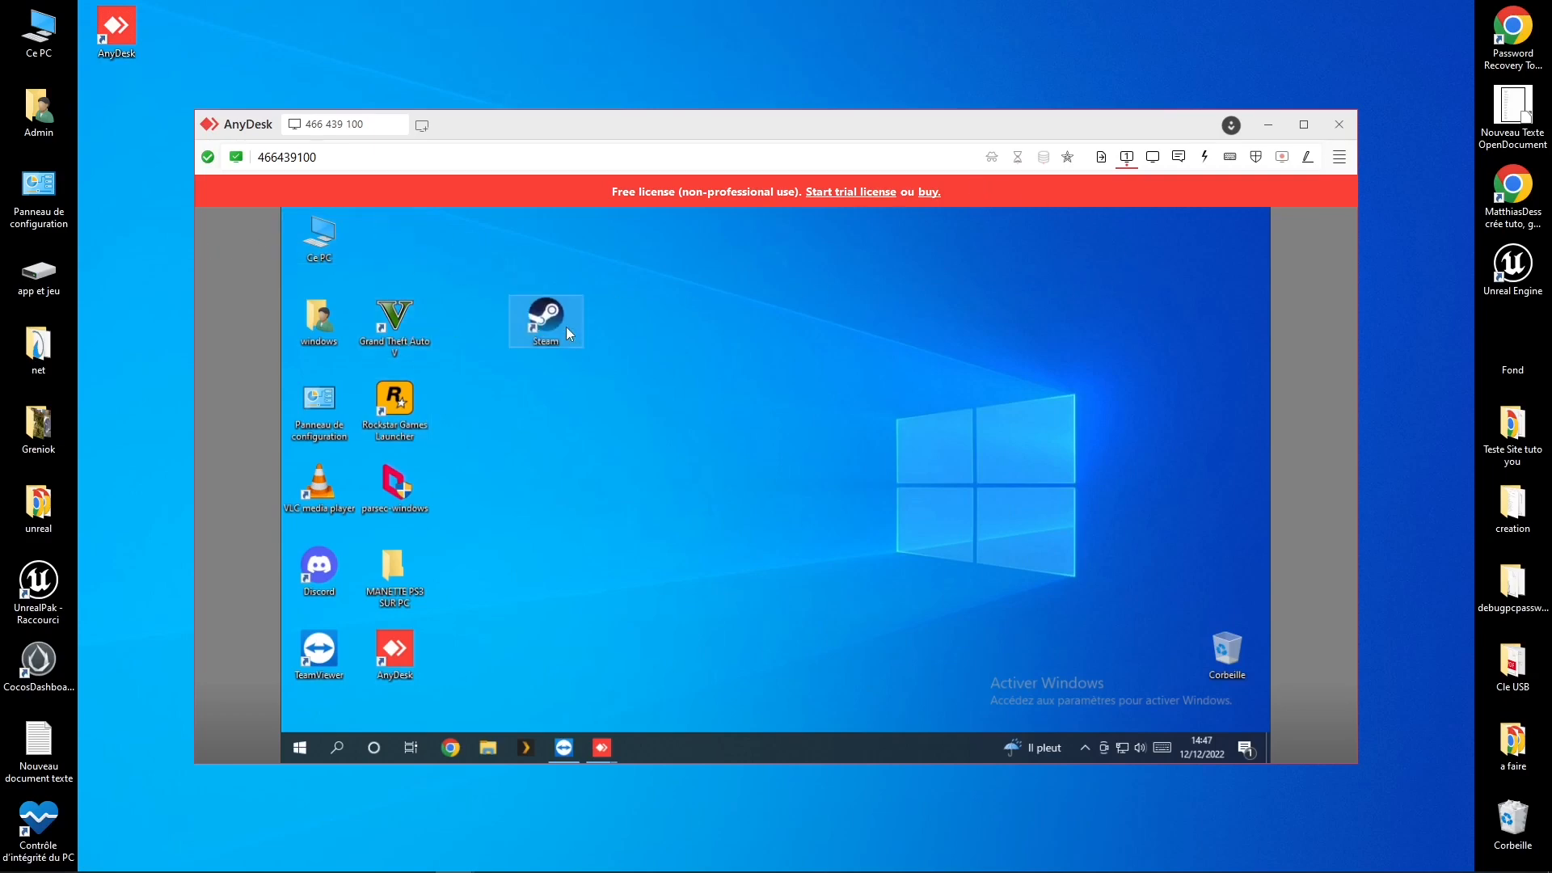
{"action": "mouse_move", "coordinate": [417, 254]}
{"action": "left_mouse_down"}
{"action": "mouse_move", "coordinate": [400, 259]}
{"action": "mouse_move", "coordinate": [500, 299]}
{"action": "mouse_move", "coordinate": [435, 244]}
{"action": "left_mouse_up"}
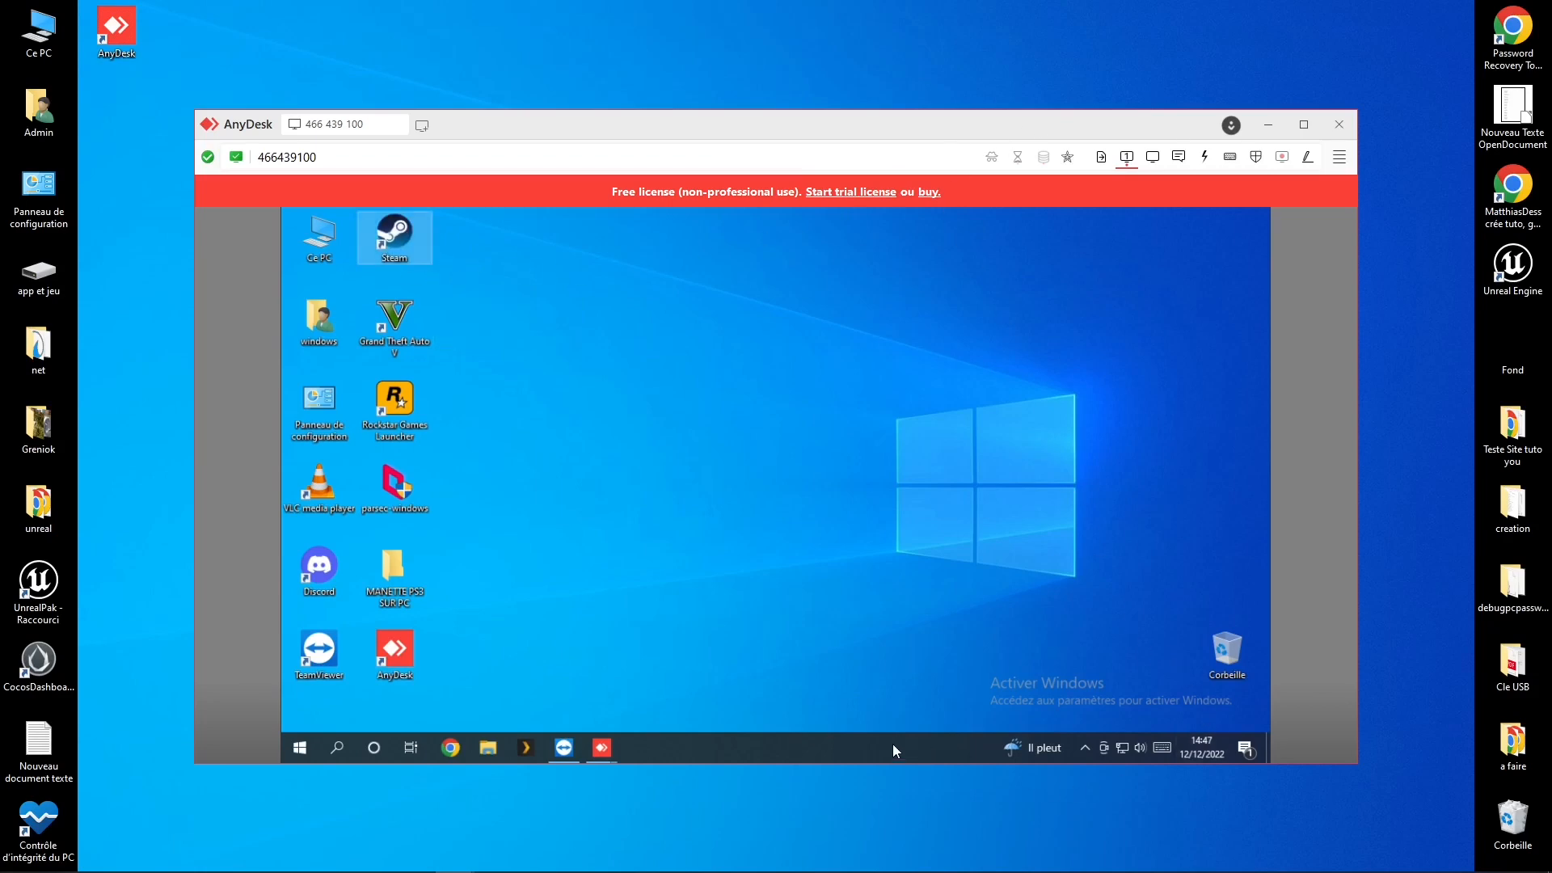
Step: Open and close TeamViewer on the remote computer, then show AnyDesk's main menu
{"action": "left_click", "coordinate": [563, 746]}
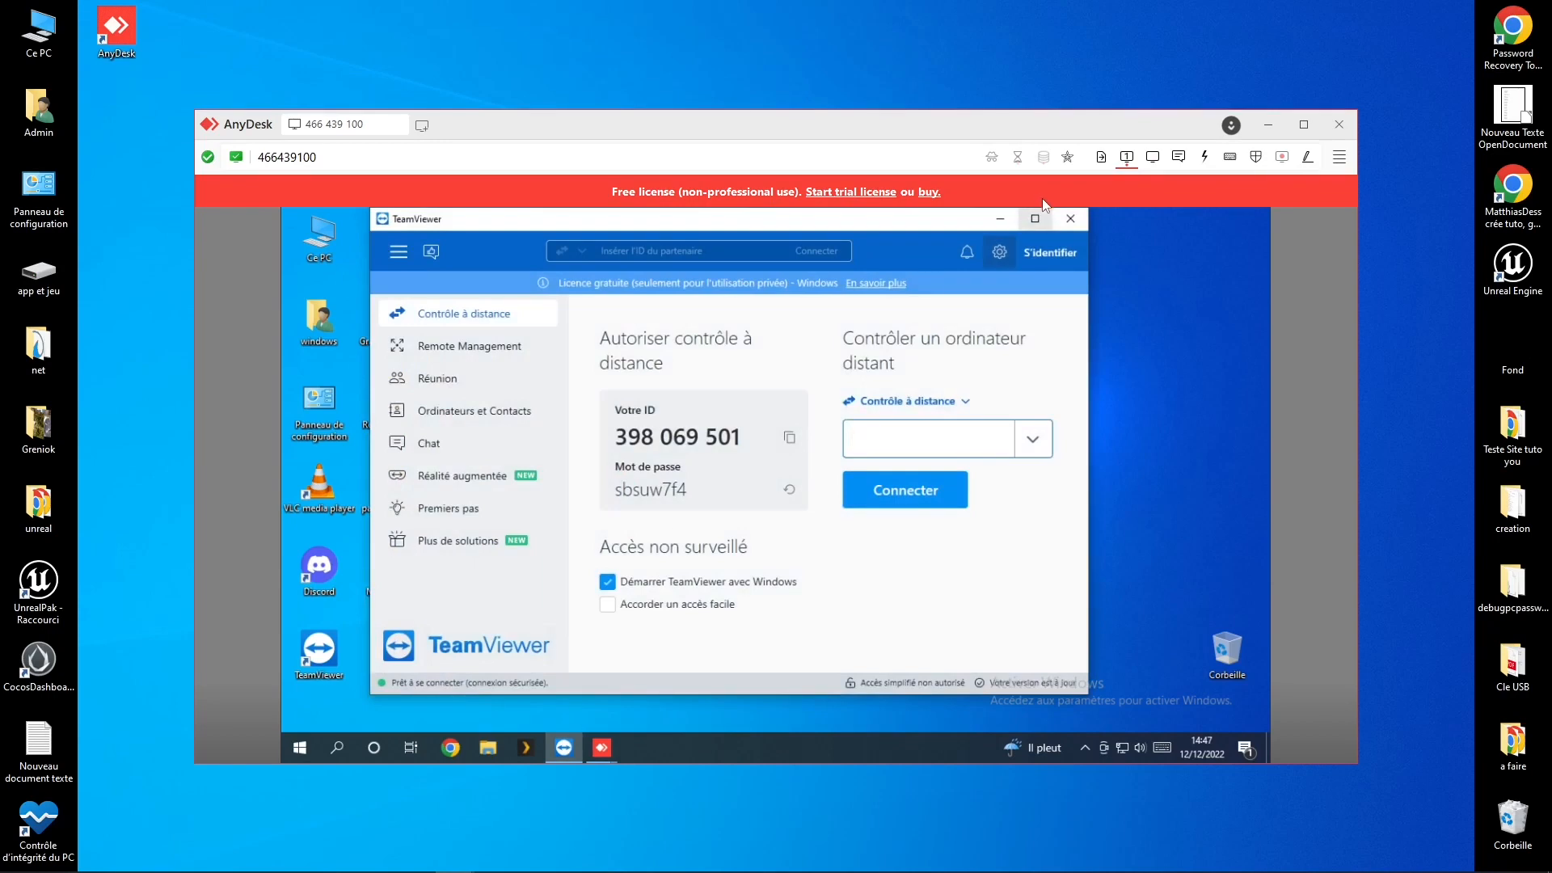
{"action": "left_click", "coordinate": [1068, 219]}
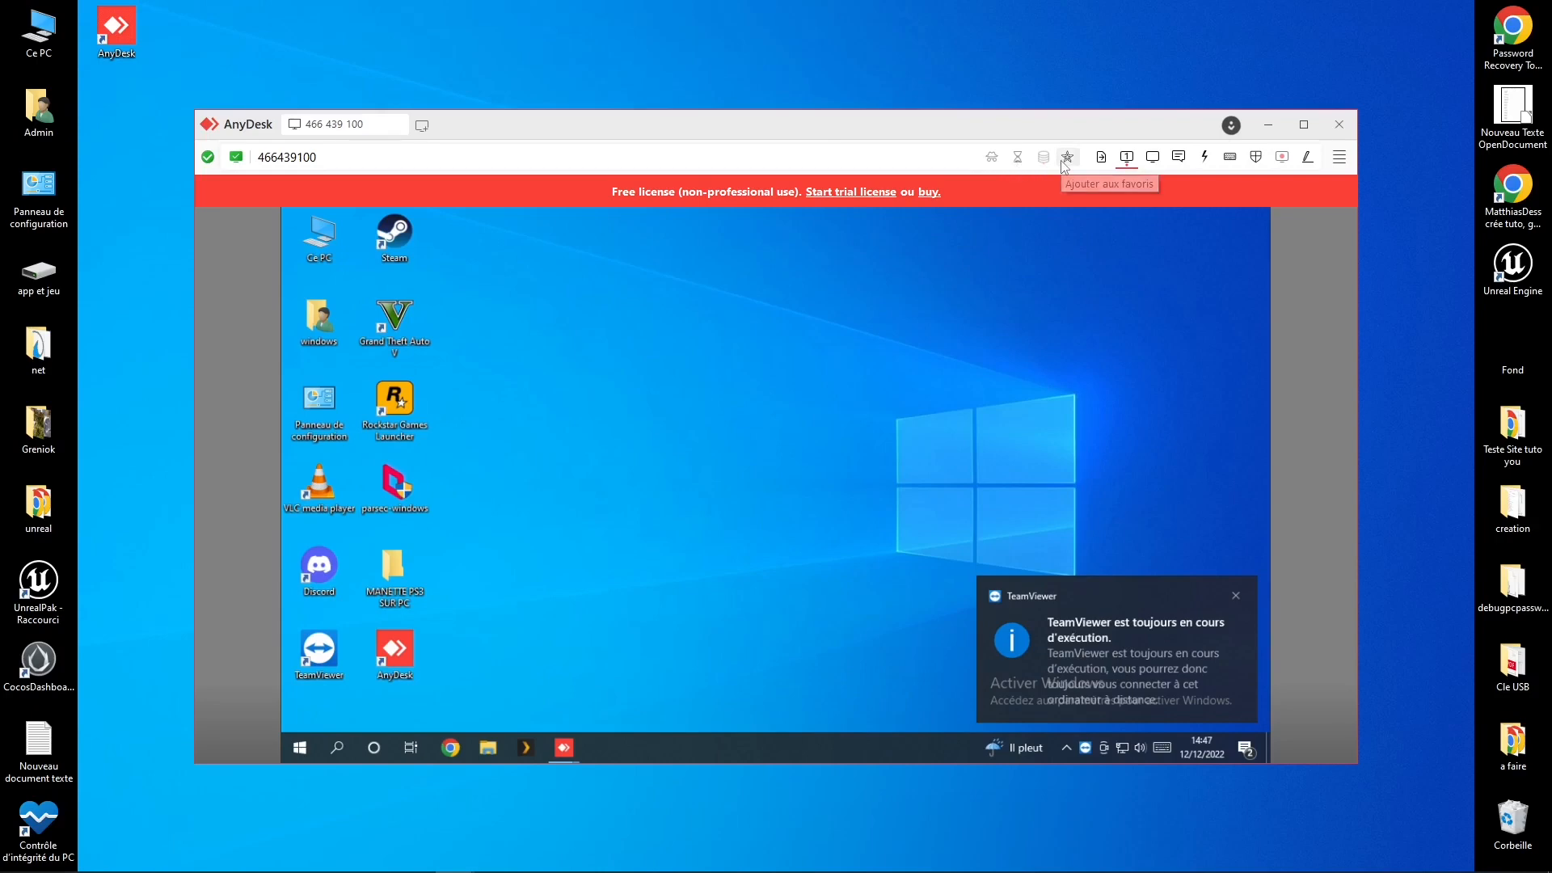
{"action": "left_click", "coordinate": [1339, 158]}
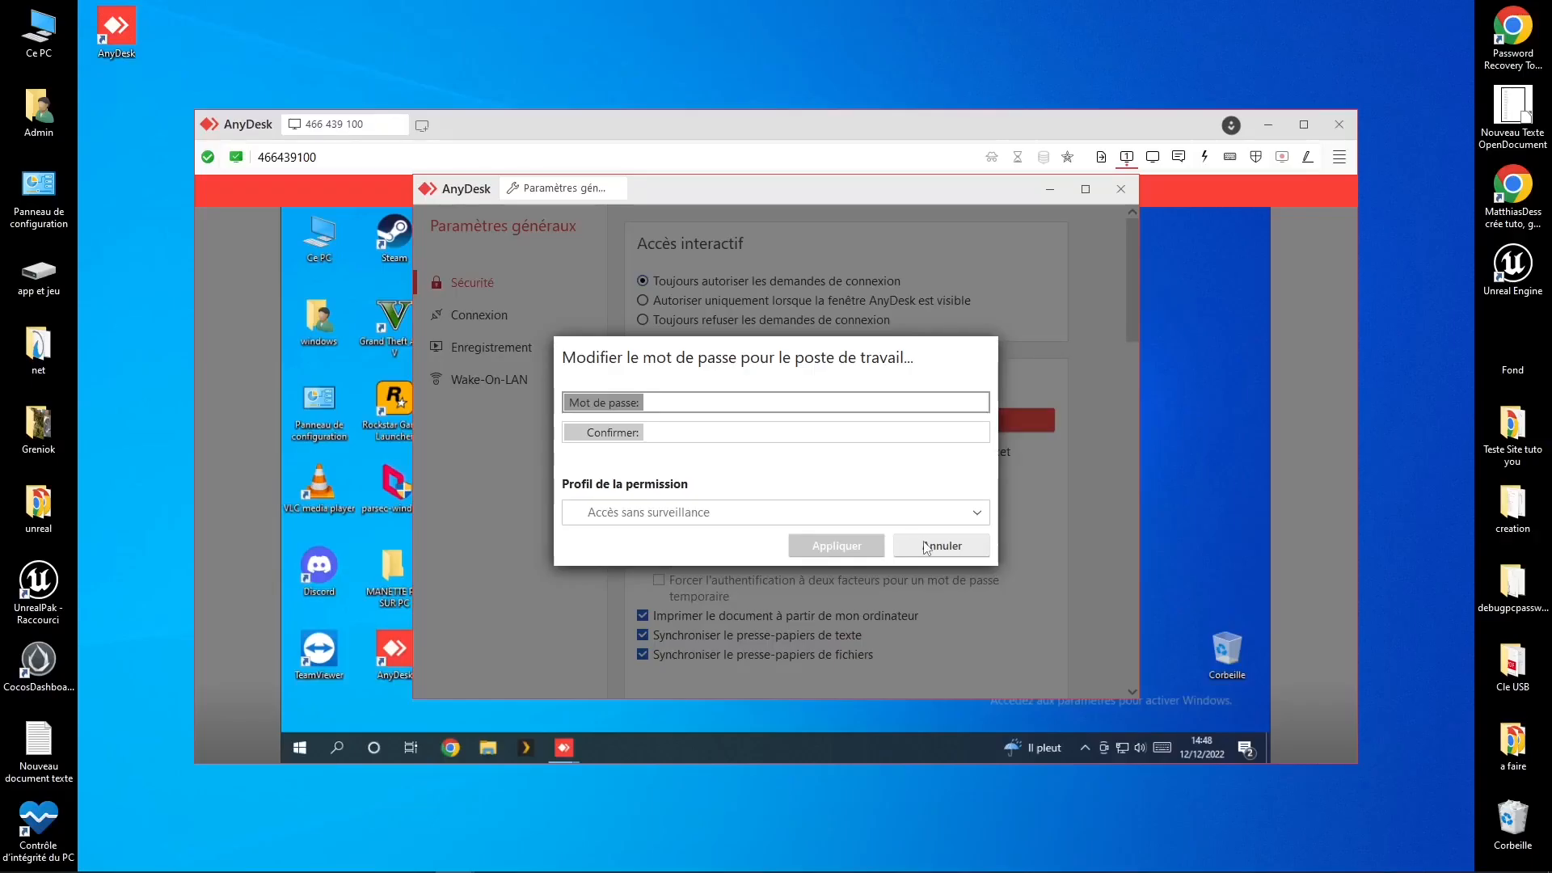
Step: Close the remote password and settings windows, glance at local Paramètres, then enable drawing on the remote screen
{"action": "left_click", "coordinate": [927, 547]}
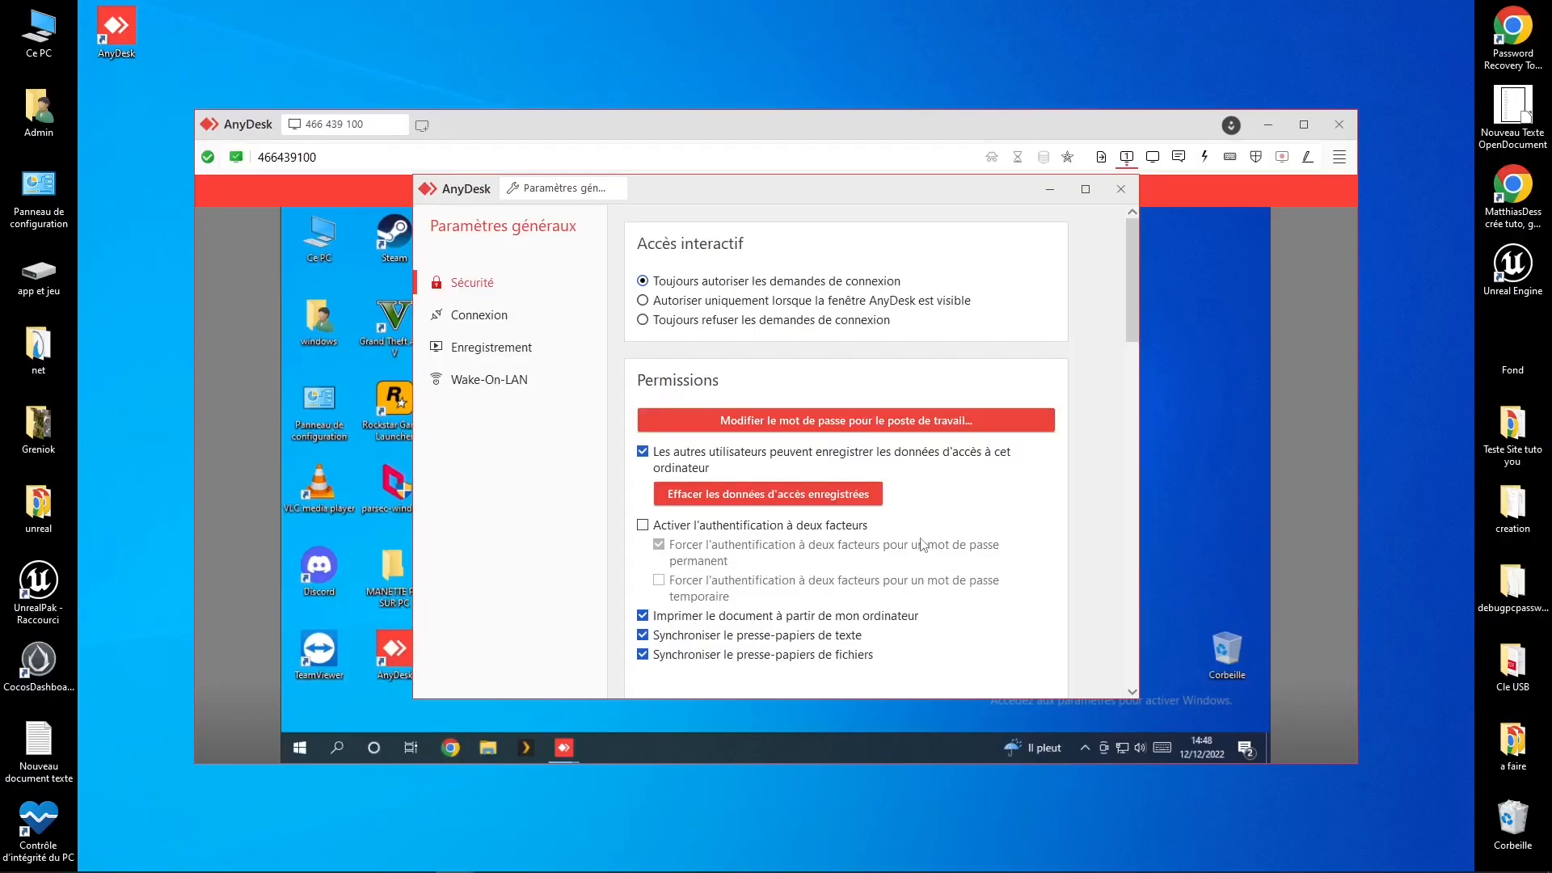
{"action": "left_click", "coordinate": [1120, 189]}
{"action": "left_click", "coordinate": [1339, 157]}
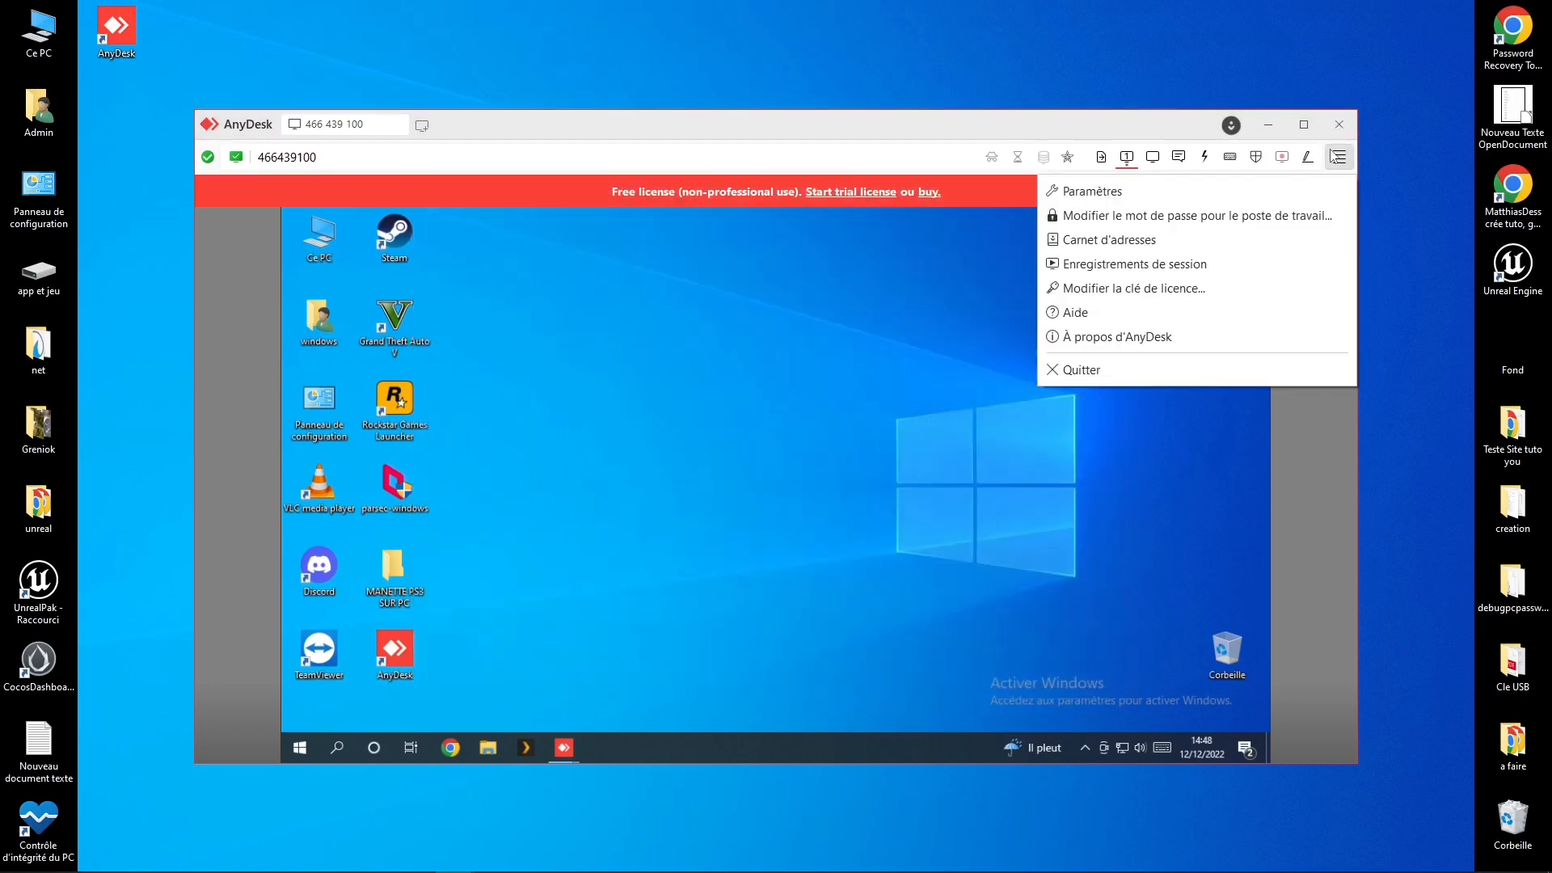
{"action": "left_click", "coordinate": [1067, 203]}
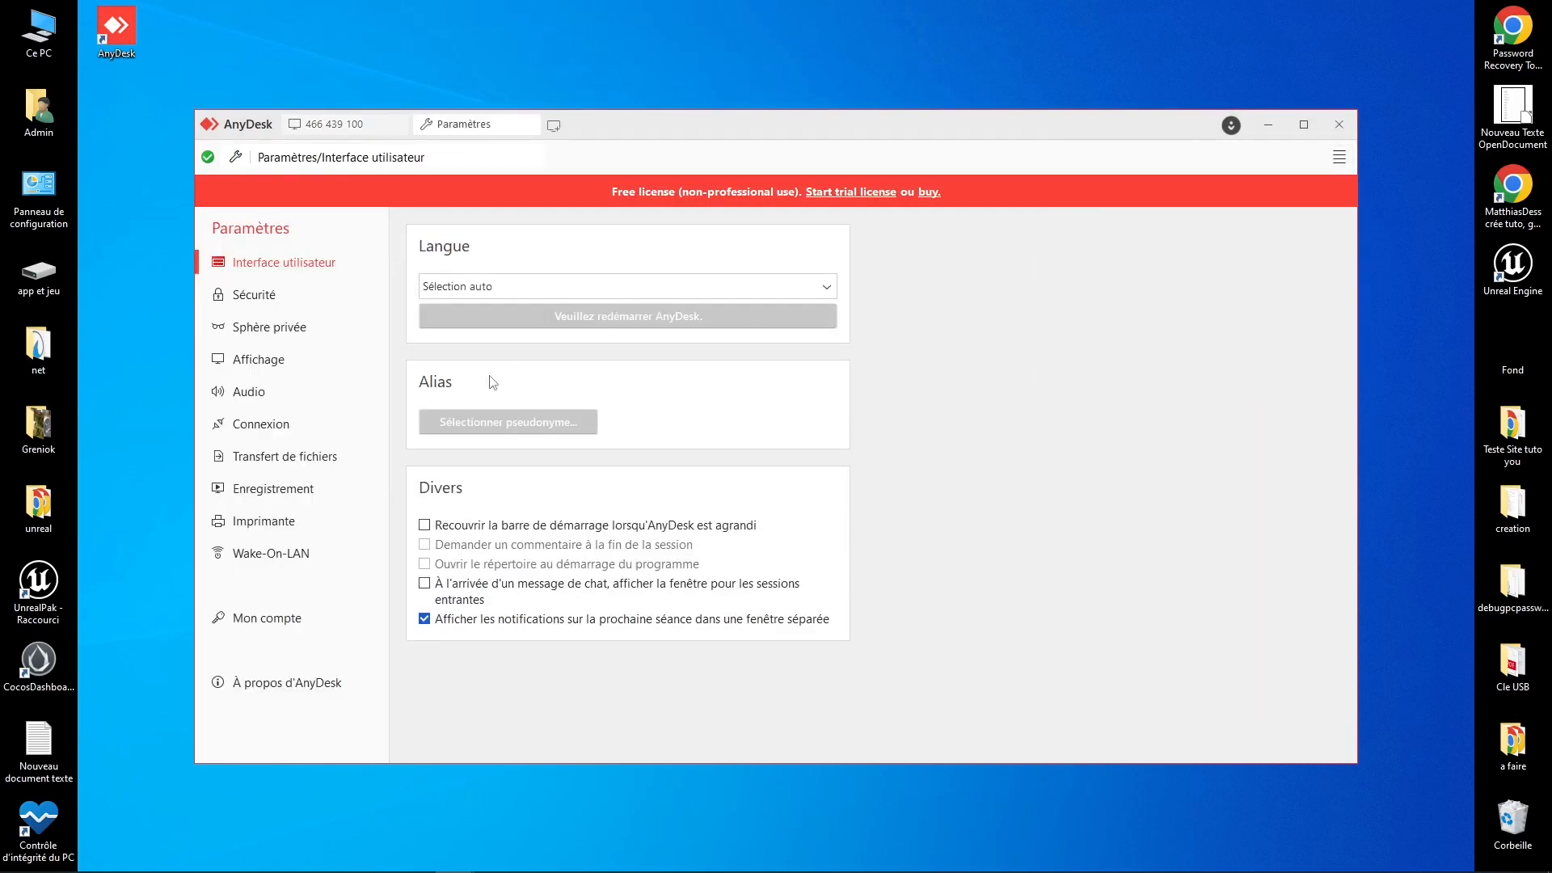
{"action": "left_click", "coordinate": [530, 126]}
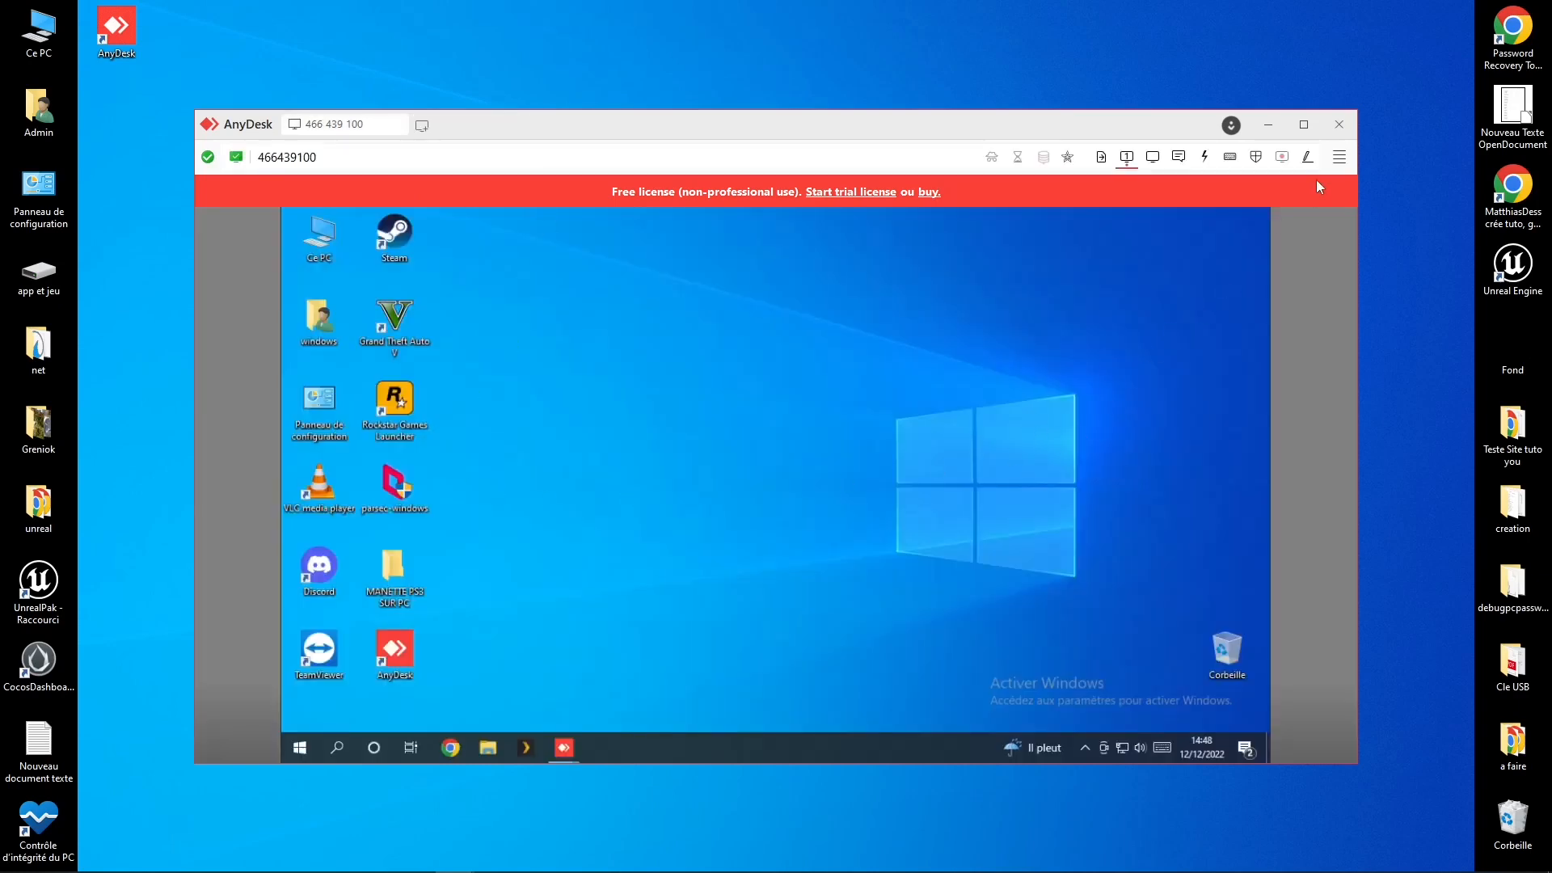
{"action": "left_click", "coordinate": [1308, 159]}
Step: Draw three red freehand strokes around the Windows logo and two filled red circles near the top
{"action": "mouse_move", "coordinate": [1087, 316]}
{"action": "left_mouse_down"}
{"action": "mouse_move", "coordinate": [995, 424]}
{"action": "mouse_move", "coordinate": [855, 355]}
{"action": "mouse_move", "coordinate": [774, 371]}
{"action": "mouse_move", "coordinate": [743, 478]}
{"action": "left_mouse_up"}
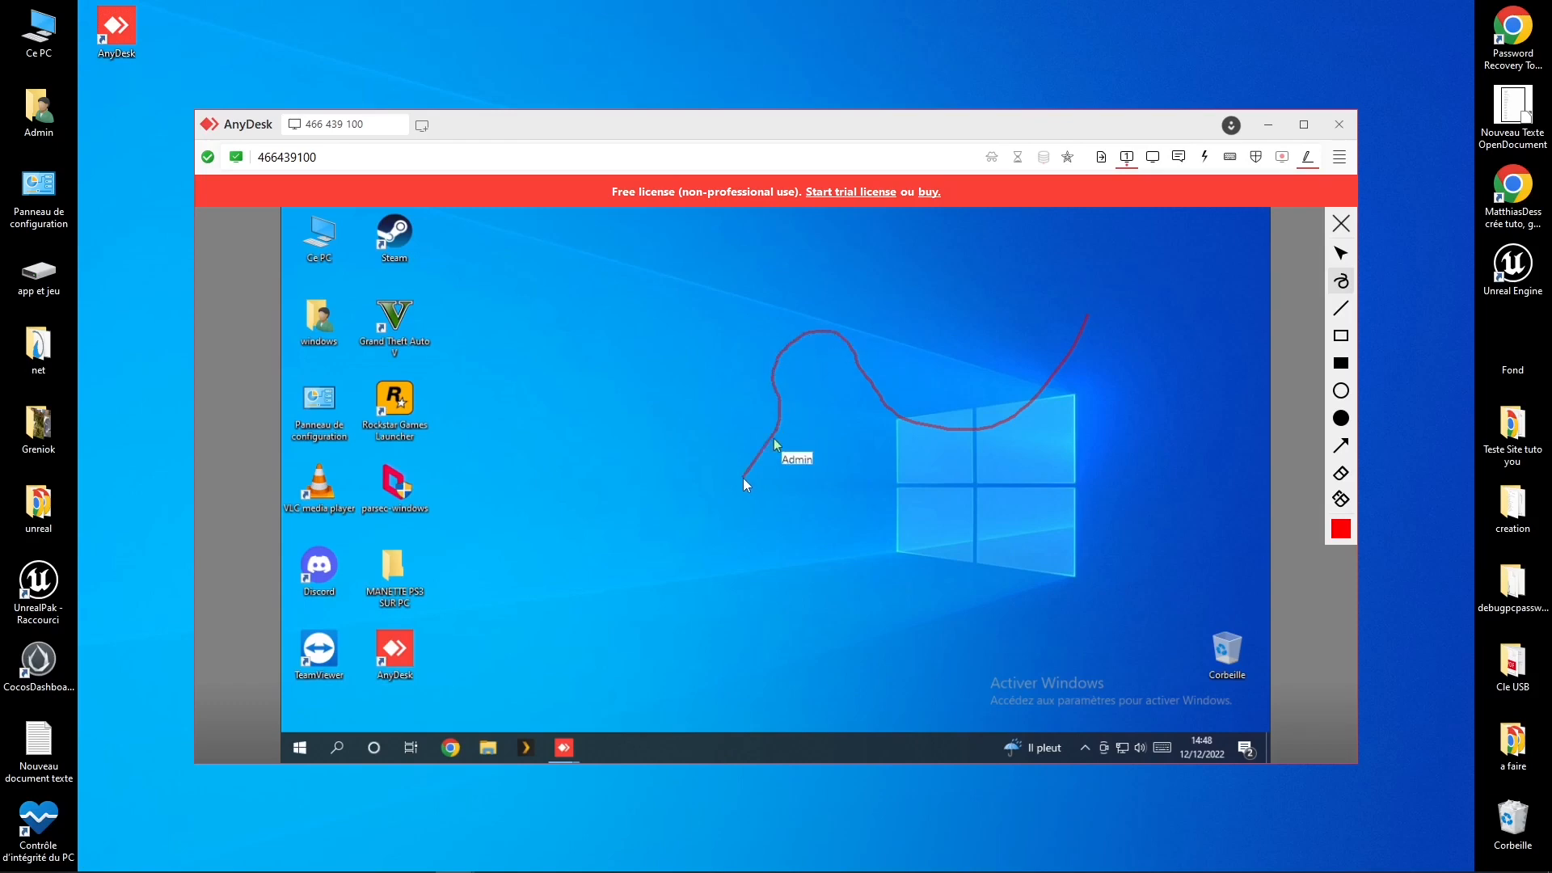
{"action": "mouse_move", "coordinate": [670, 429]}
{"action": "left_mouse_down"}
{"action": "mouse_move", "coordinate": [615, 363]}
{"action": "mouse_move", "coordinate": [561, 471]}
{"action": "left_mouse_up"}
{"action": "mouse_move", "coordinate": [652, 542]}
{"action": "left_mouse_down"}
{"action": "mouse_move", "coordinate": [790, 548]}
{"action": "mouse_move", "coordinate": [780, 374]}
{"action": "left_mouse_up"}
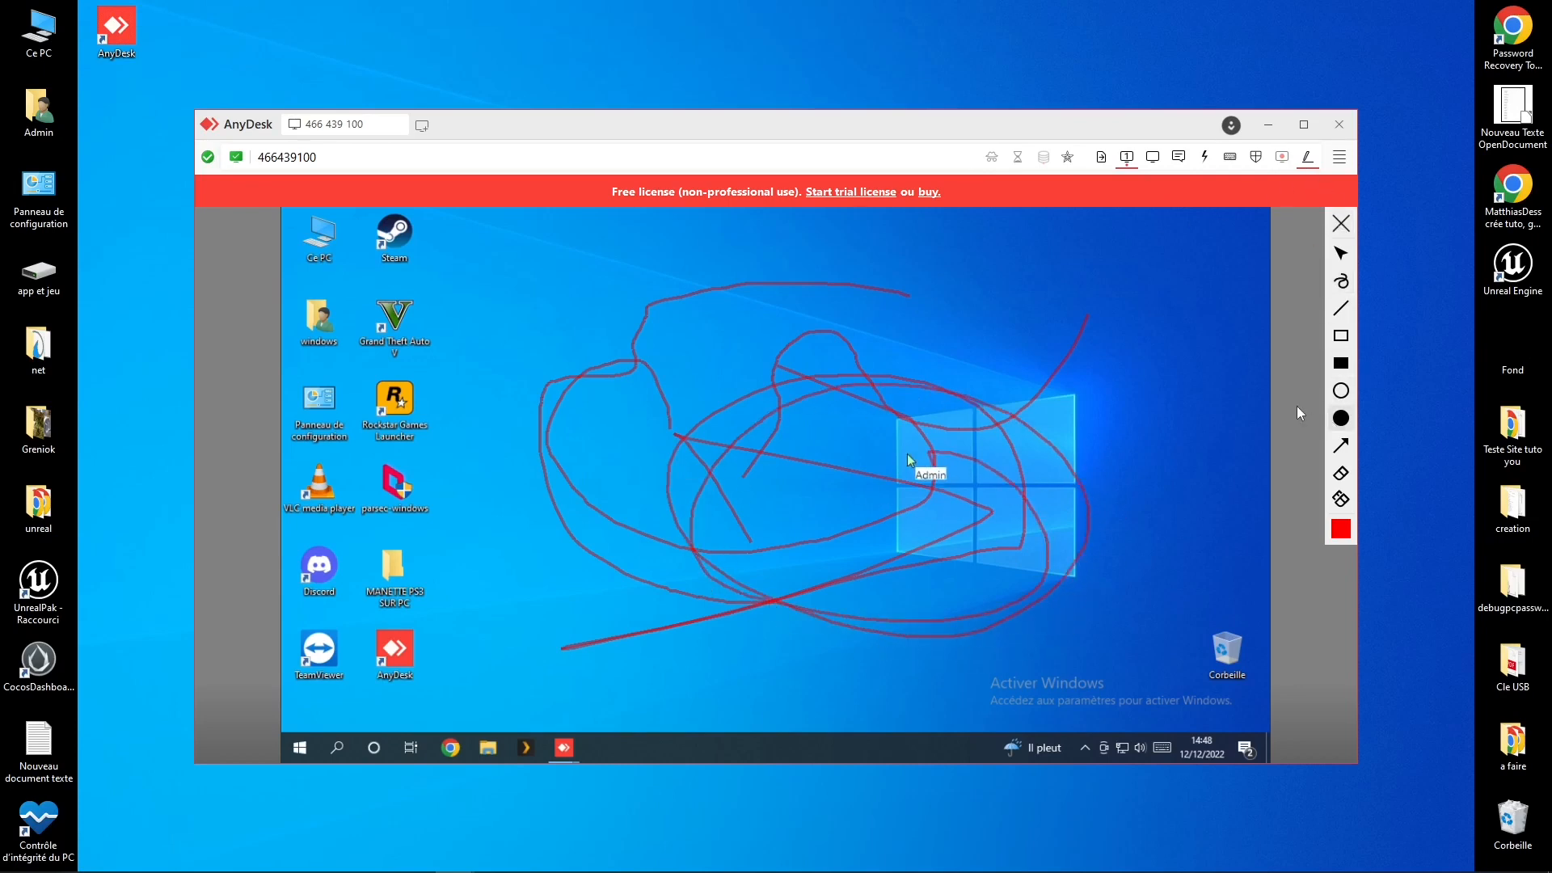
{"action": "left_click_drag", "start_coordinate": [1071, 317], "coordinate": [1001, 328]}
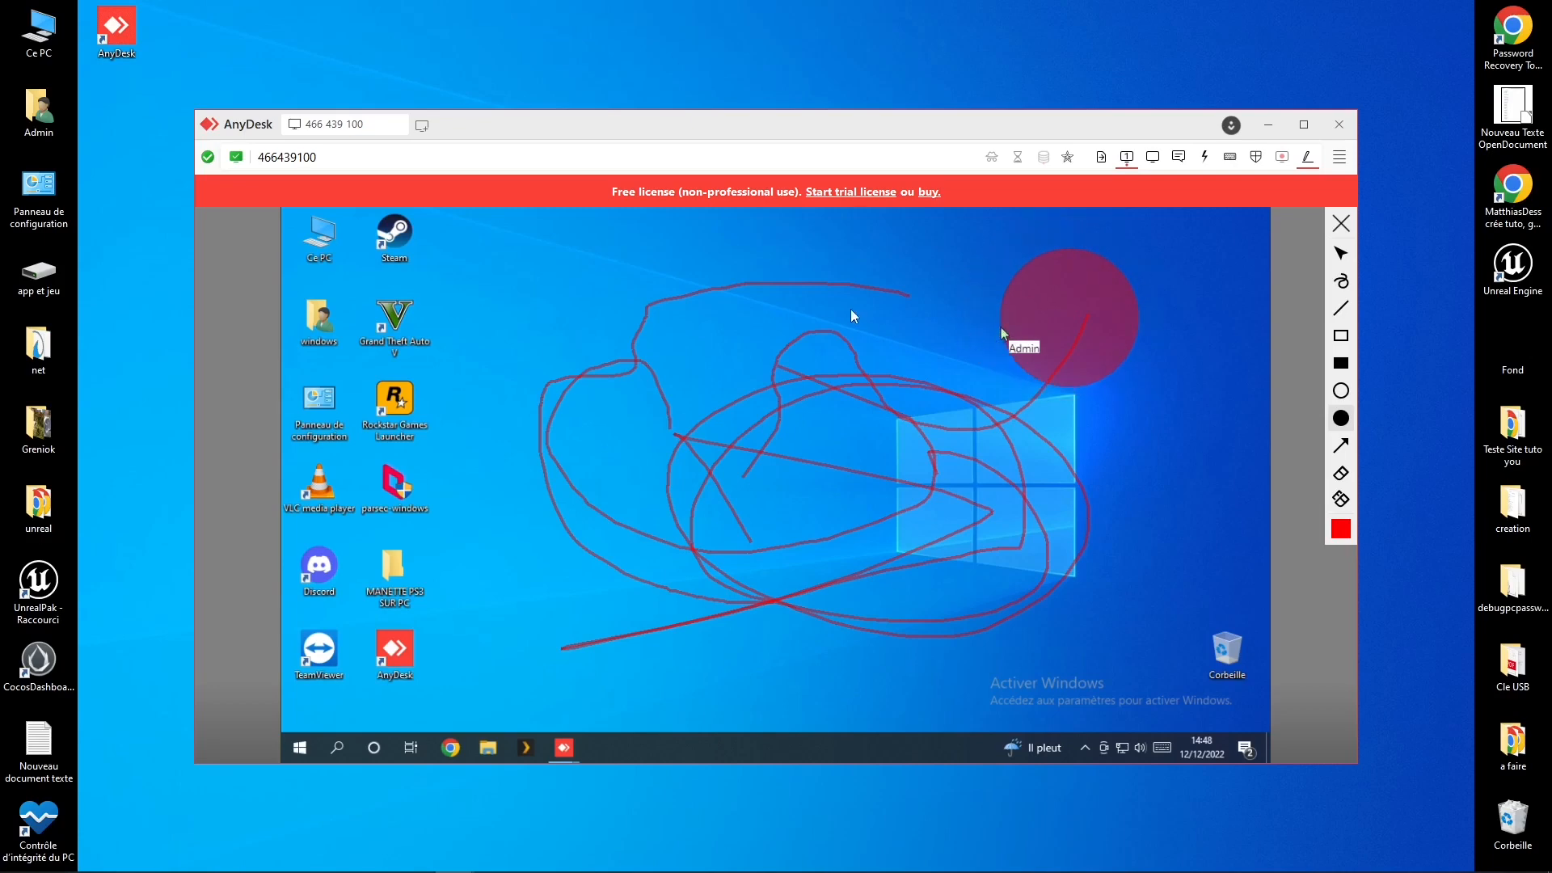
{"action": "left_click_drag", "start_coordinate": [853, 315], "coordinate": [695, 389]}
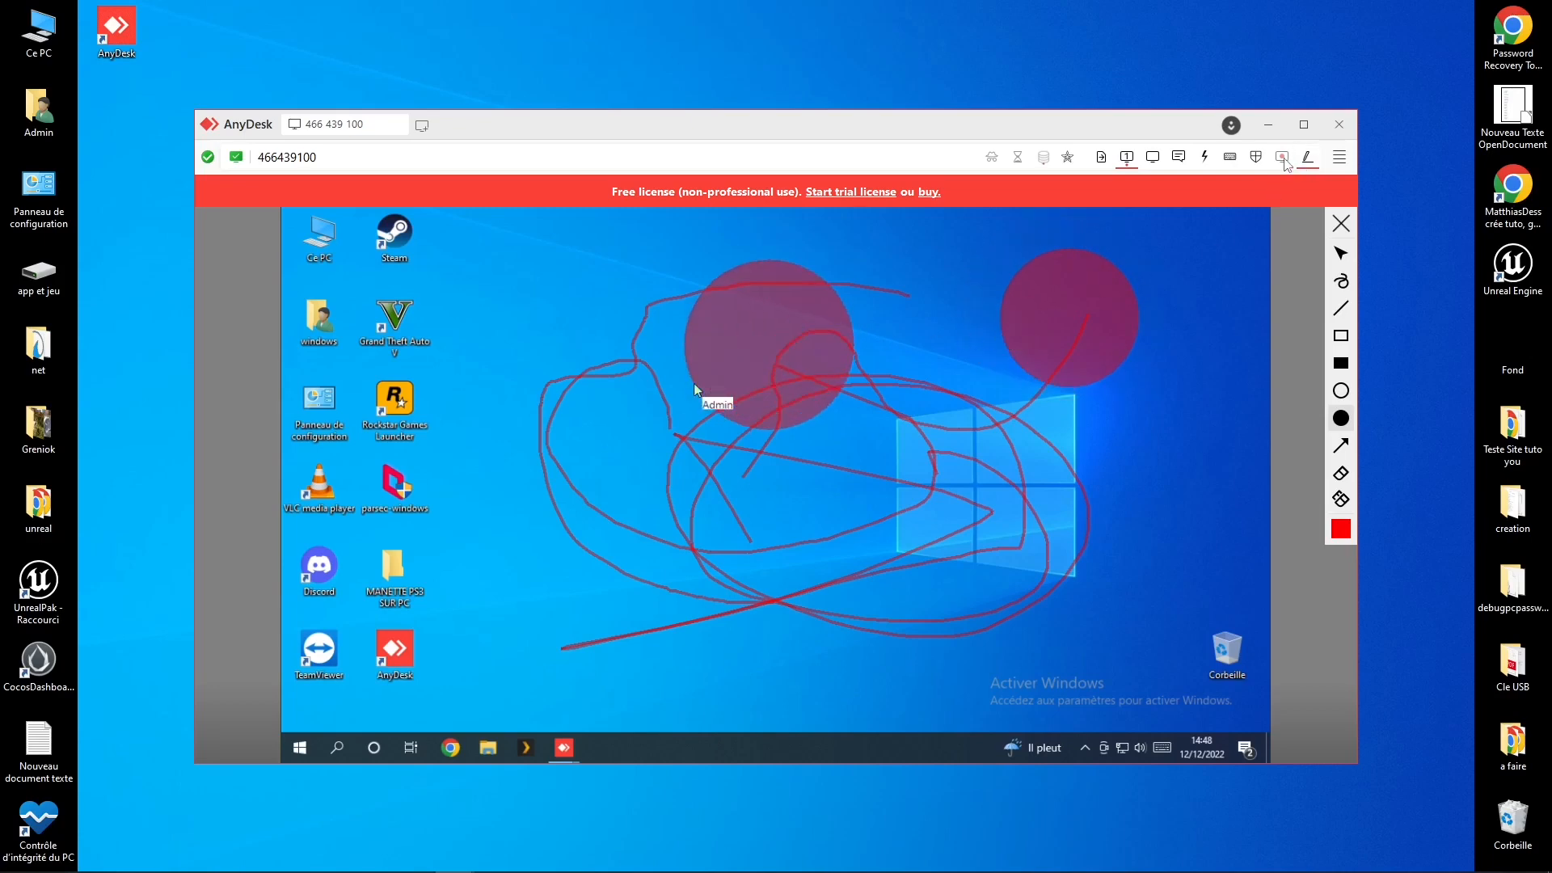
Step: Toggle 'Bloquer les saisies d'utilisateur' in the permissions menu and add a small red circle on the right
{"action": "left_click", "coordinate": [1255, 157]}
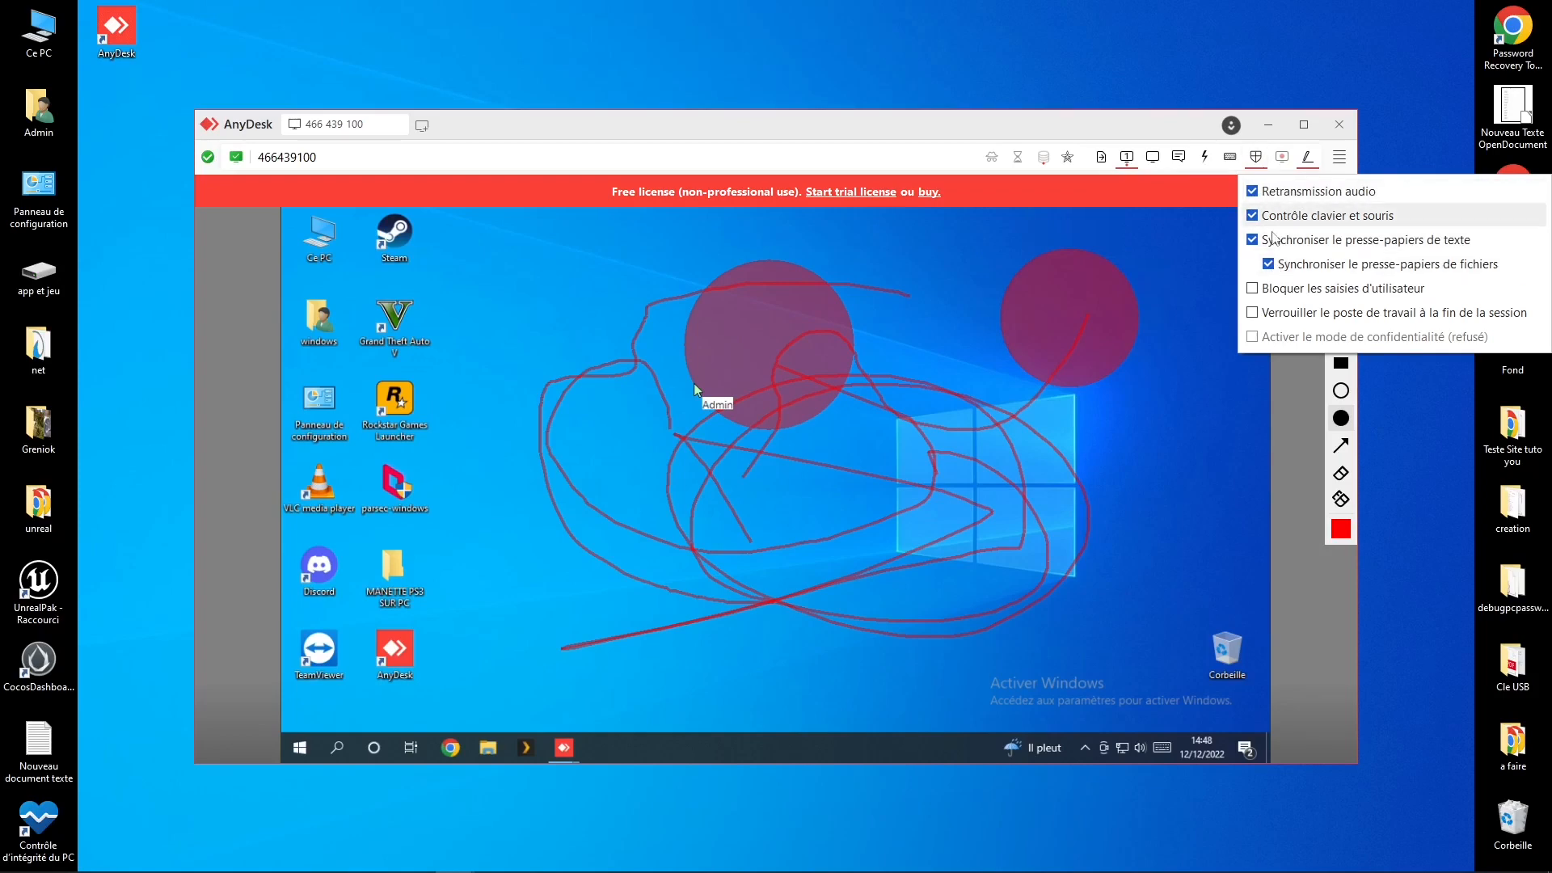
{"action": "left_click", "coordinate": [1253, 289]}
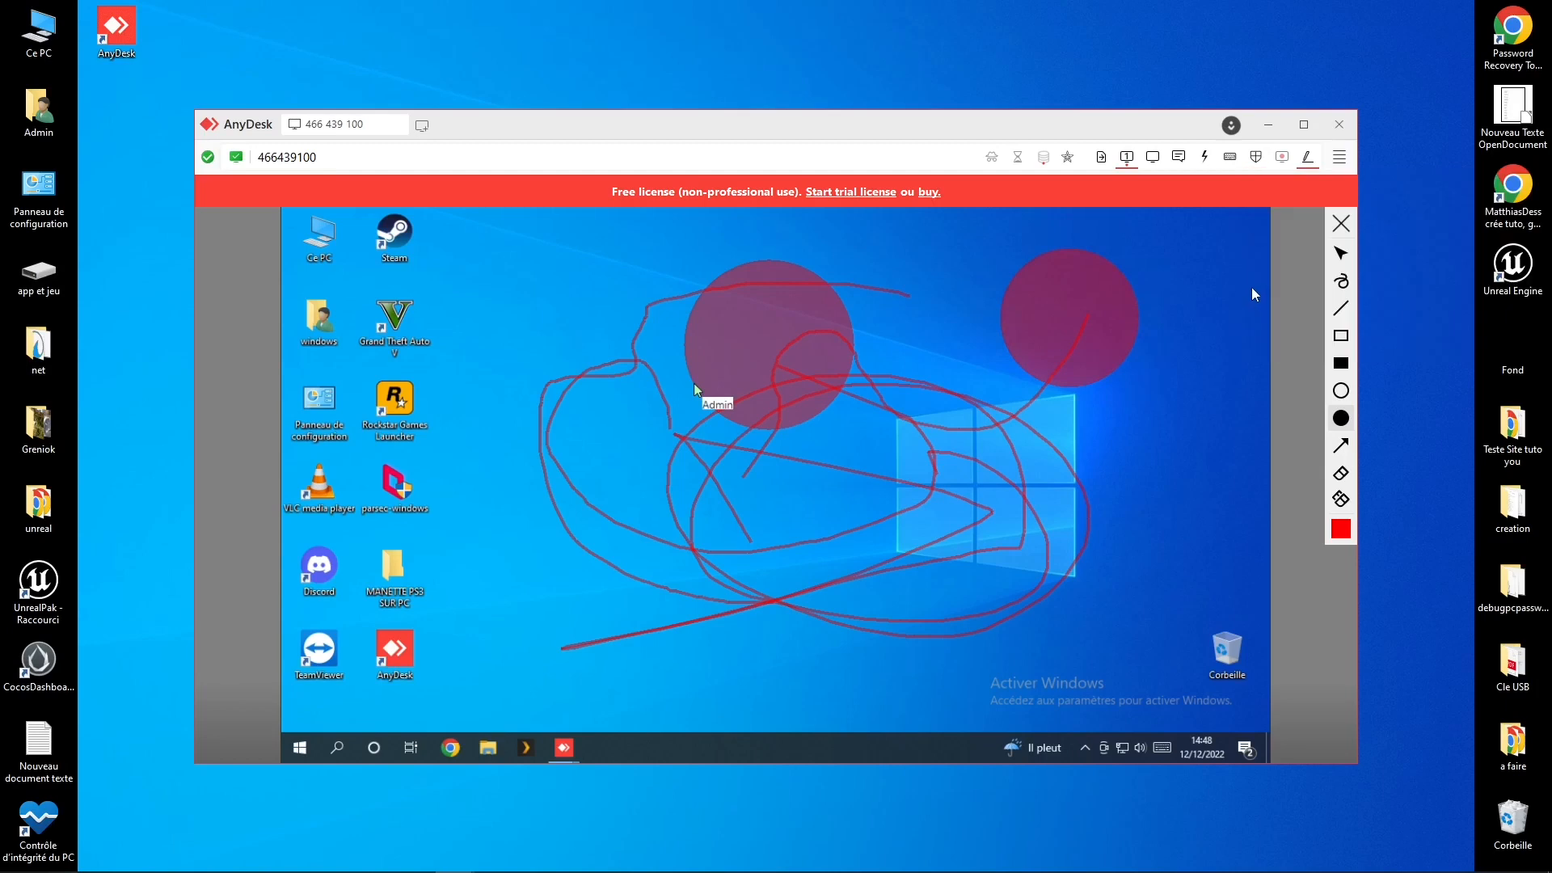
{"action": "left_click", "coordinate": [1255, 157]}
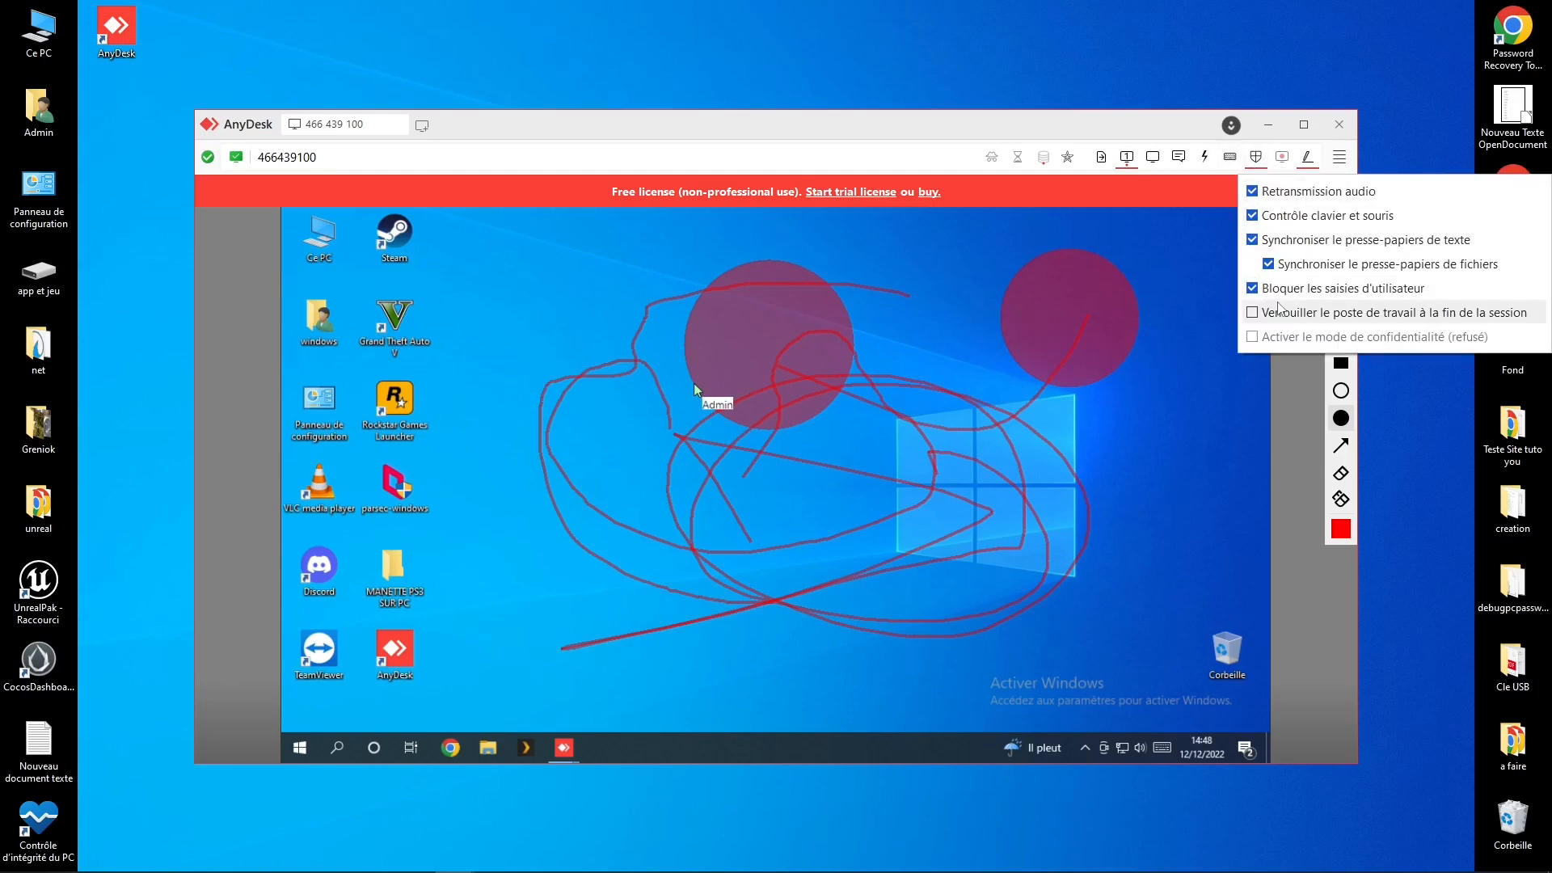
{"action": "left_click", "coordinate": [1184, 371]}
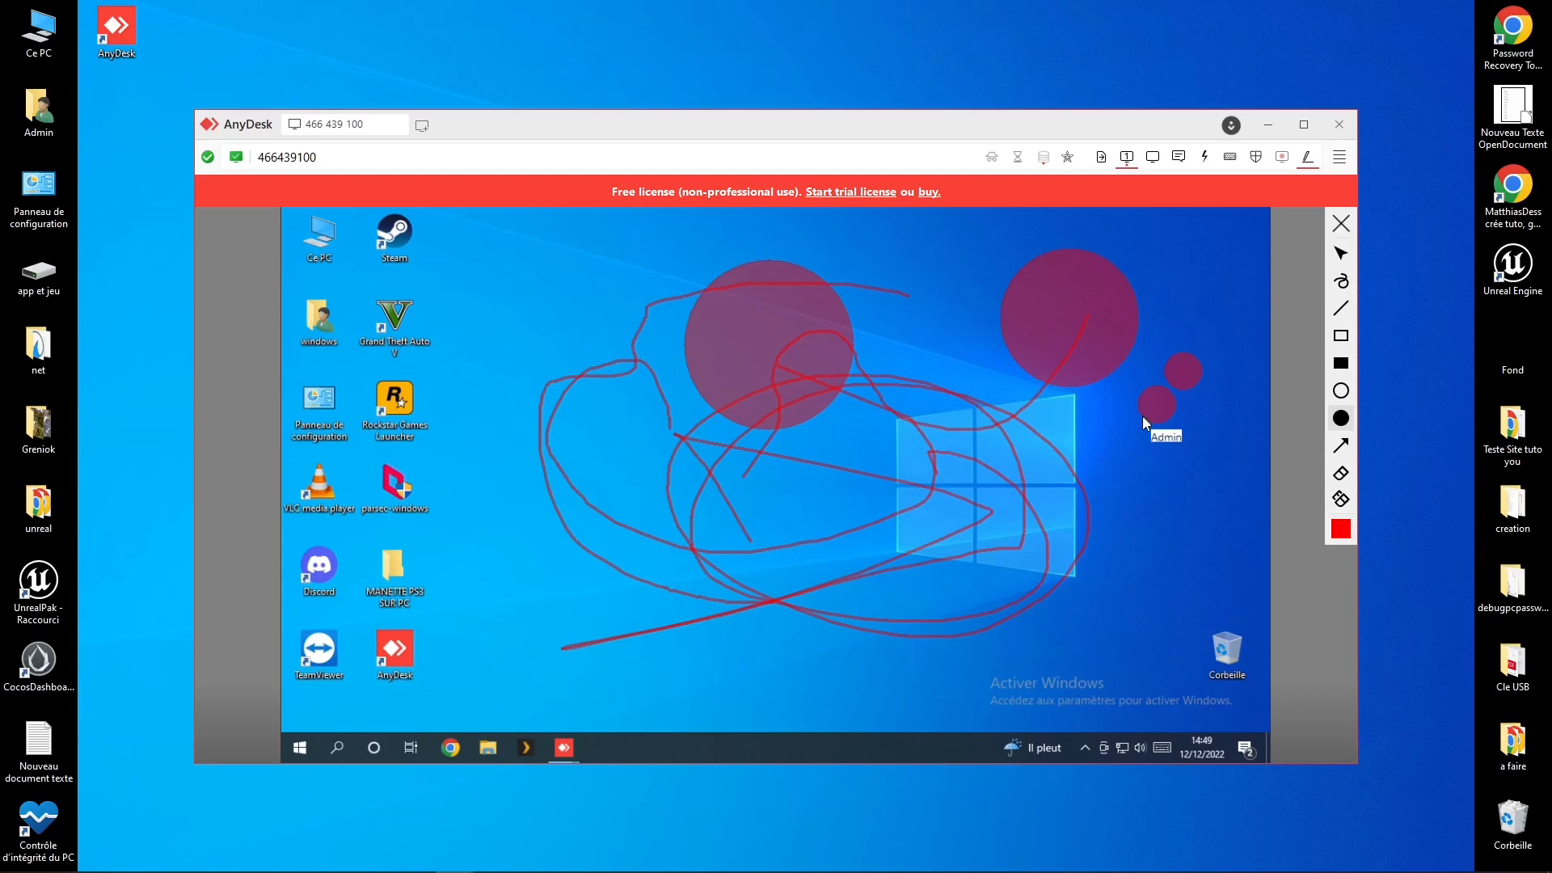
{"action": "left_click", "coordinate": [1255, 157]}
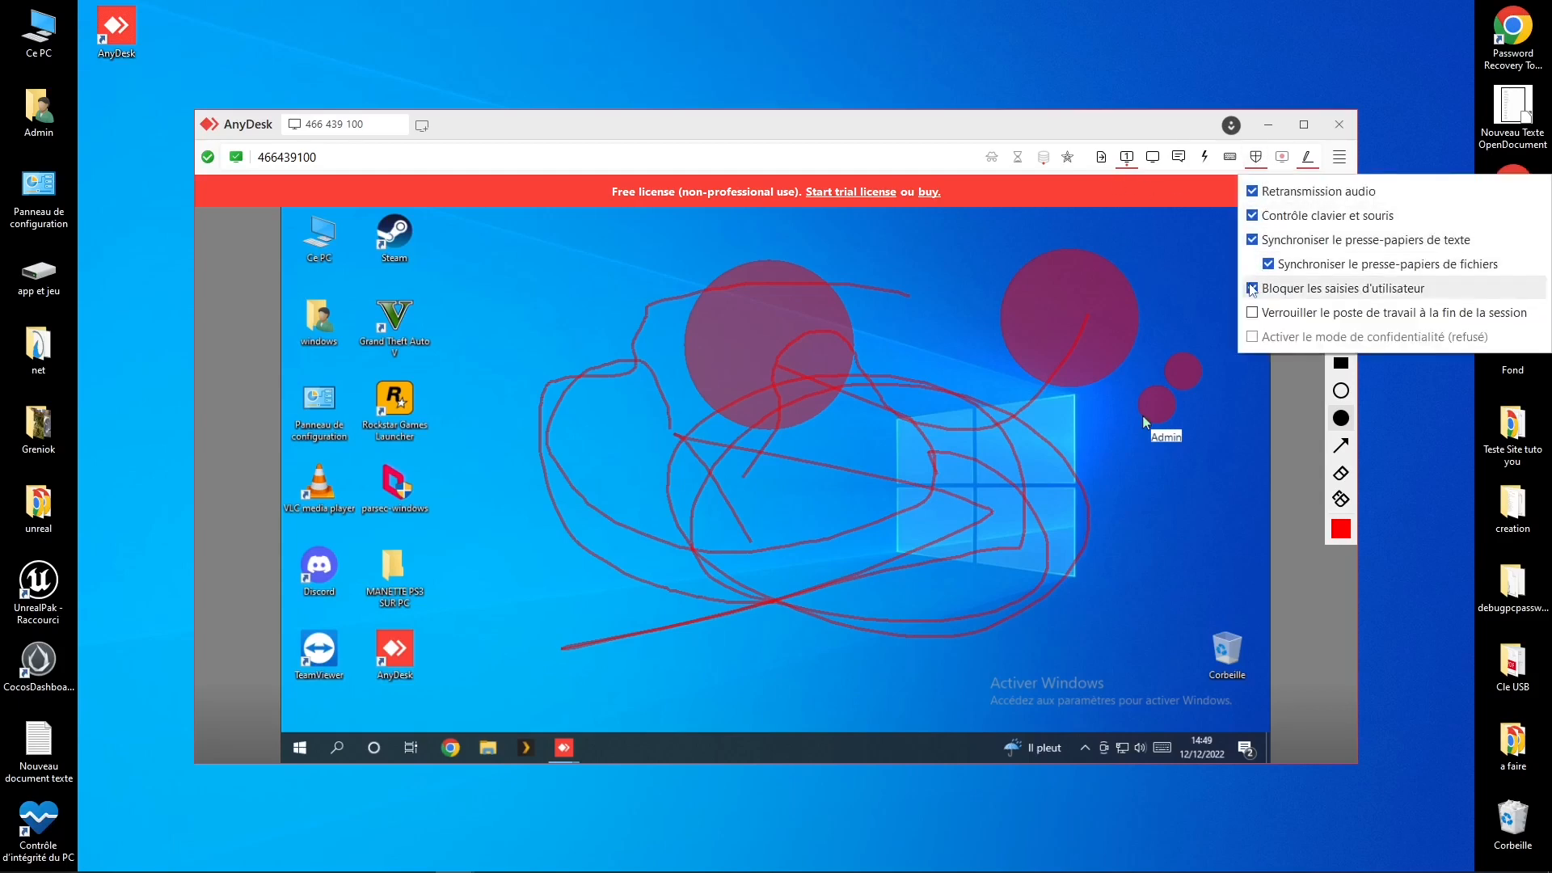
{"action": "left_click", "coordinate": [1253, 290]}
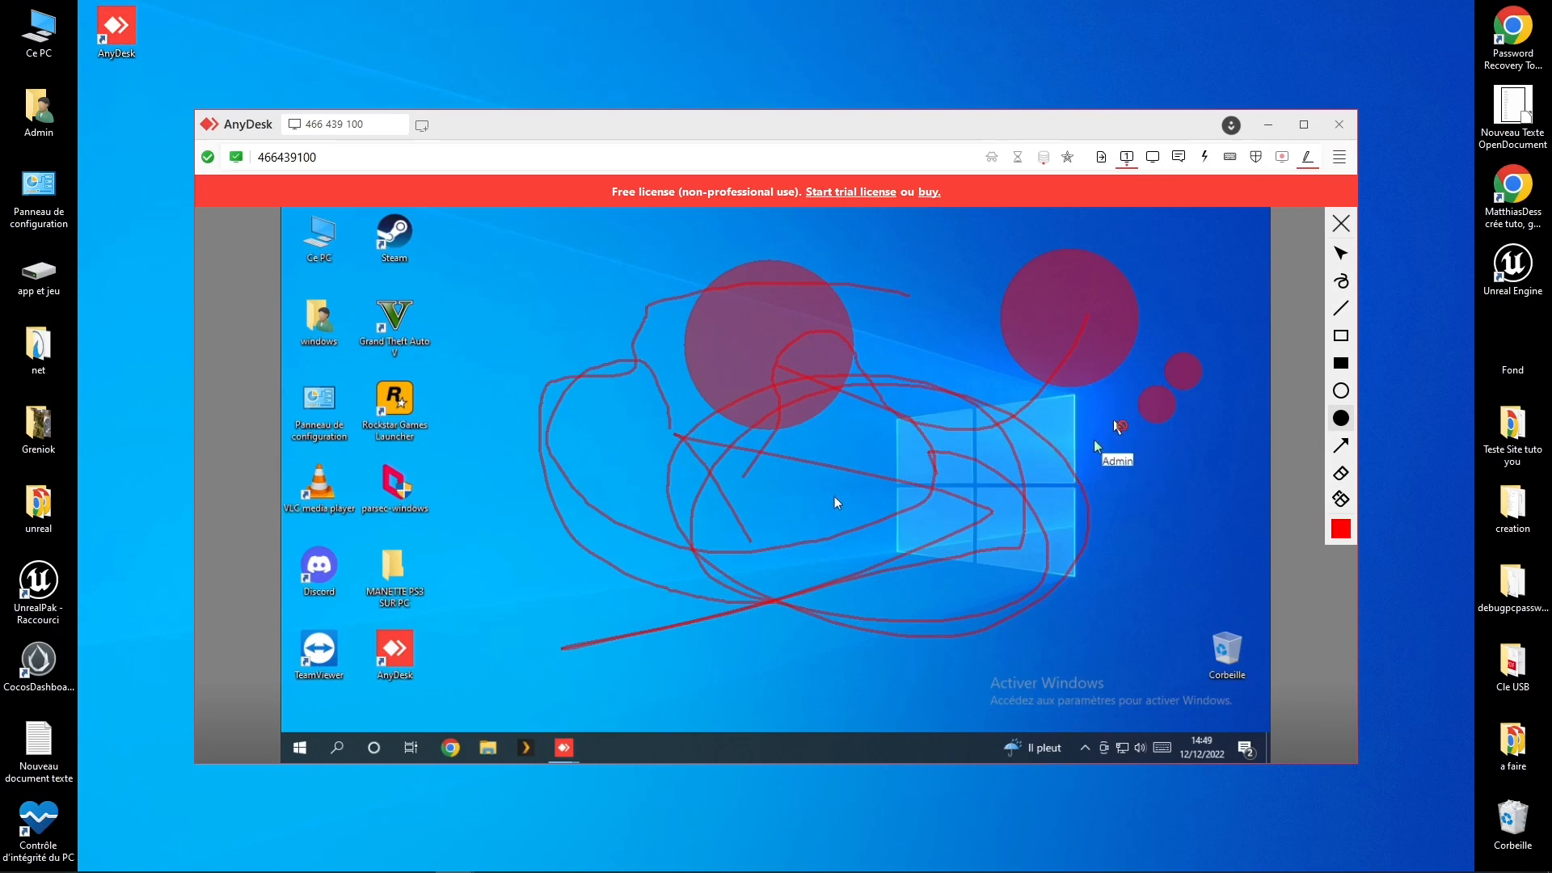
Step: Leave 'Bloquer les saisies d'utilisateur' unchecked and open 'Affectation des touches' set to Automatique
{"action": "left_click", "coordinate": [1255, 157]}
{"action": "left_click", "coordinate": [1259, 287]}
{"action": "left_click", "coordinate": [1256, 157]}
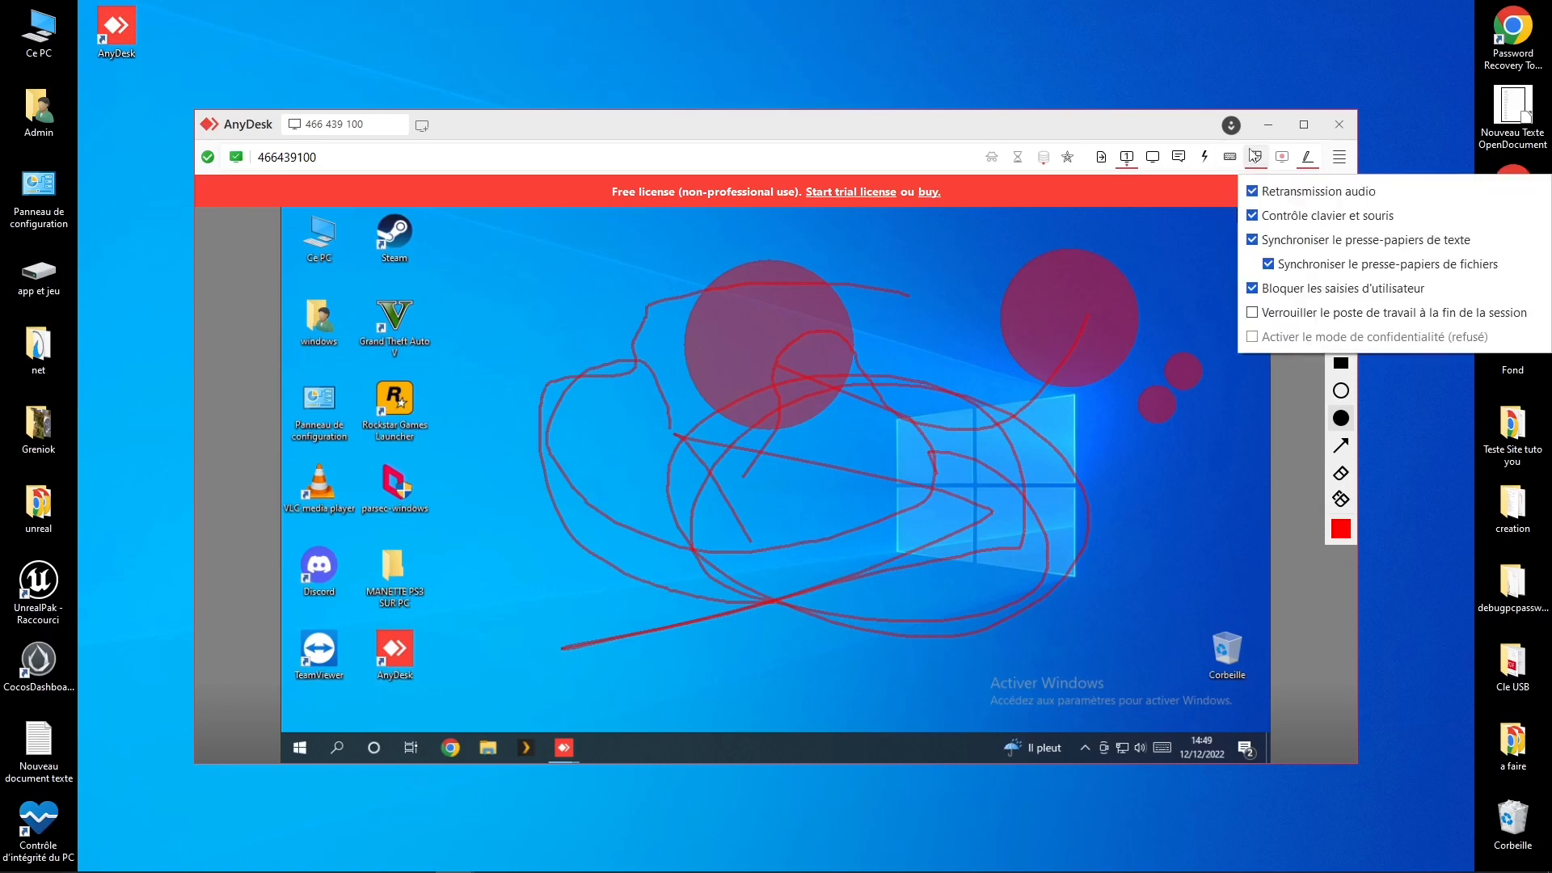
{"action": "left_click", "coordinate": [1251, 288]}
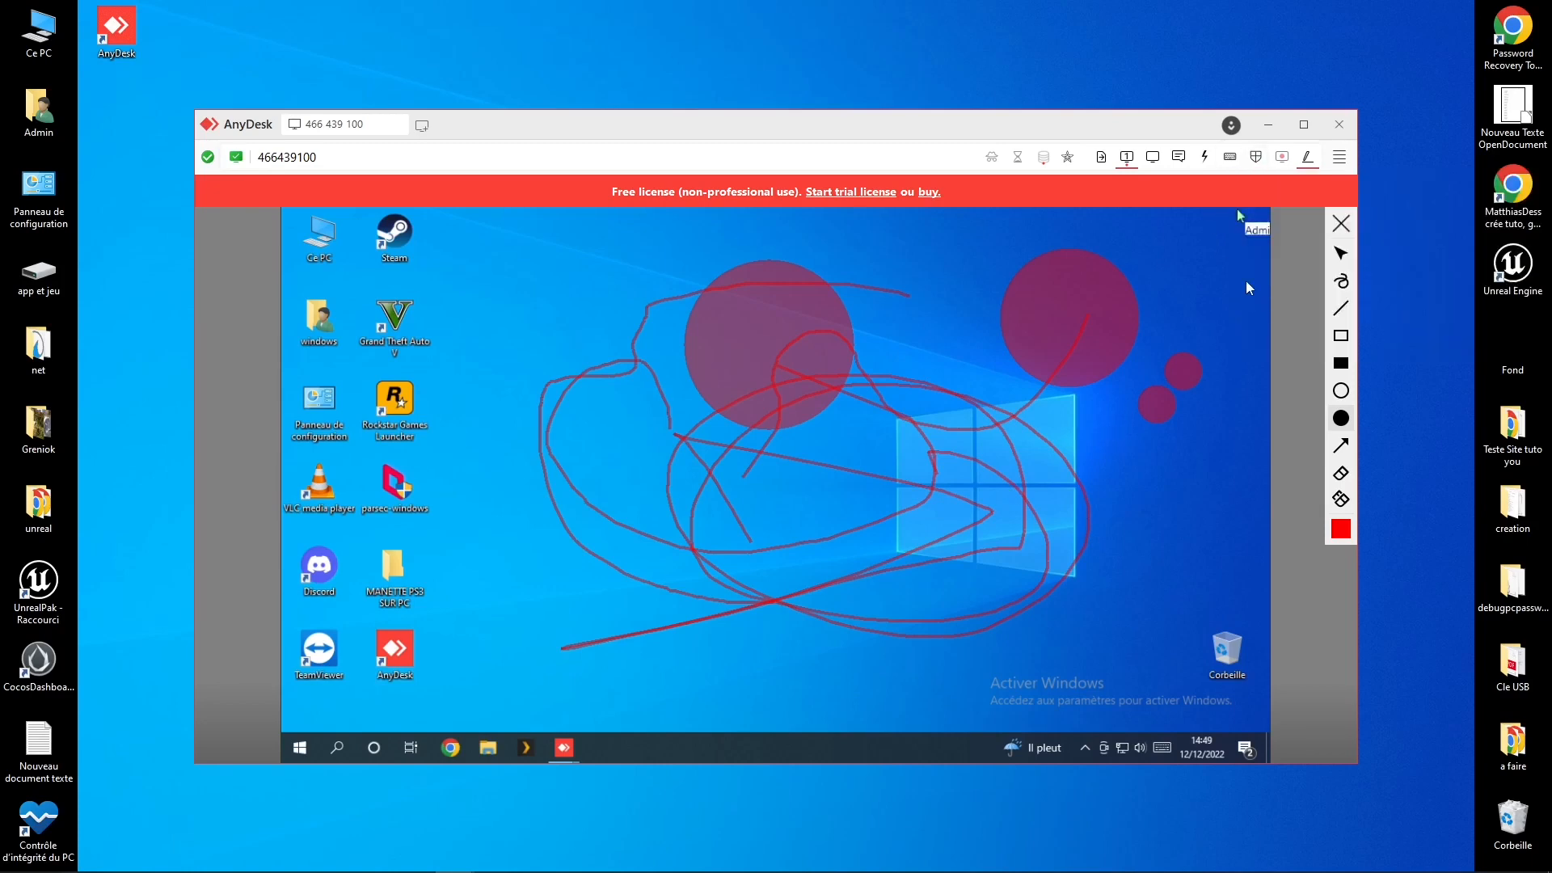
{"action": "left_click", "coordinate": [1255, 157]}
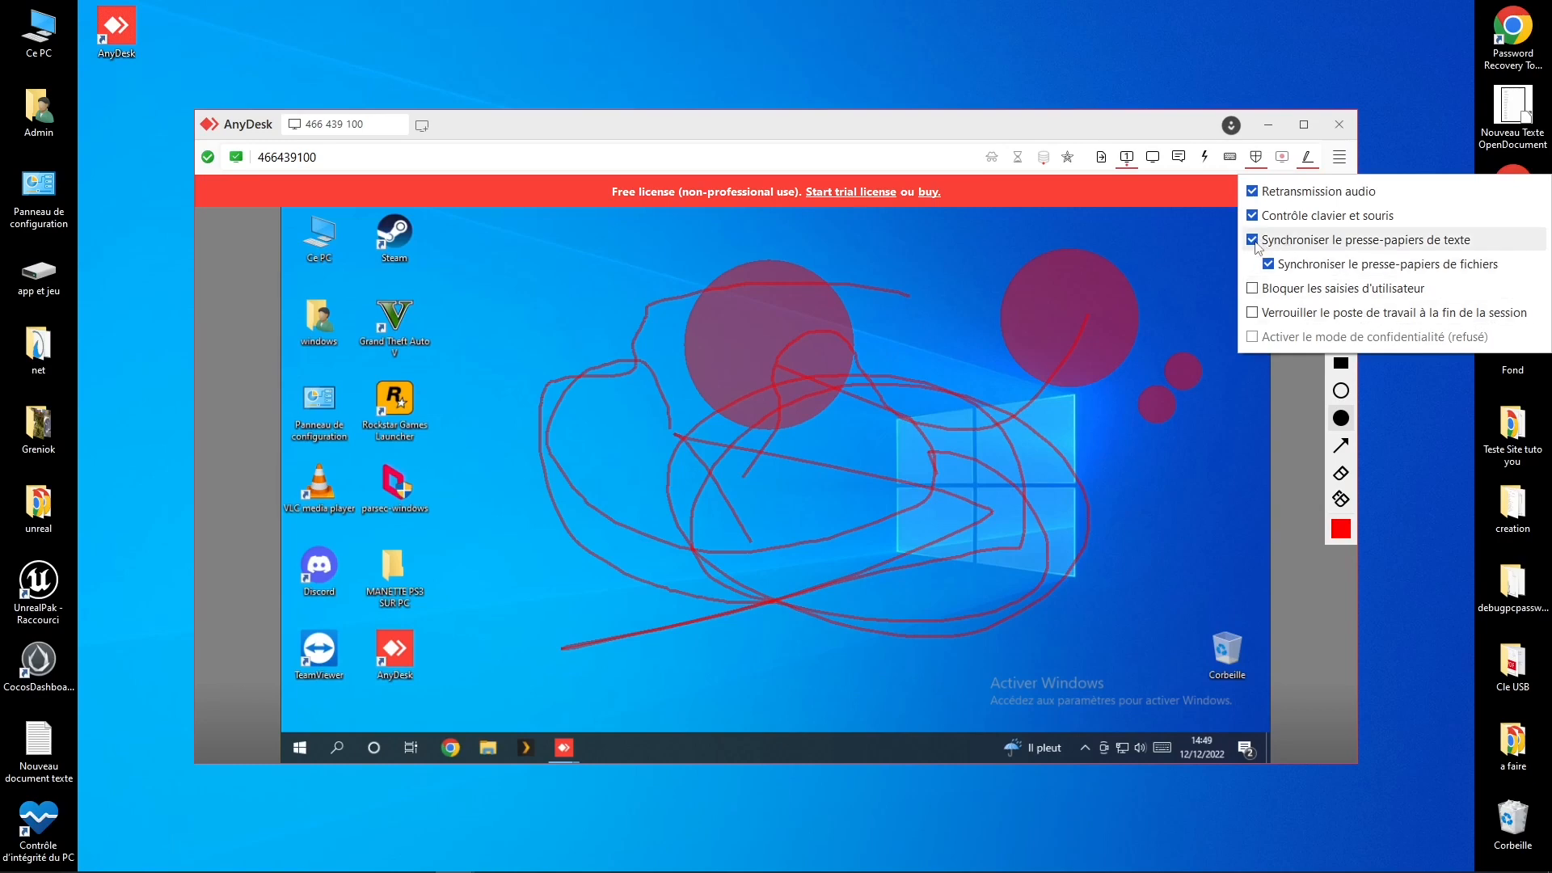
{"action": "left_click", "coordinate": [1234, 158]}
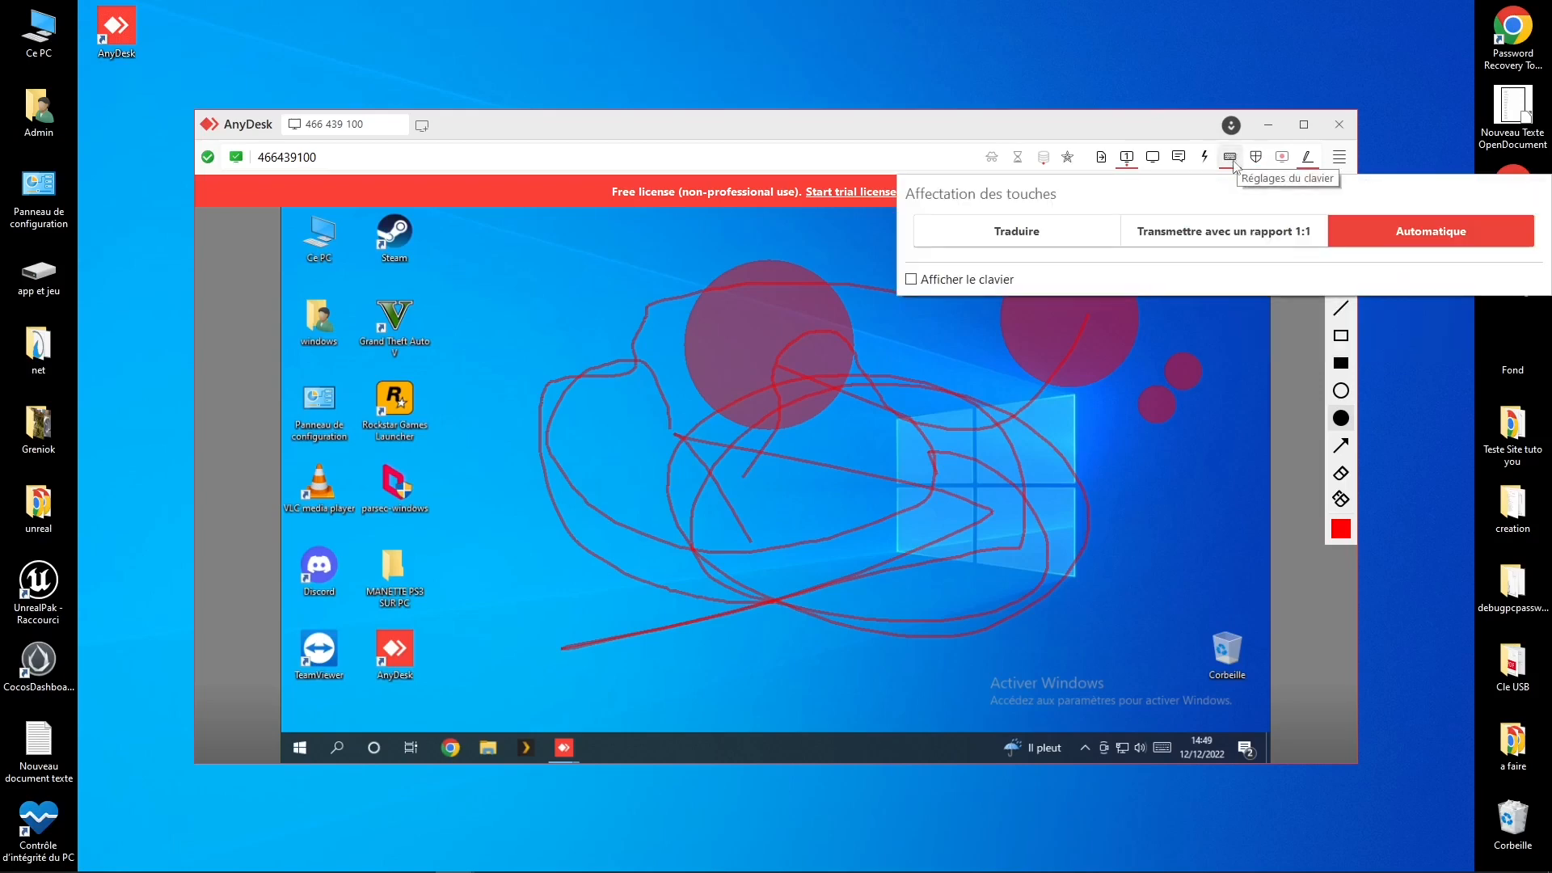
Step: Show the on-screen keyboard via 'Afficher le clavier', then close it
{"action": "left_click", "coordinate": [1234, 163]}
{"action": "left_click", "coordinate": [1235, 165]}
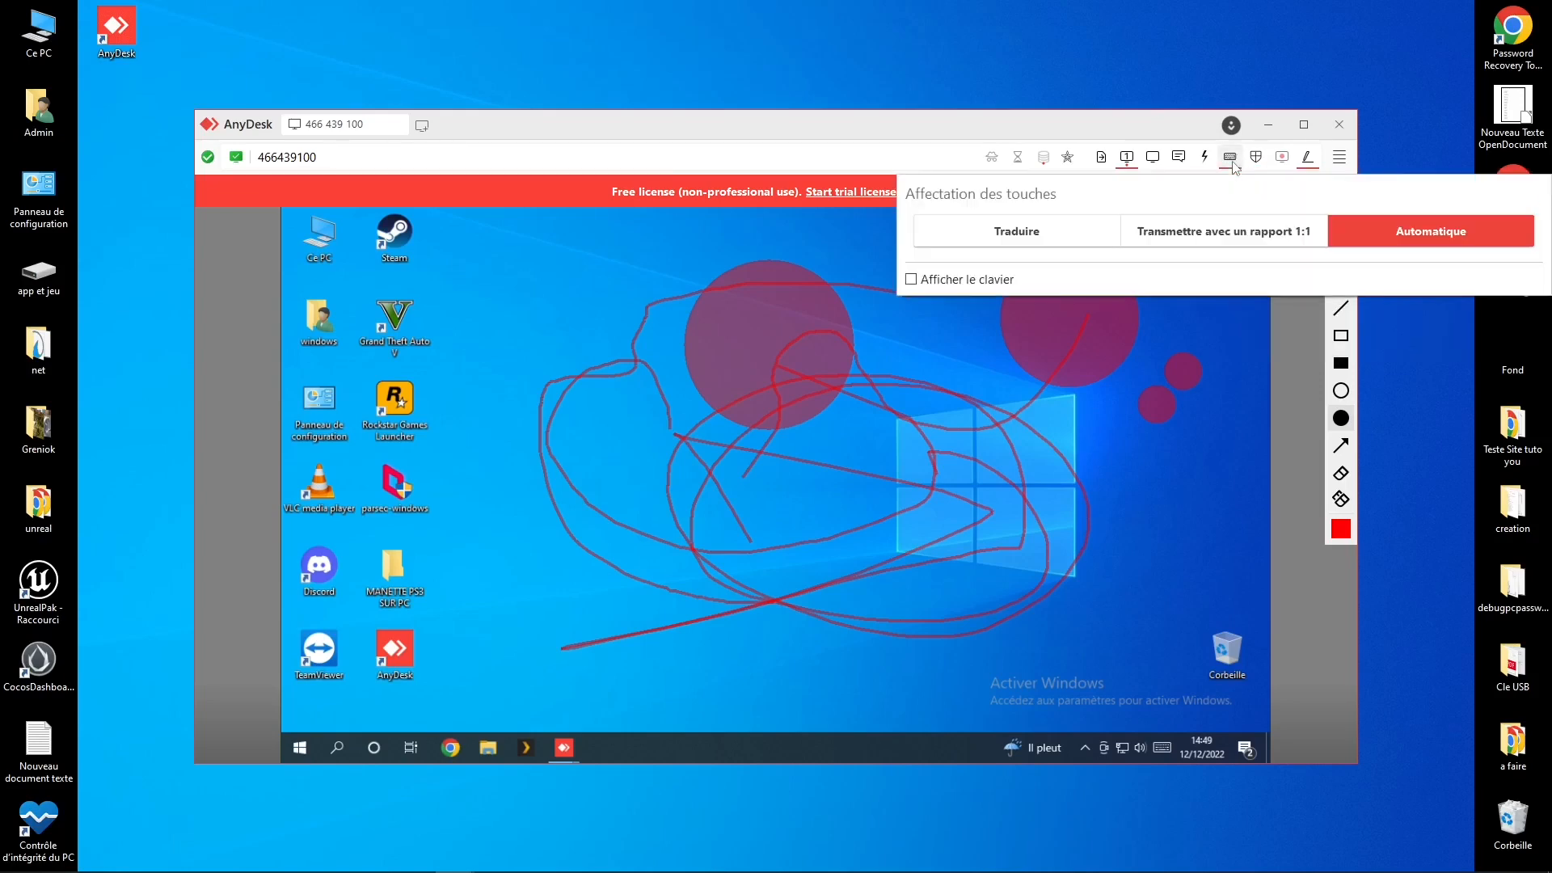
{"action": "left_click", "coordinate": [911, 281]}
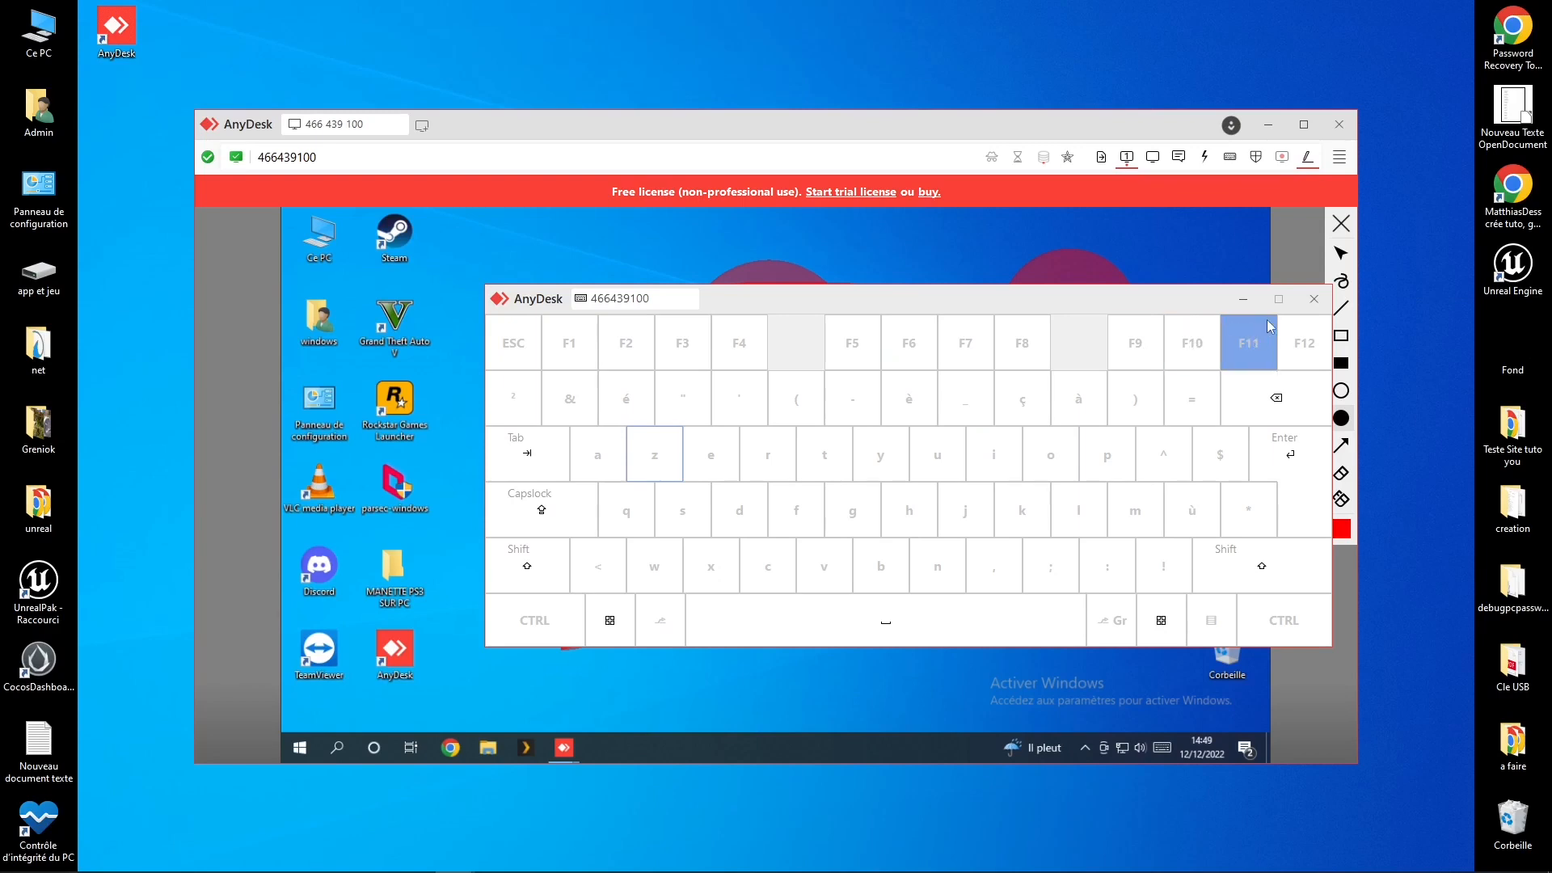
{"action": "left_click", "coordinate": [1314, 299]}
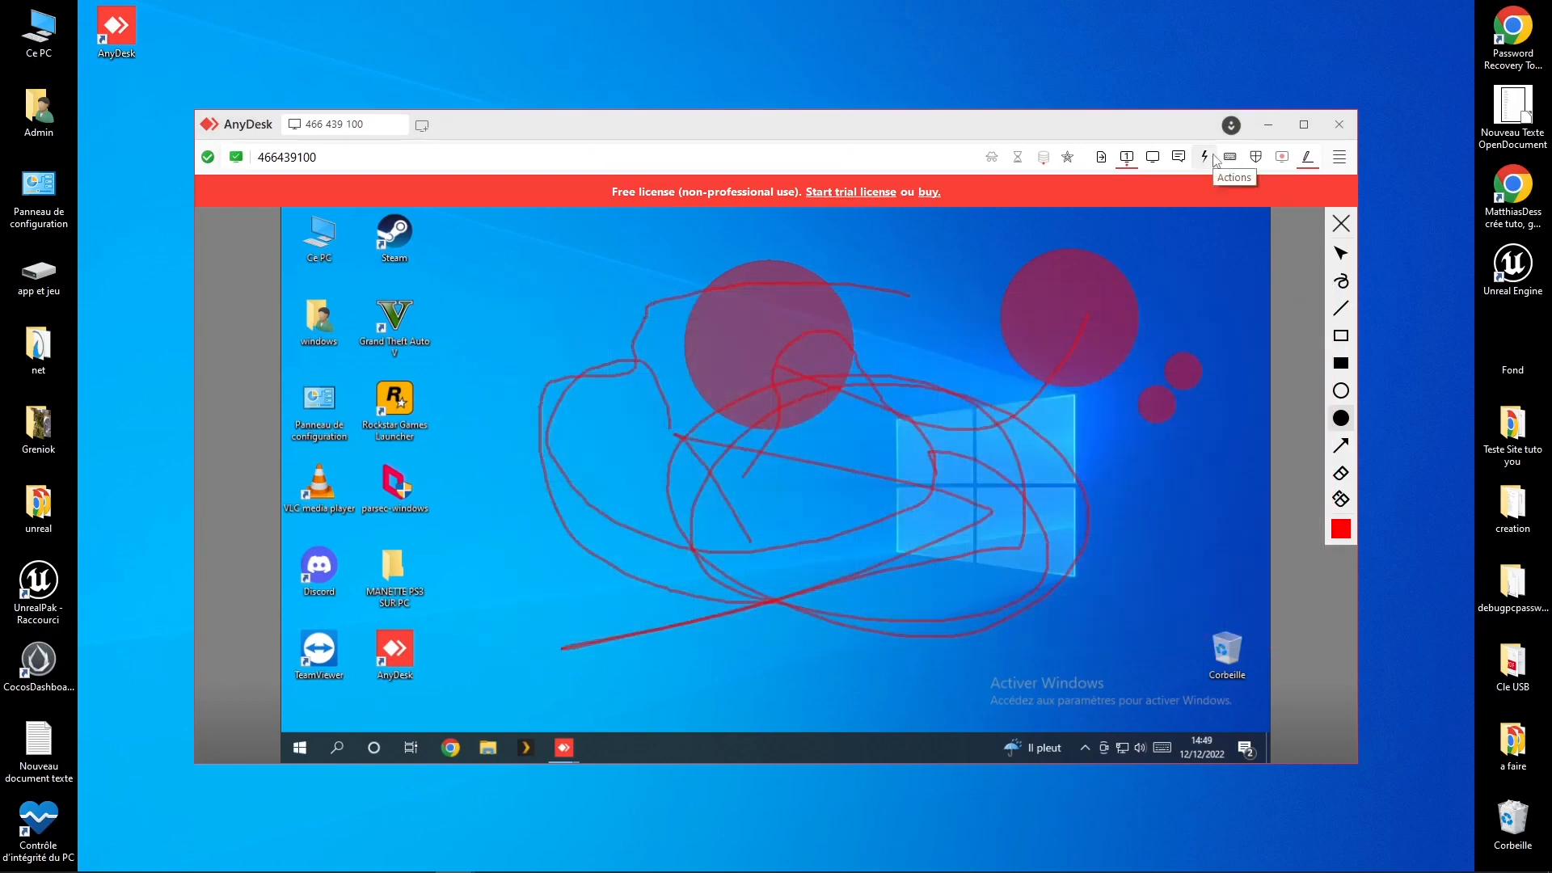
Step: Look over the session Actions and permissions menus, ending with the session chat panel open
{"action": "left_click", "coordinate": [1209, 157]}
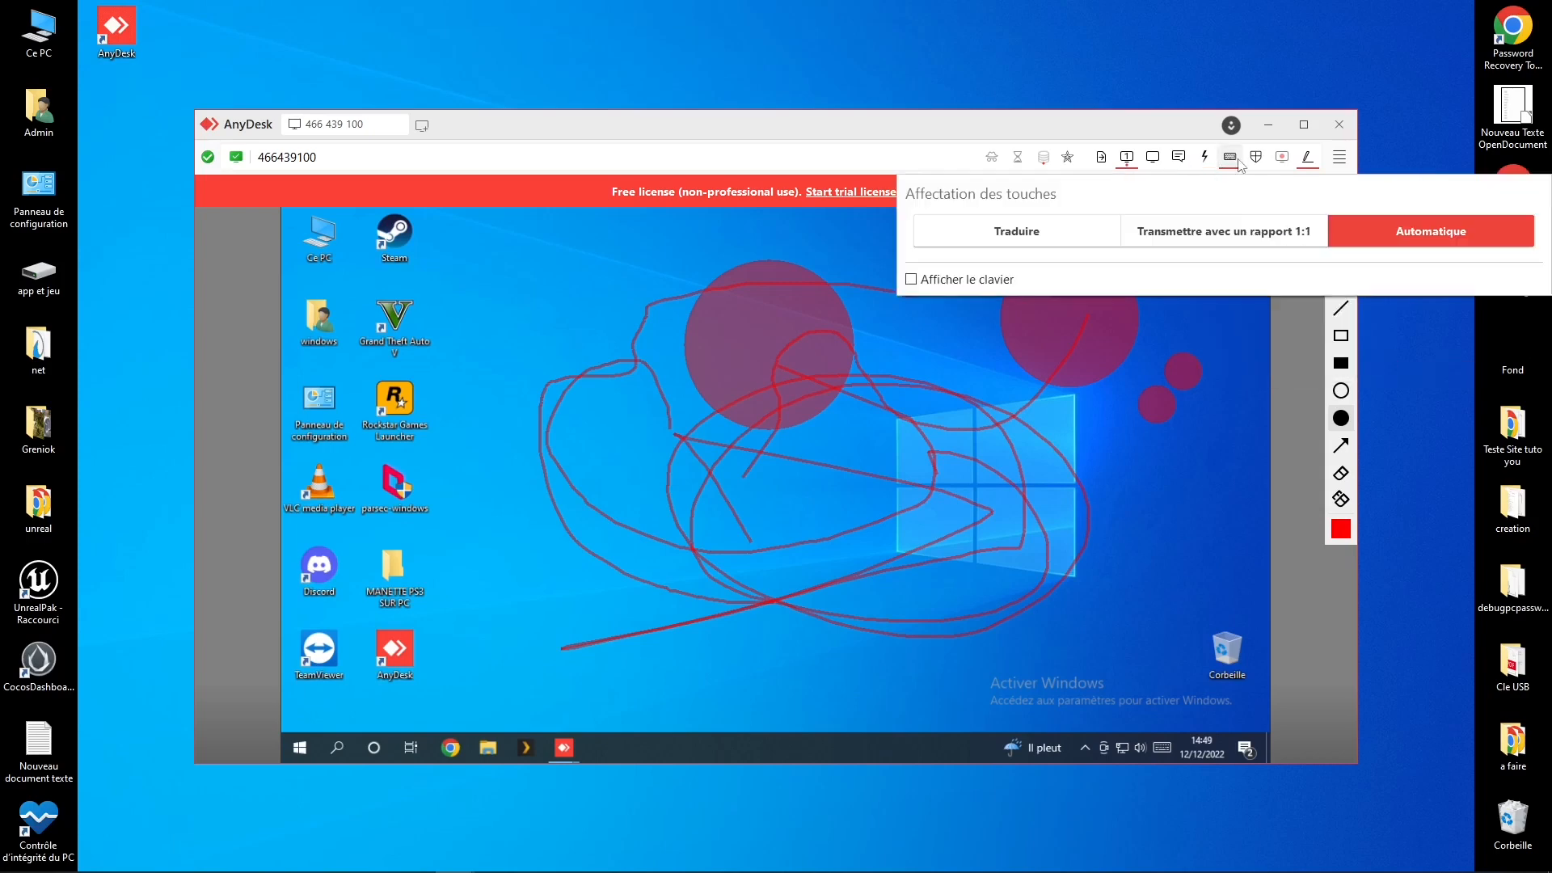
{"action": "mouse_move", "coordinate": [1257, 160]}
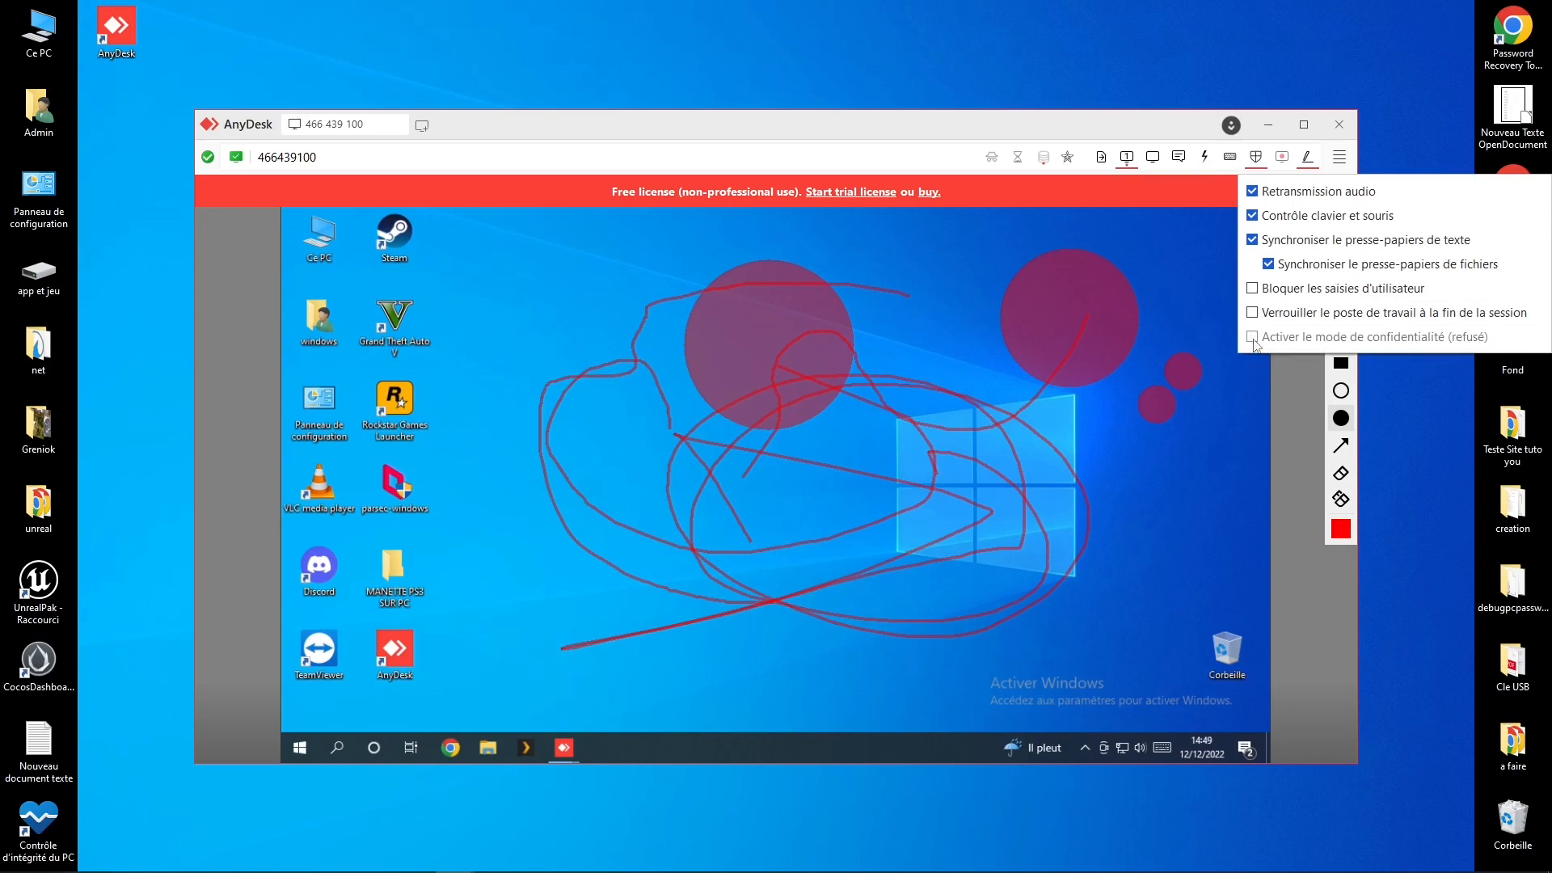
{"action": "mouse_move", "coordinate": [1185, 168]}
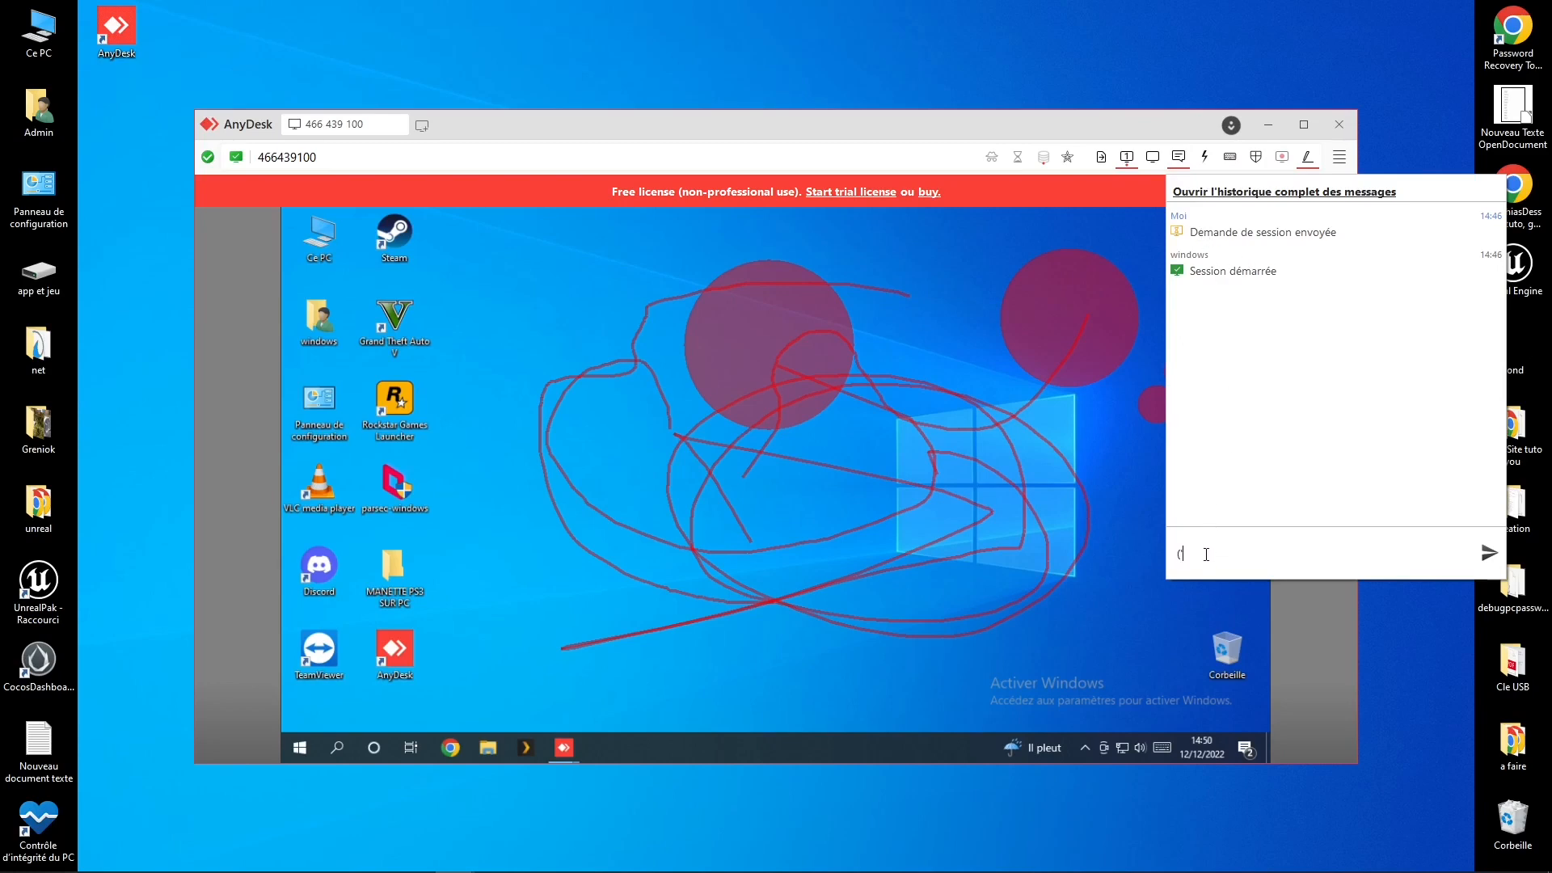
Step: Send the short chat message ('tr) and close the chat panel
{"action": "type", "text": "('tr"}
{"action": "key", "text": "Return"}
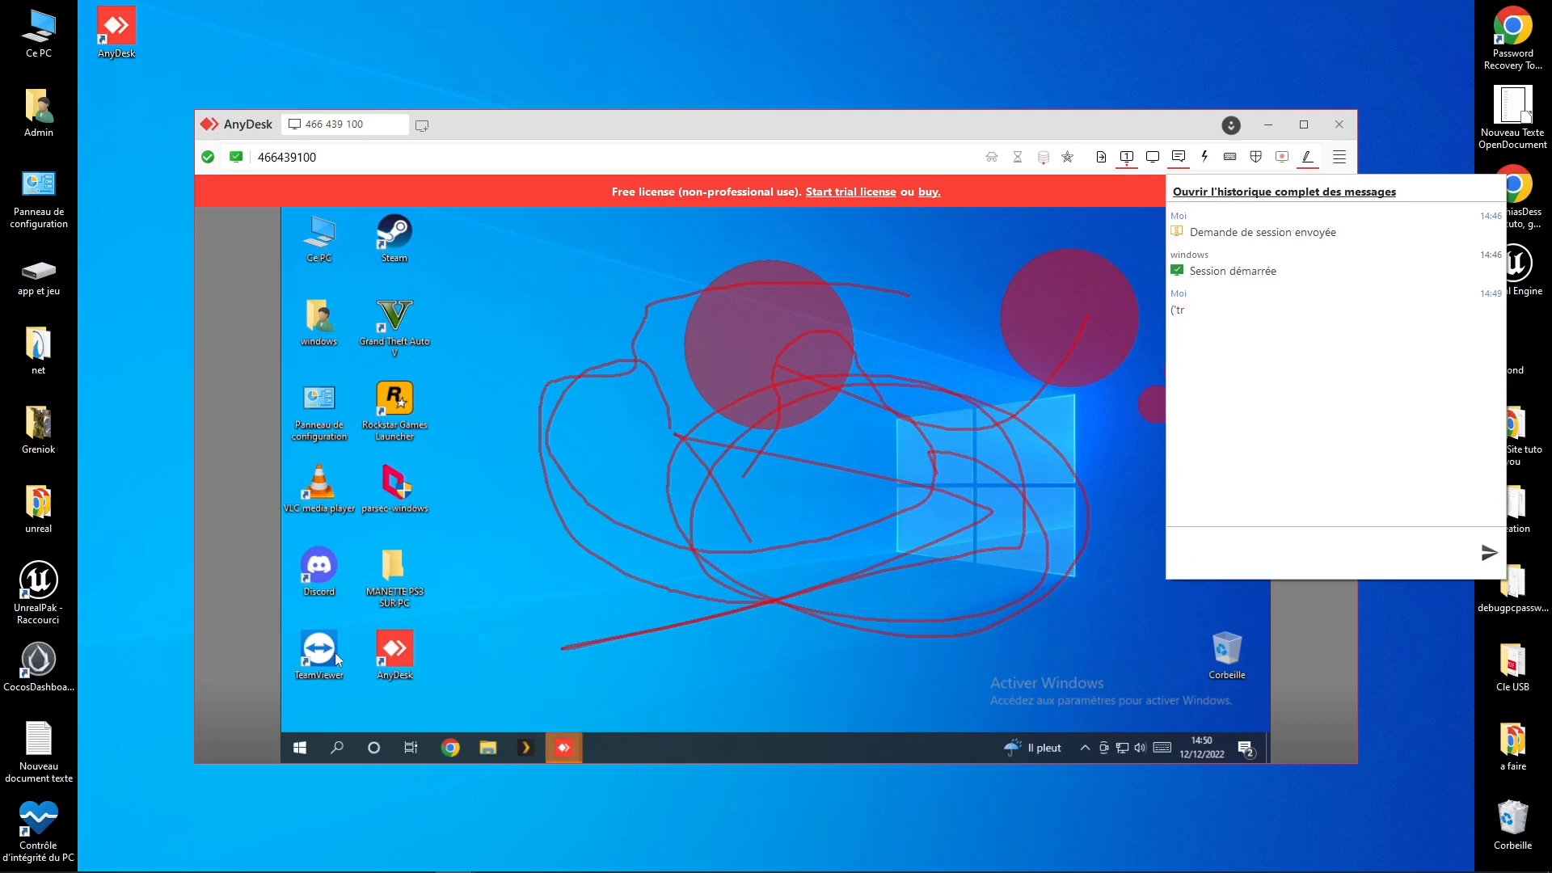
{"action": "left_click", "coordinate": [557, 745]}
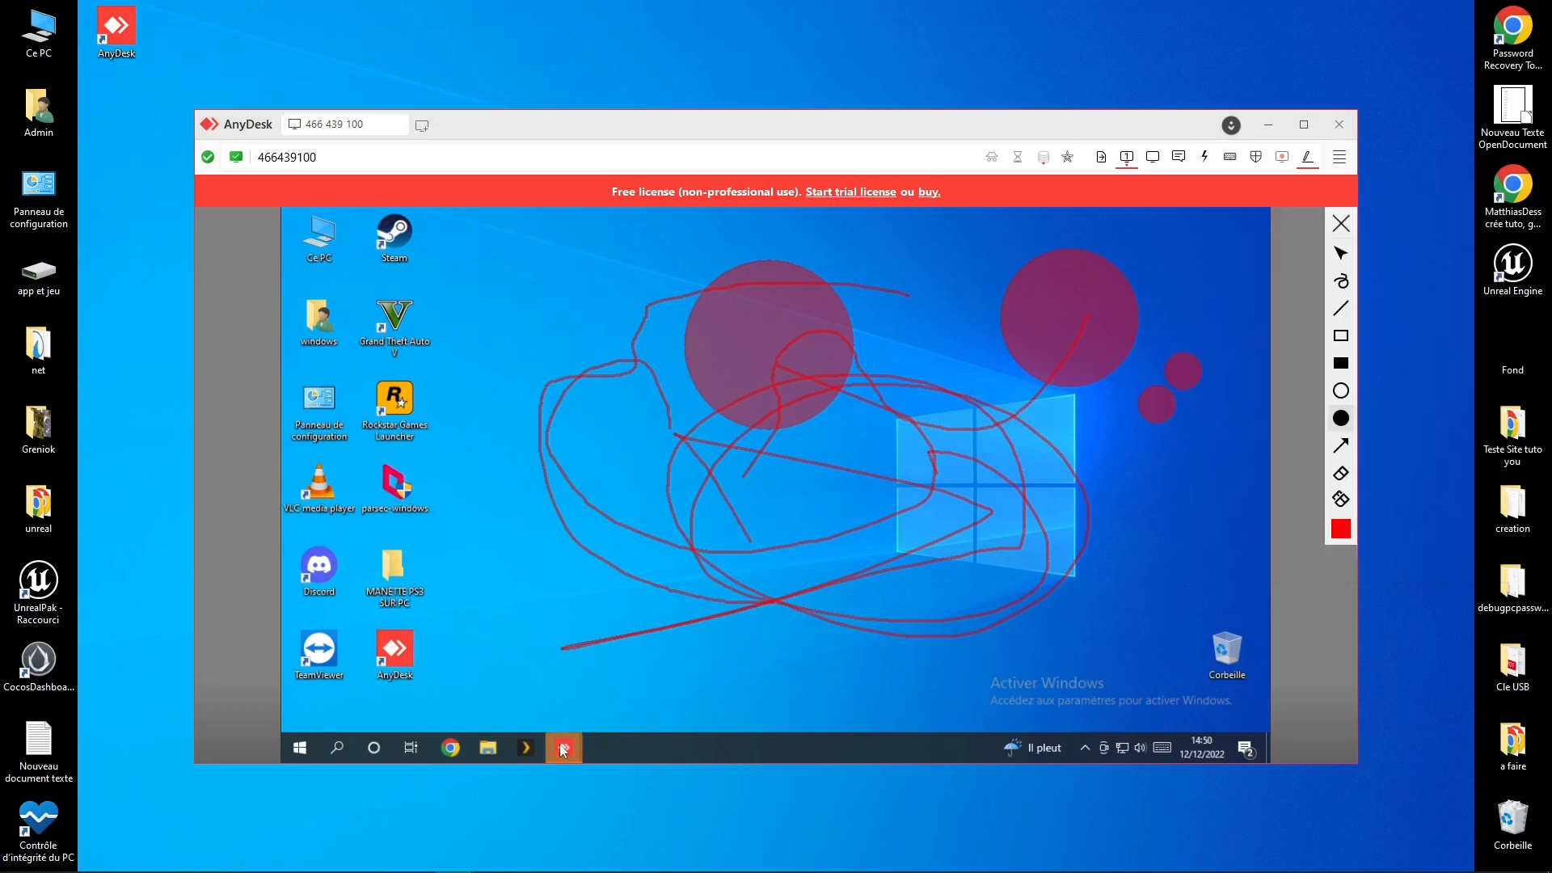
{"action": "mouse_move", "coordinate": [563, 751]}
{"action": "mouse_move", "coordinate": [610, 711]}
{"action": "mouse_move", "coordinate": [616, 683]}
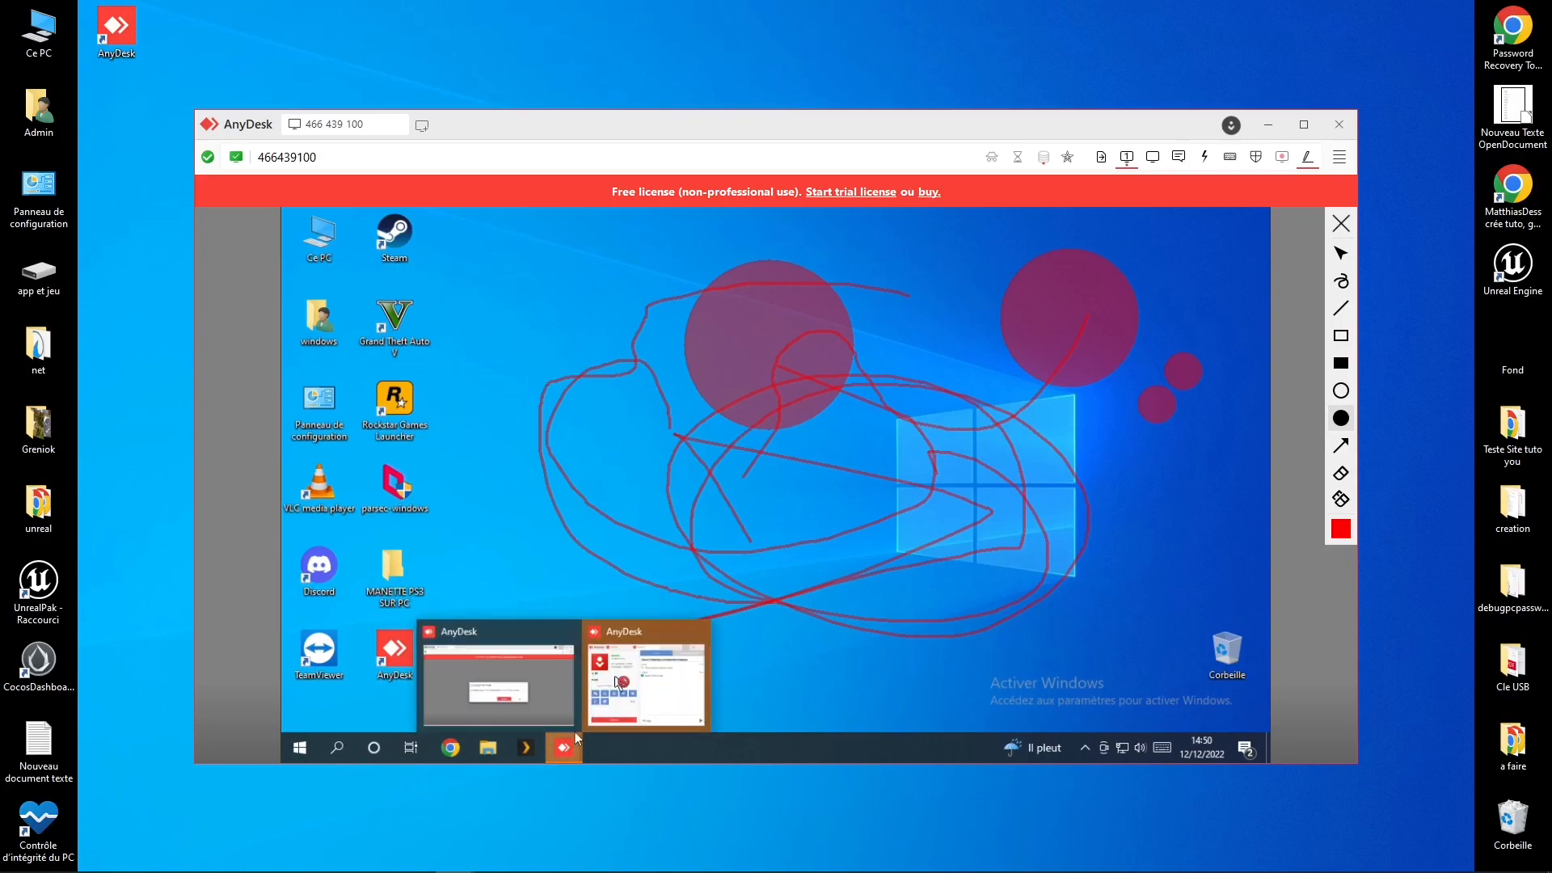
Step: Open the remote AnyDesk window from the taskbar and close the whiteboard, clearing all red annotations
{"action": "left_click", "coordinate": [594, 710]}
{"action": "left_click", "coordinate": [712, 546]}
{"action": "left_click", "coordinate": [830, 385]}
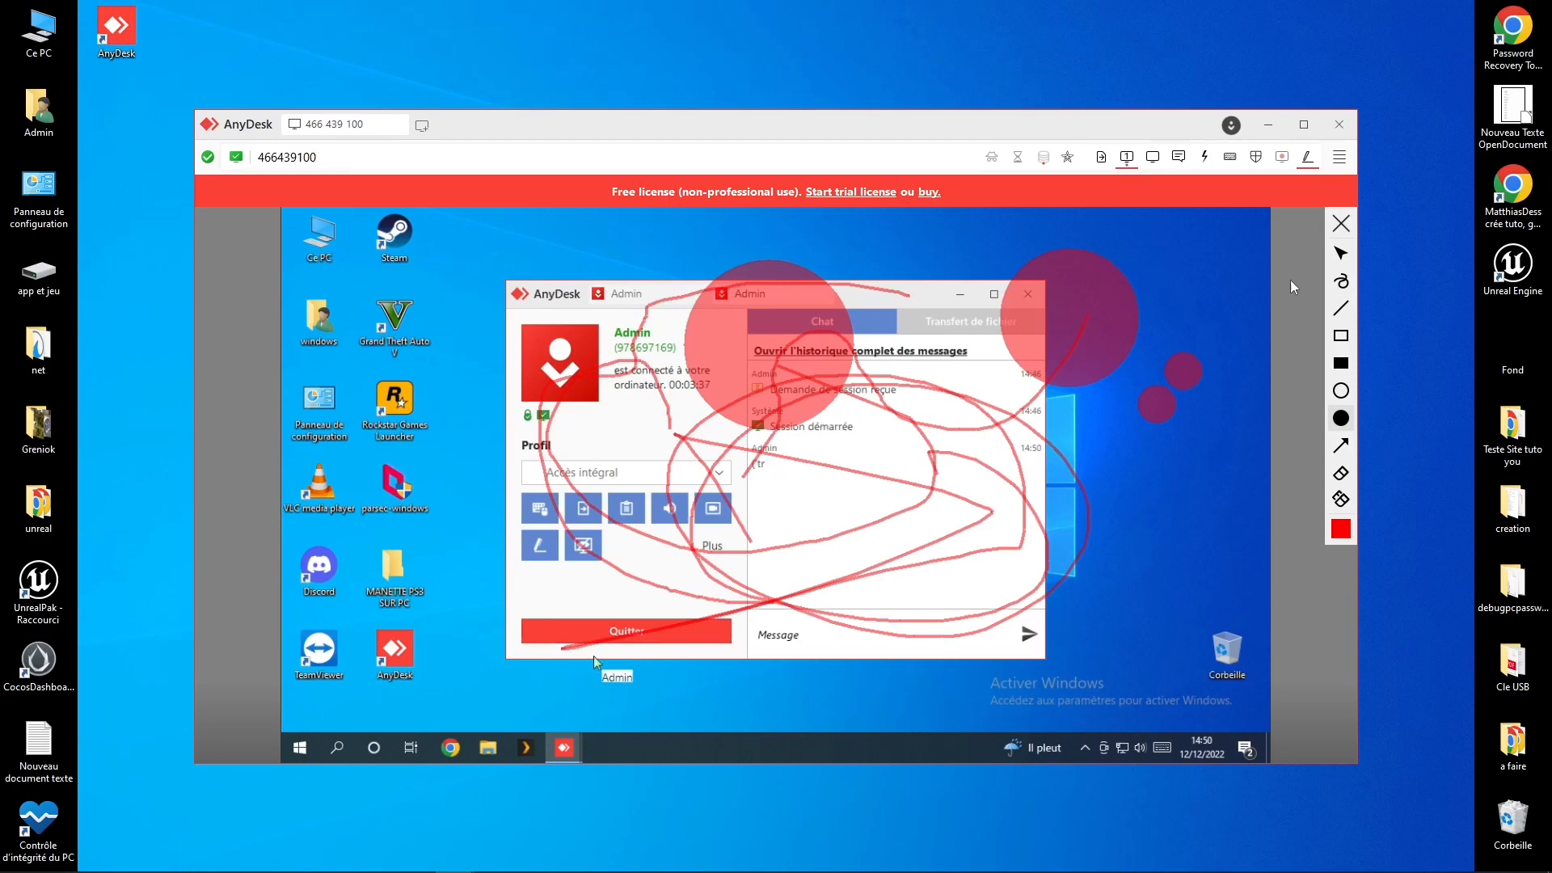
{"action": "left_click", "coordinate": [1341, 223]}
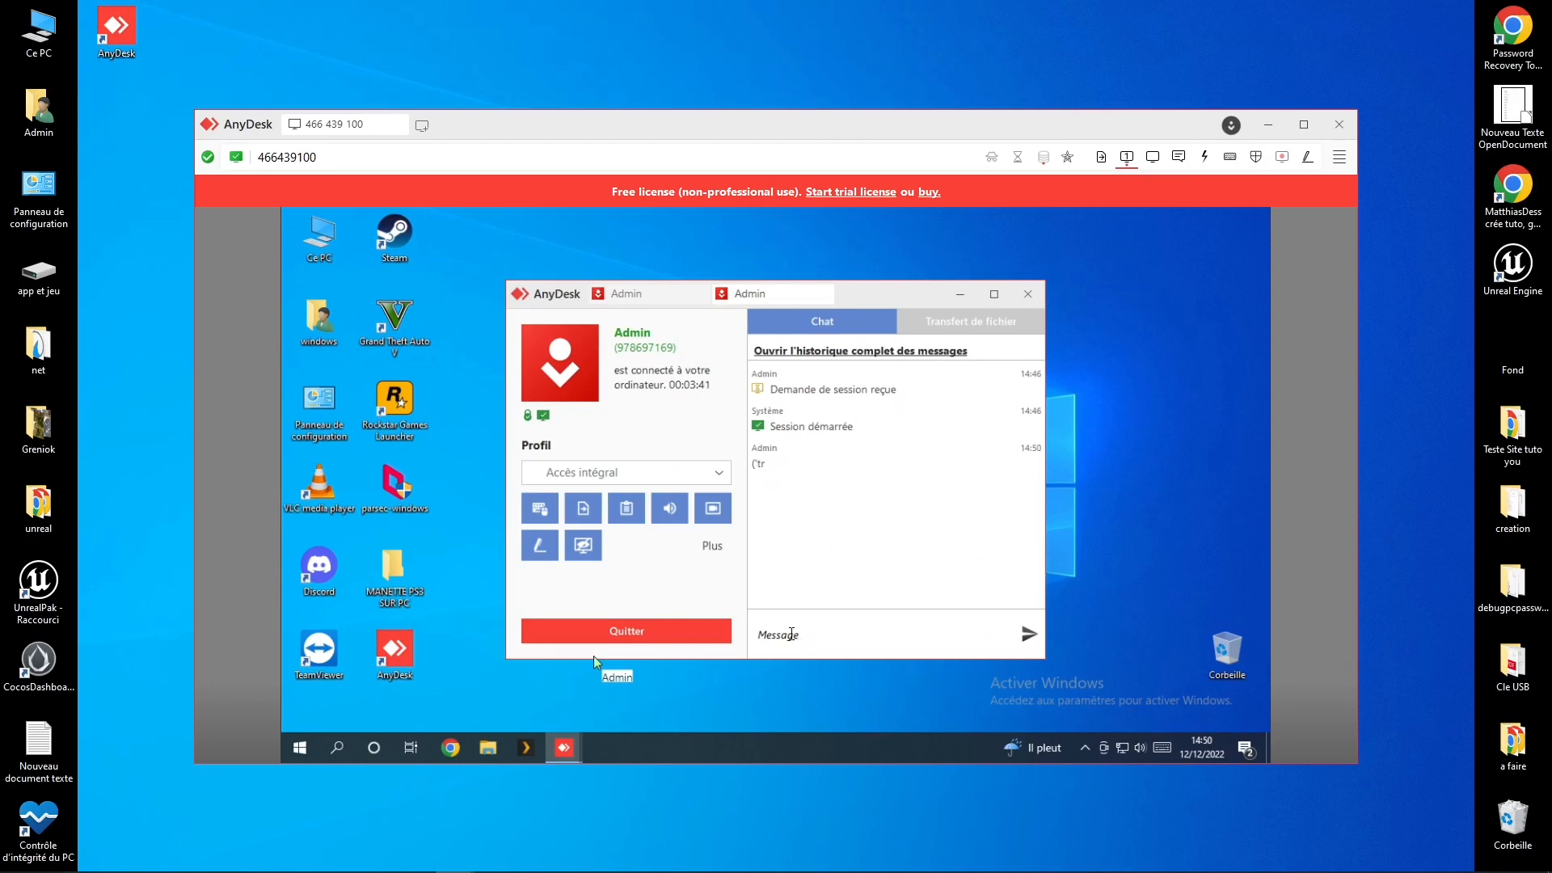
Step: Send the chat message "rerer" in the session chat
{"action": "left_click", "coordinate": [1230, 157]}
{"action": "left_click", "coordinate": [1179, 157]}
{"action": "left_click", "coordinate": [1178, 157]}
{"action": "left_click", "coordinate": [1179, 156]}
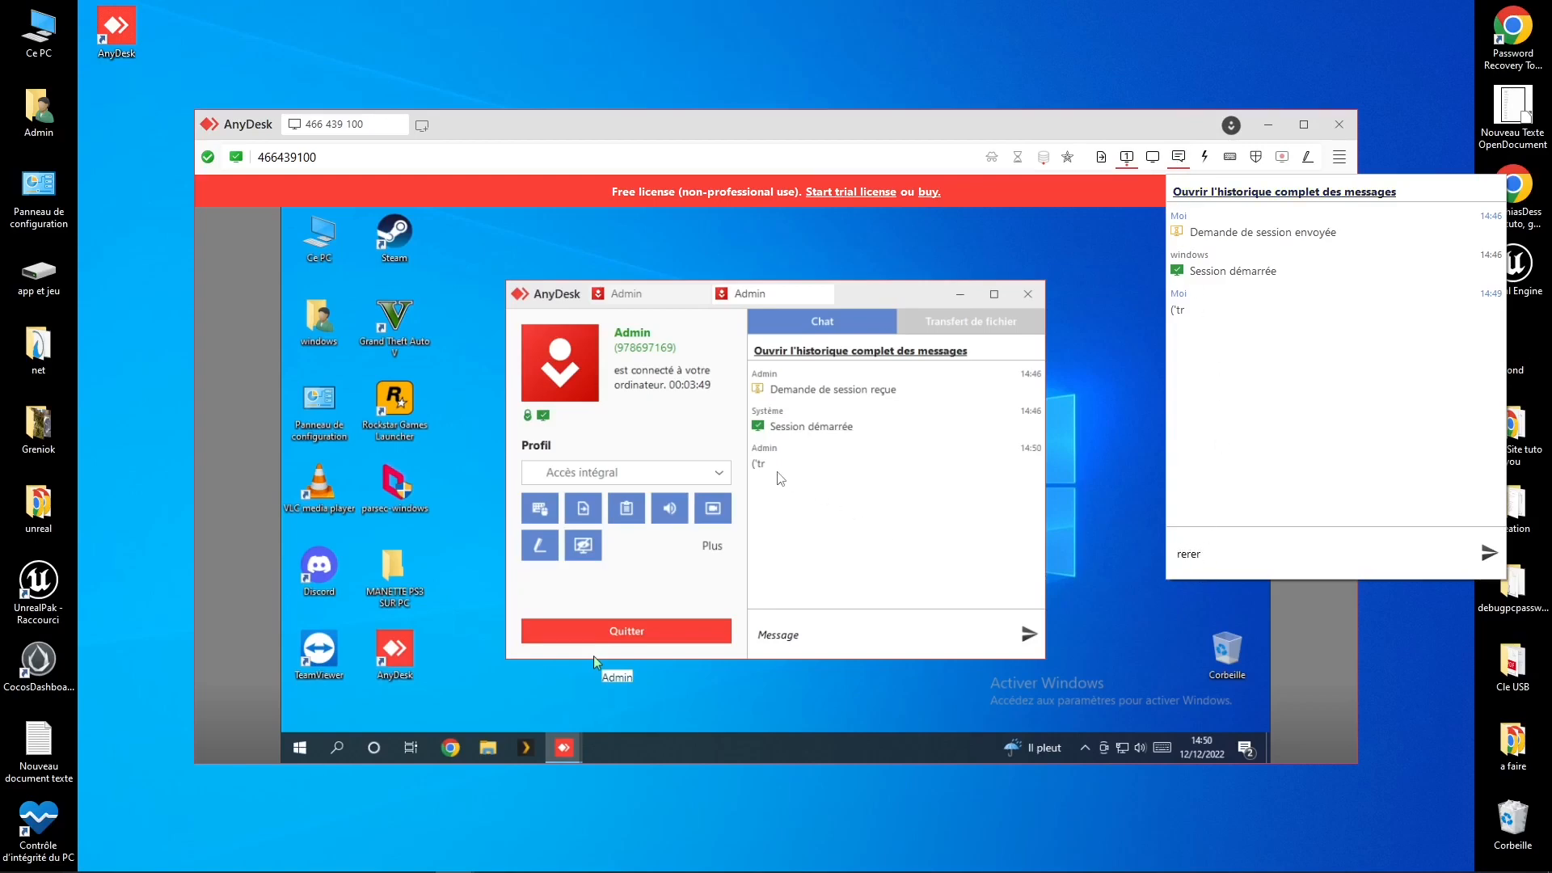
{"action": "key", "text": "Return"}
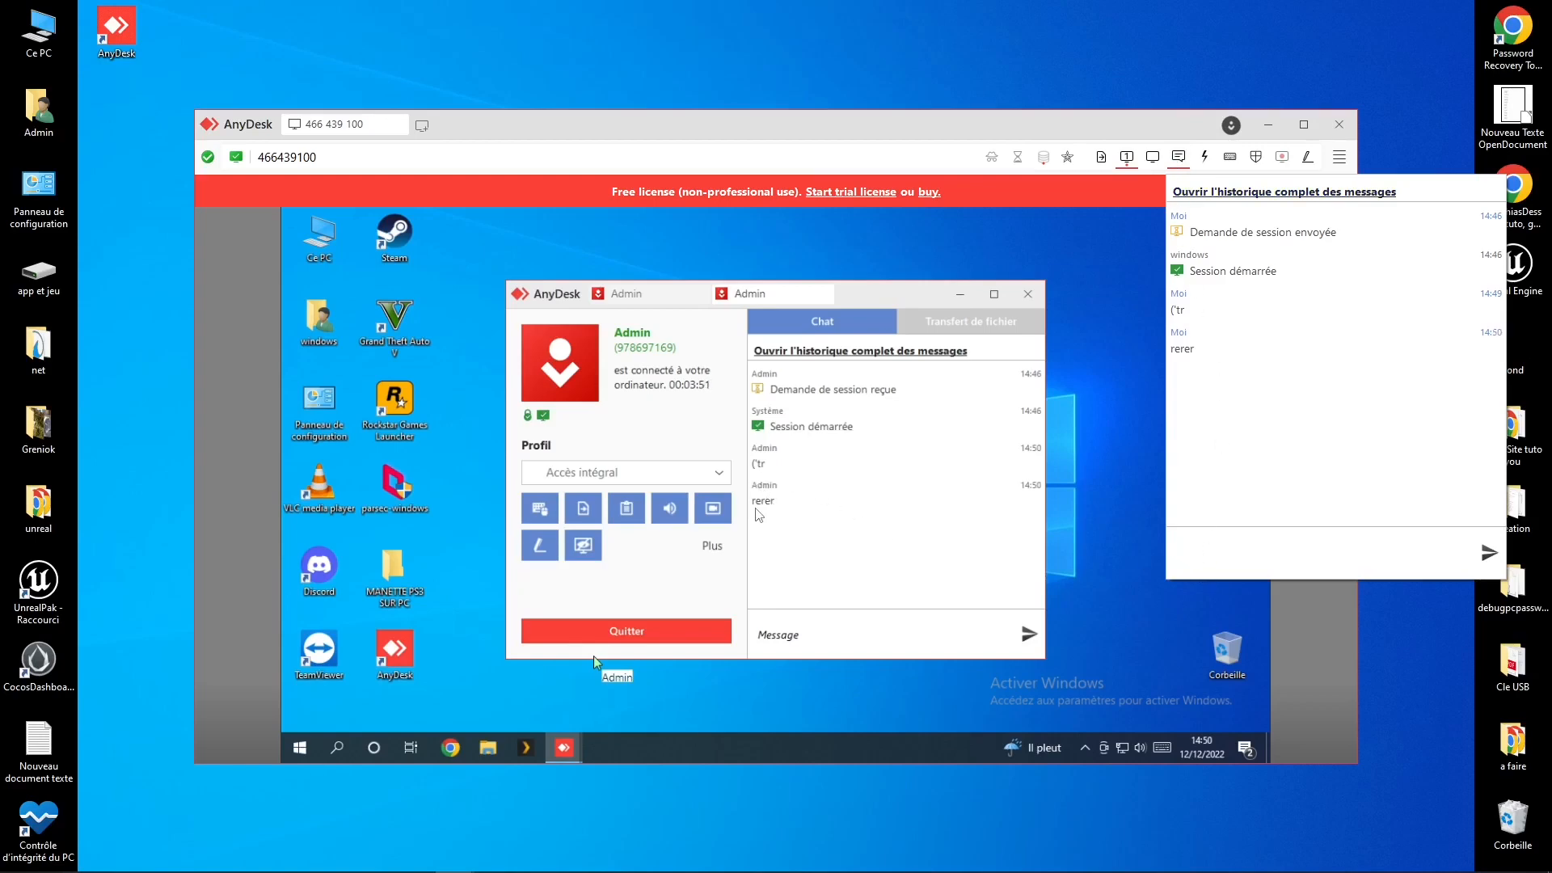
{"action": "left_click", "coordinate": [1187, 157]}
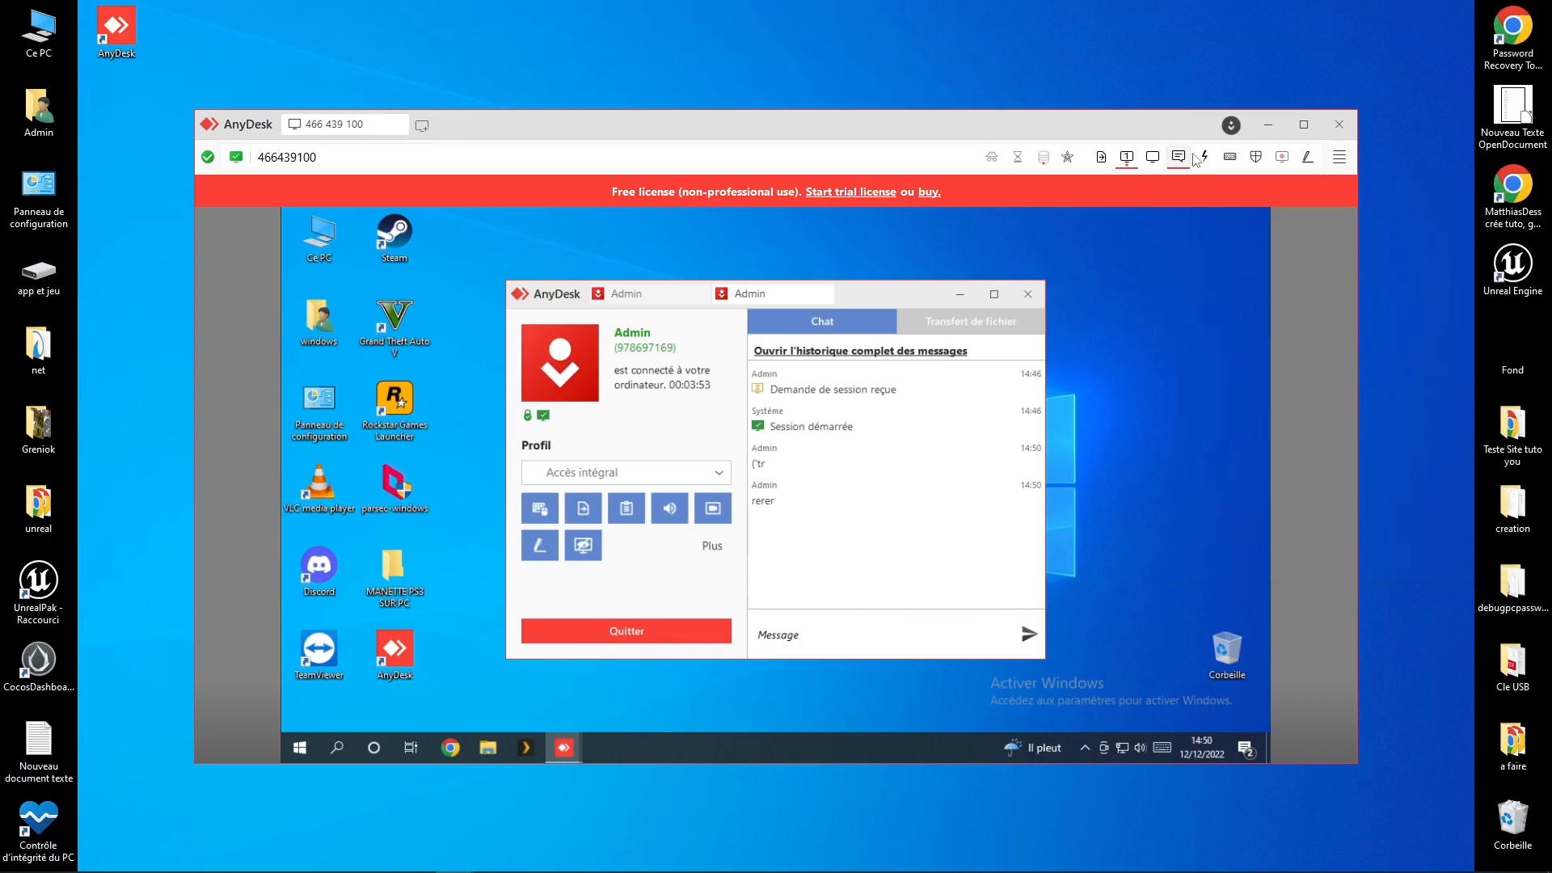
Step: Open the session's display settings, showing the Réduit view
{"action": "left_click", "coordinate": [1154, 163]}
{"action": "left_click", "coordinate": [1174, 165]}
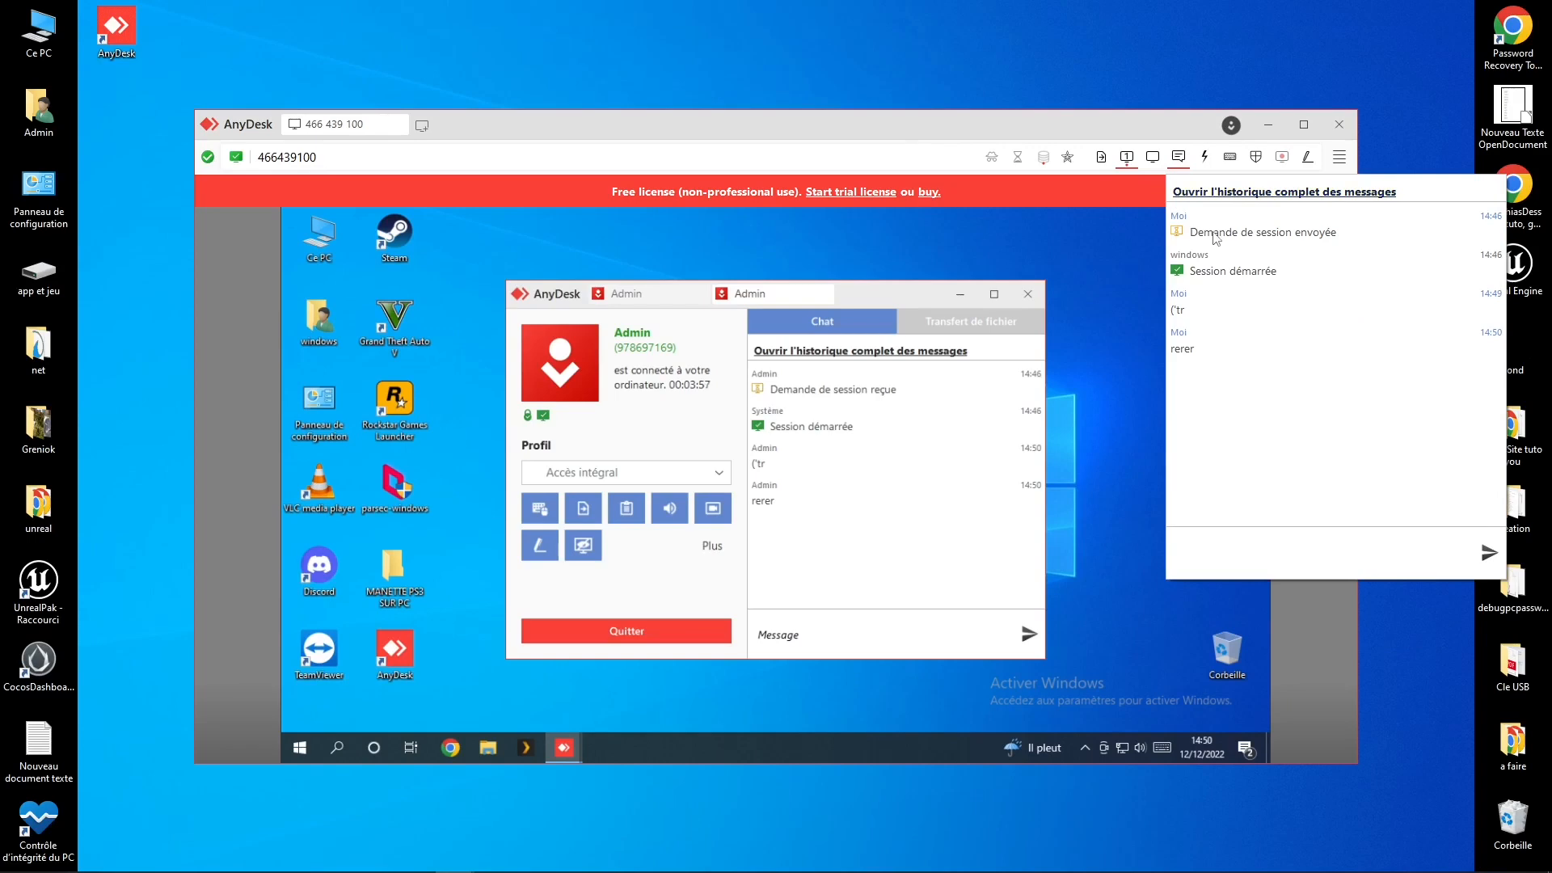
{"action": "left_click", "coordinate": [1153, 157]}
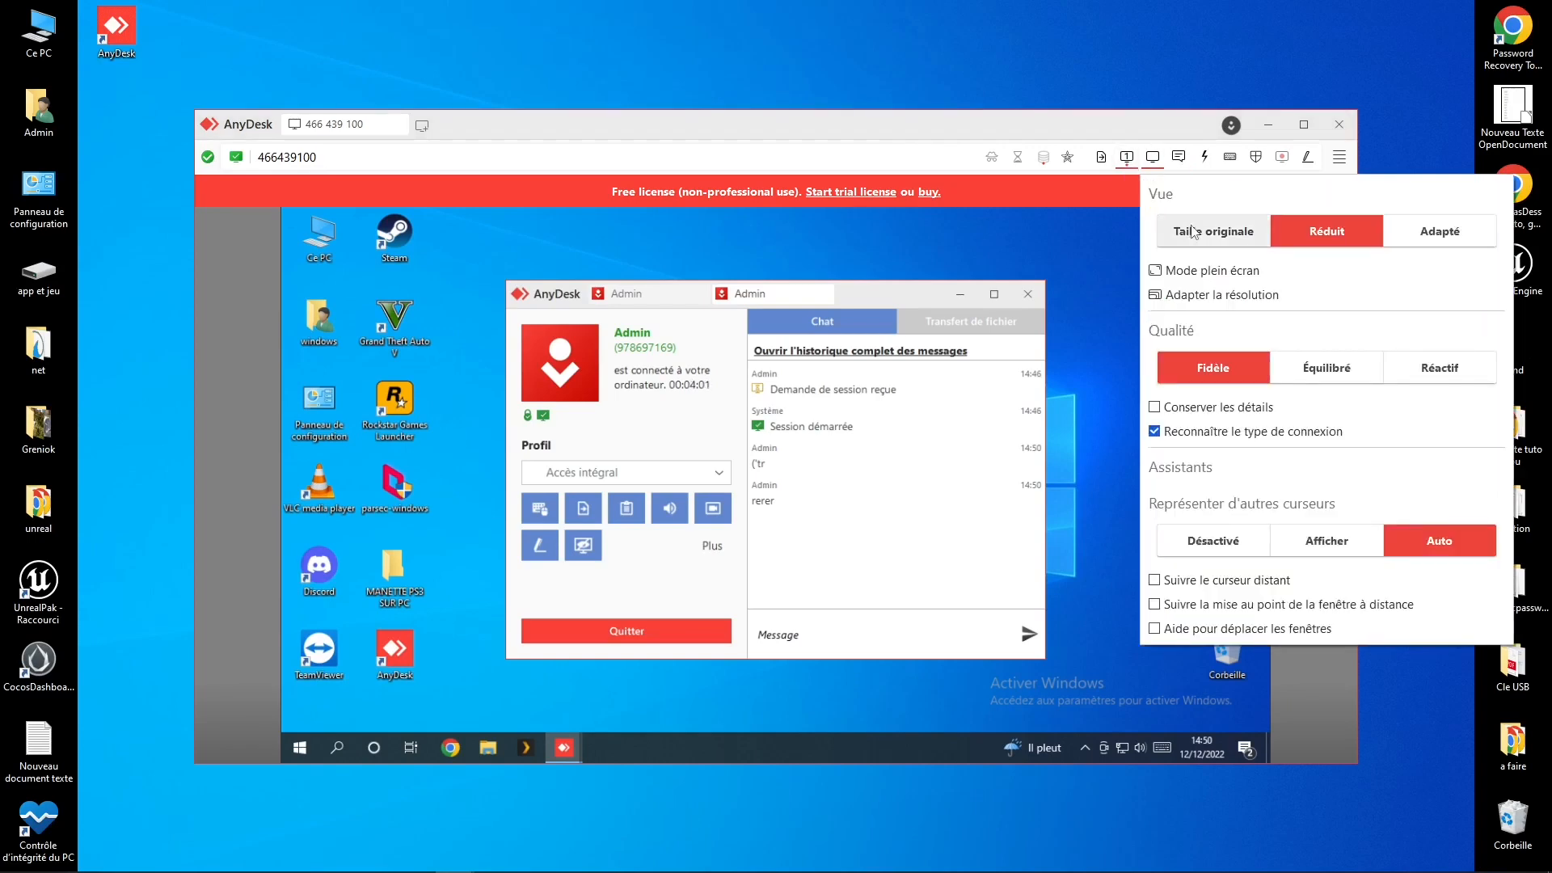
Step: Show the remote desktop at 'Taille originale'
{"action": "left_click", "coordinate": [1217, 235]}
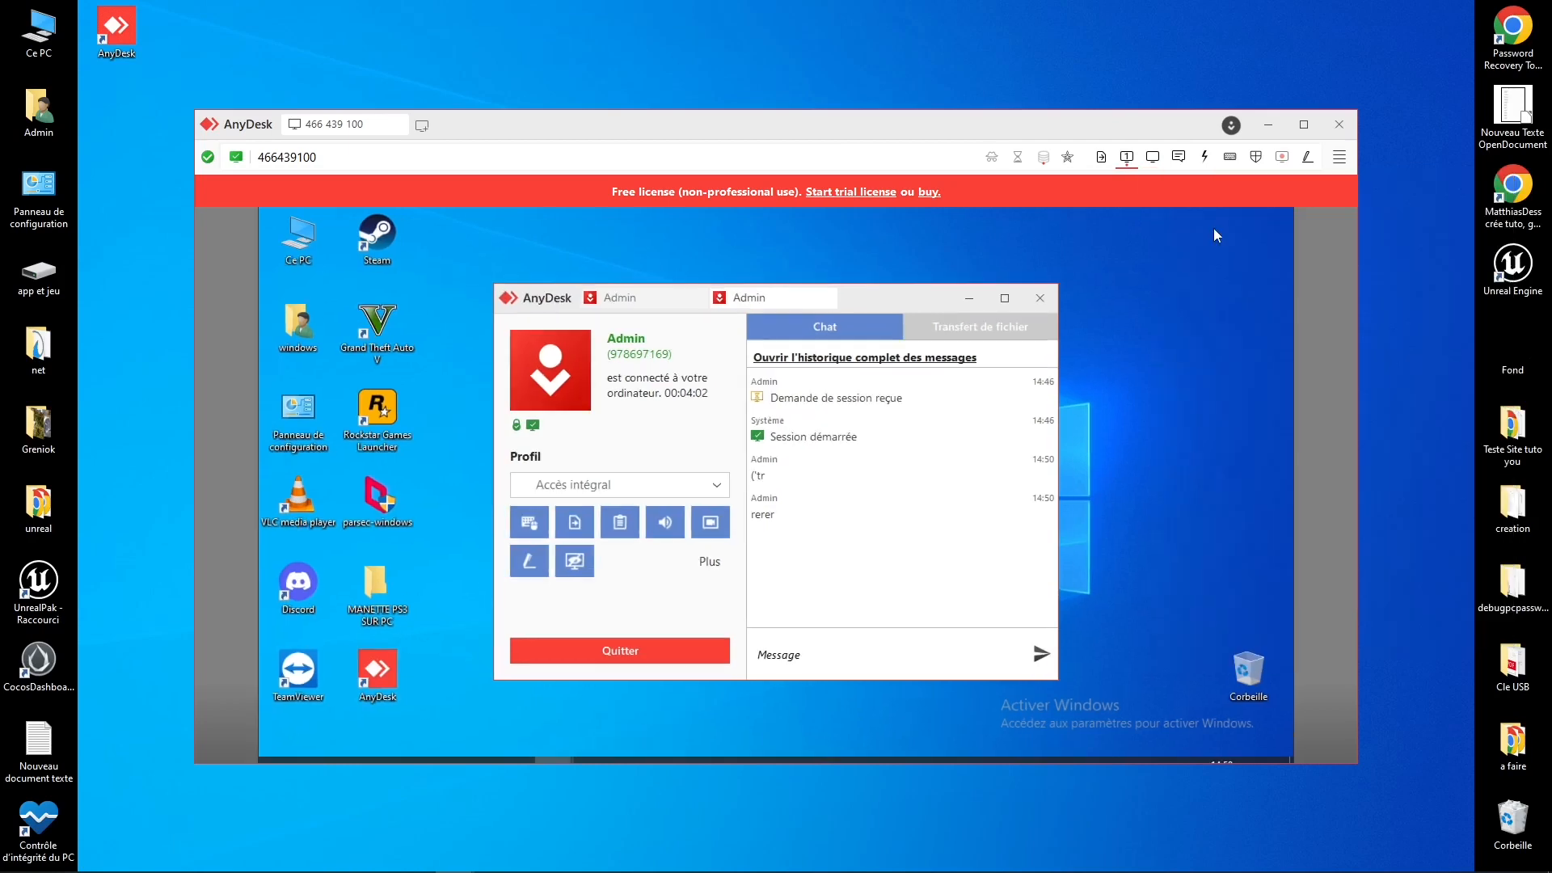
{"action": "left_click", "coordinate": [1153, 157]}
{"action": "left_click", "coordinate": [1178, 156]}
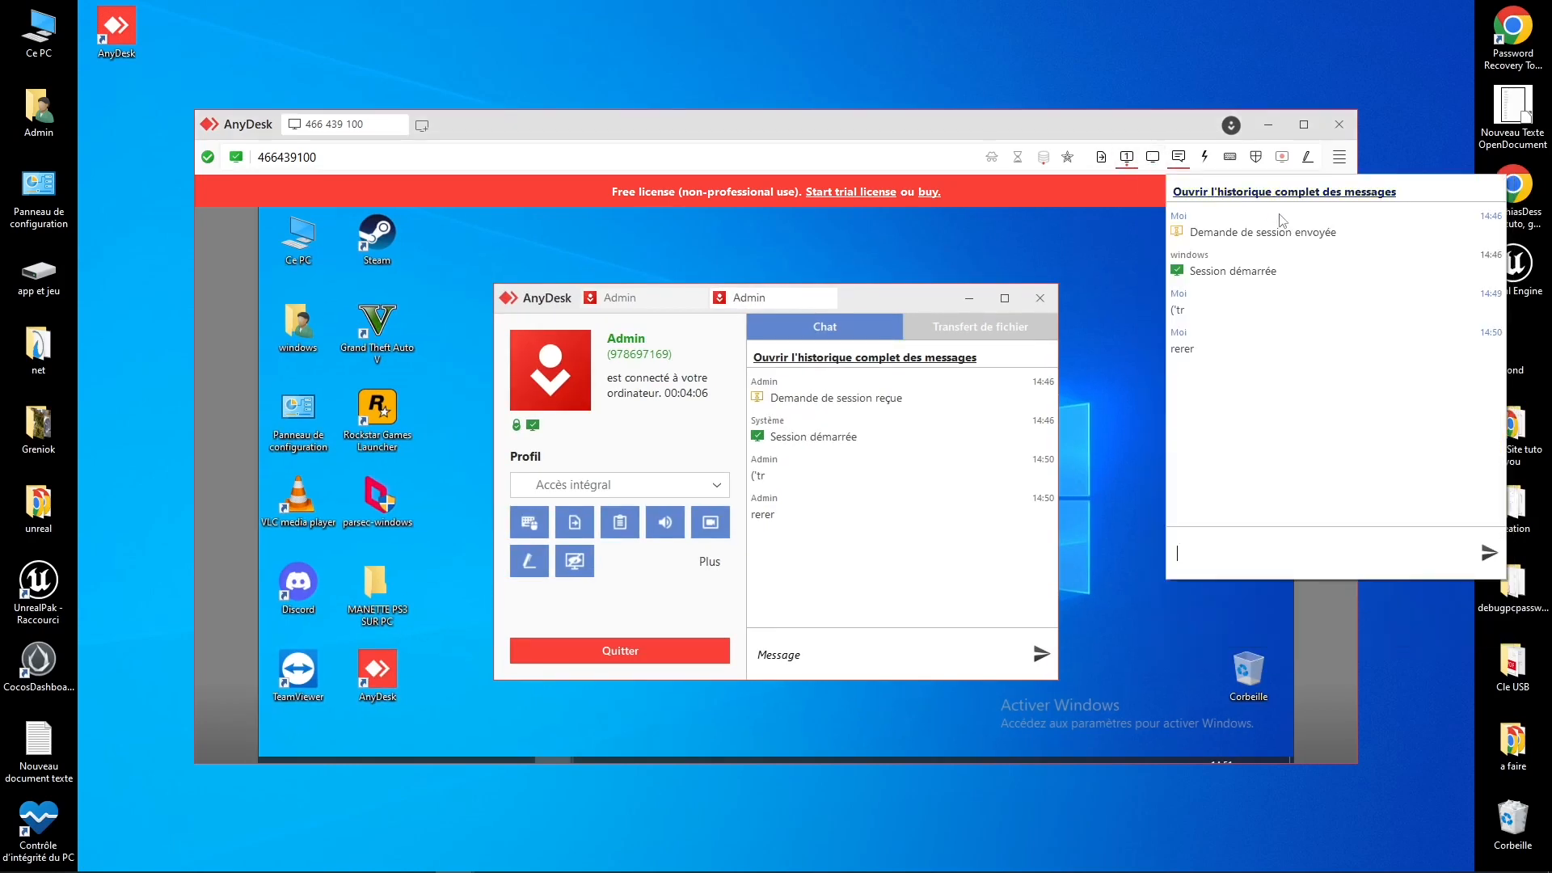
{"action": "left_click", "coordinate": [1153, 157]}
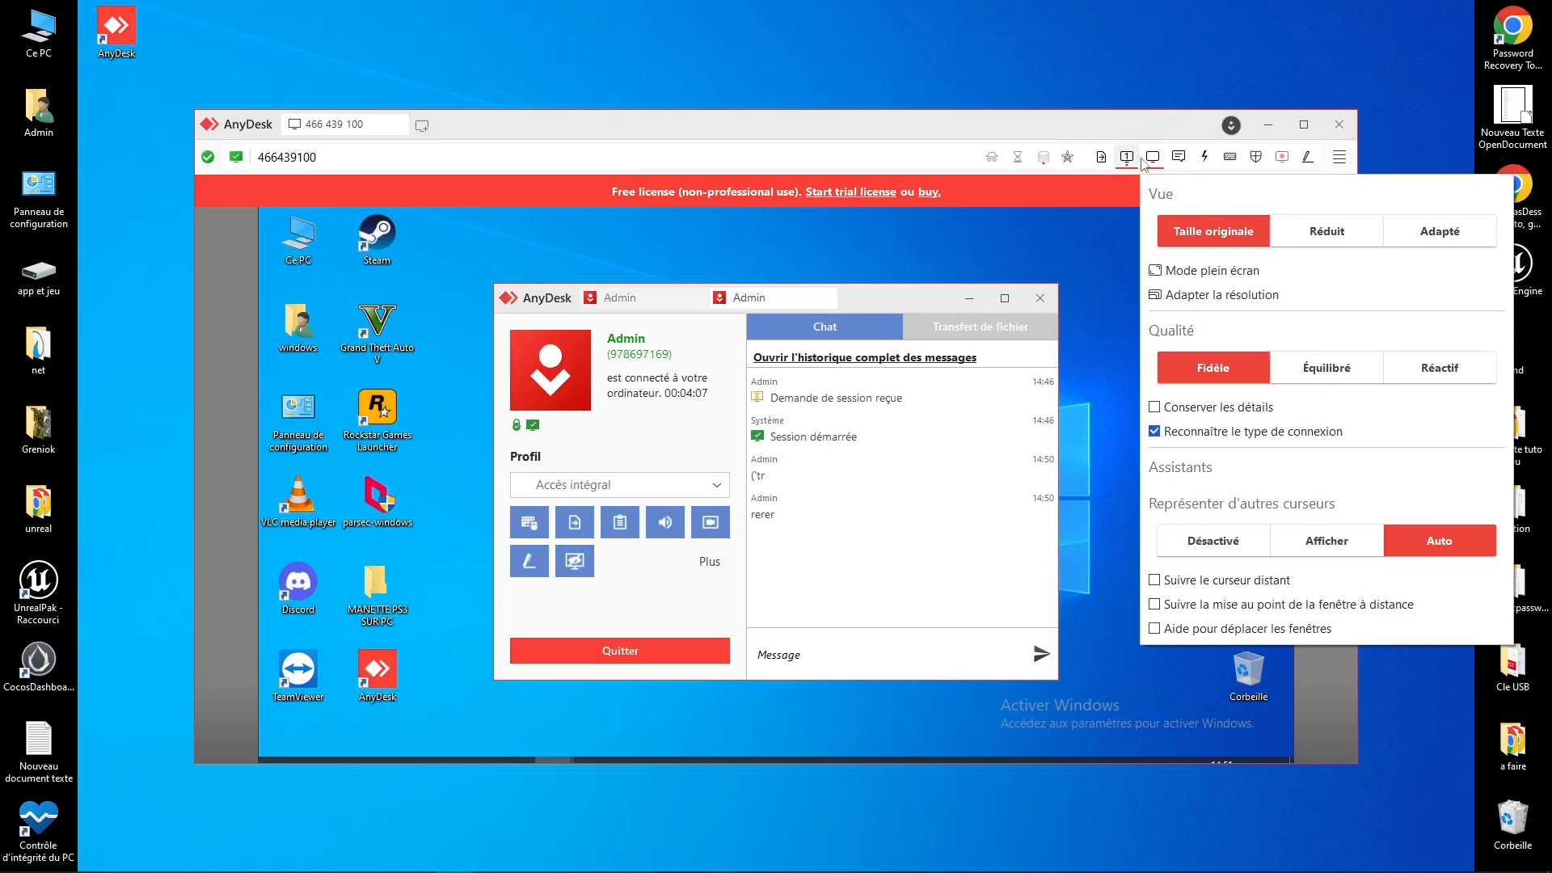
Step: Switch to 'Mode plein écran', return to a window, and choose 'Adapter la résolution'
{"action": "left_click", "coordinate": [1196, 272]}
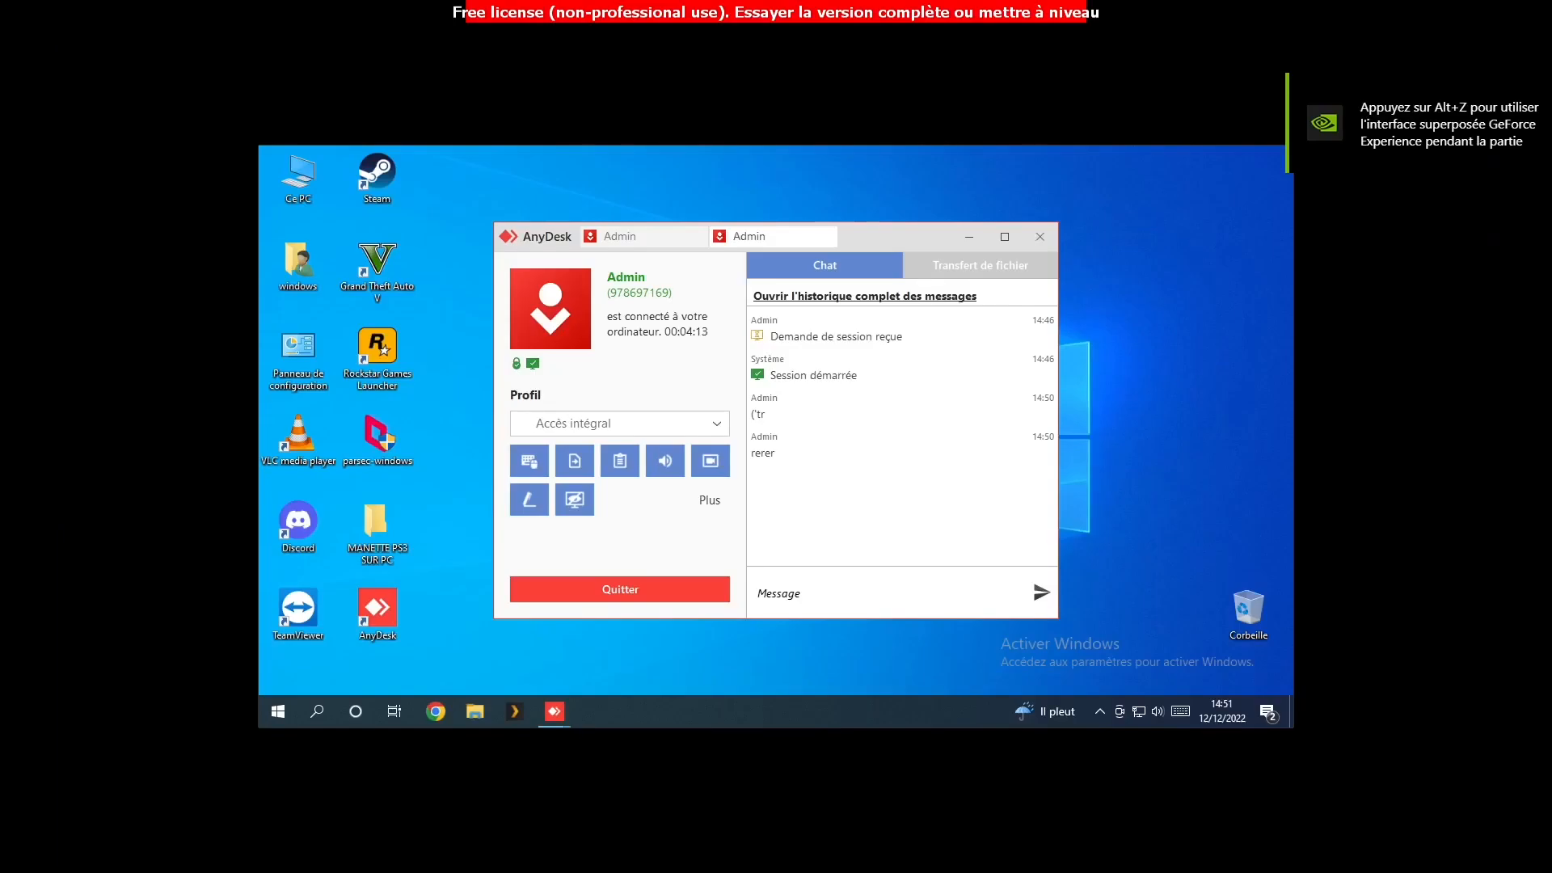
{"action": "mouse_move", "coordinate": [840, 8]}
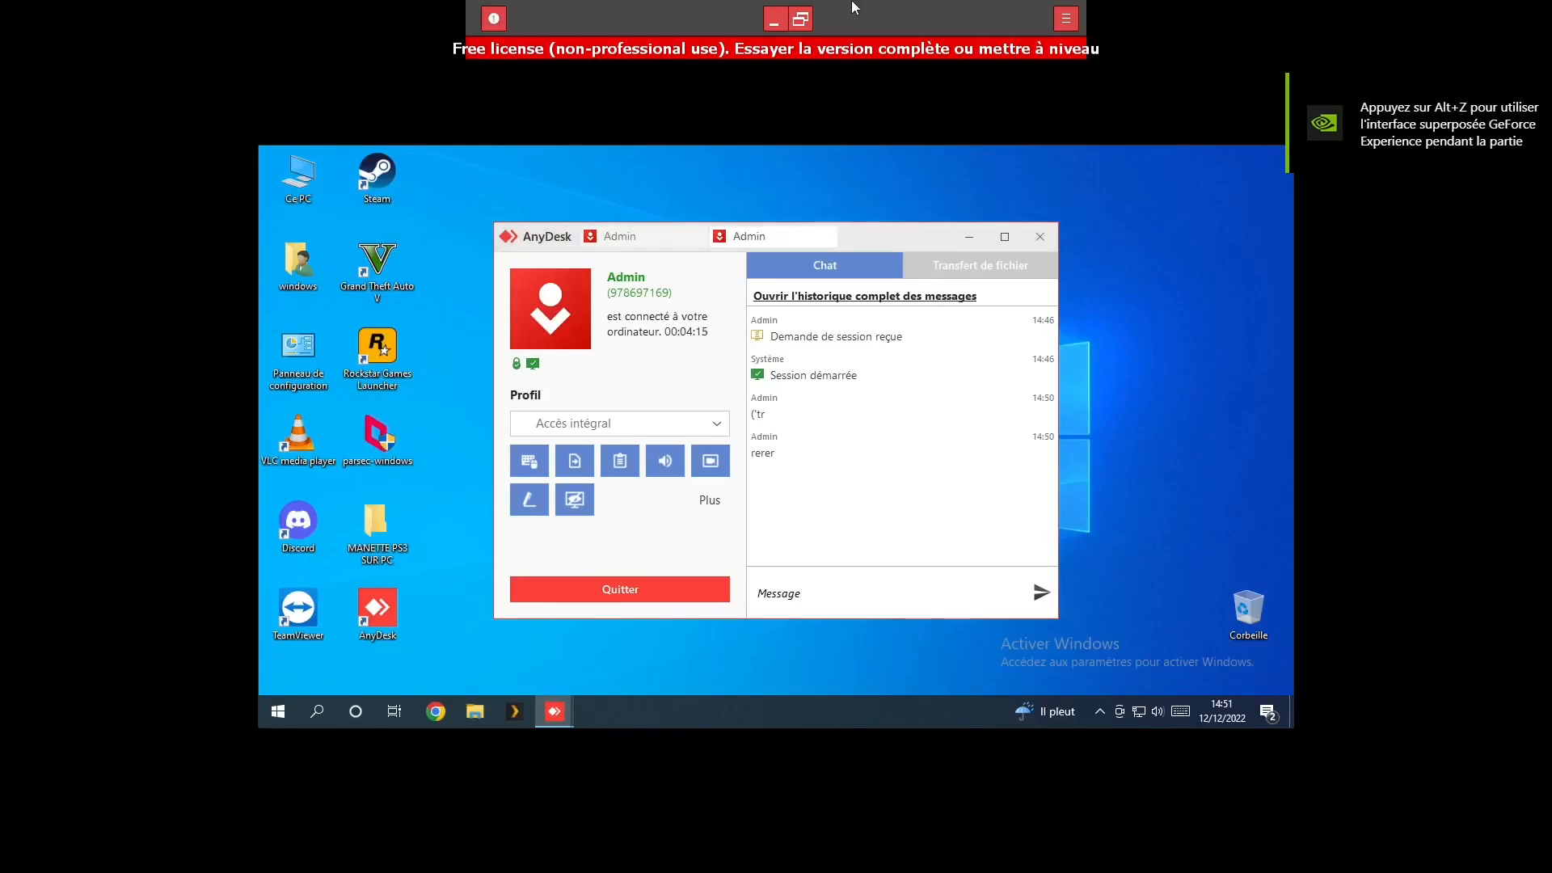
{"action": "left_click", "coordinate": [799, 22]}
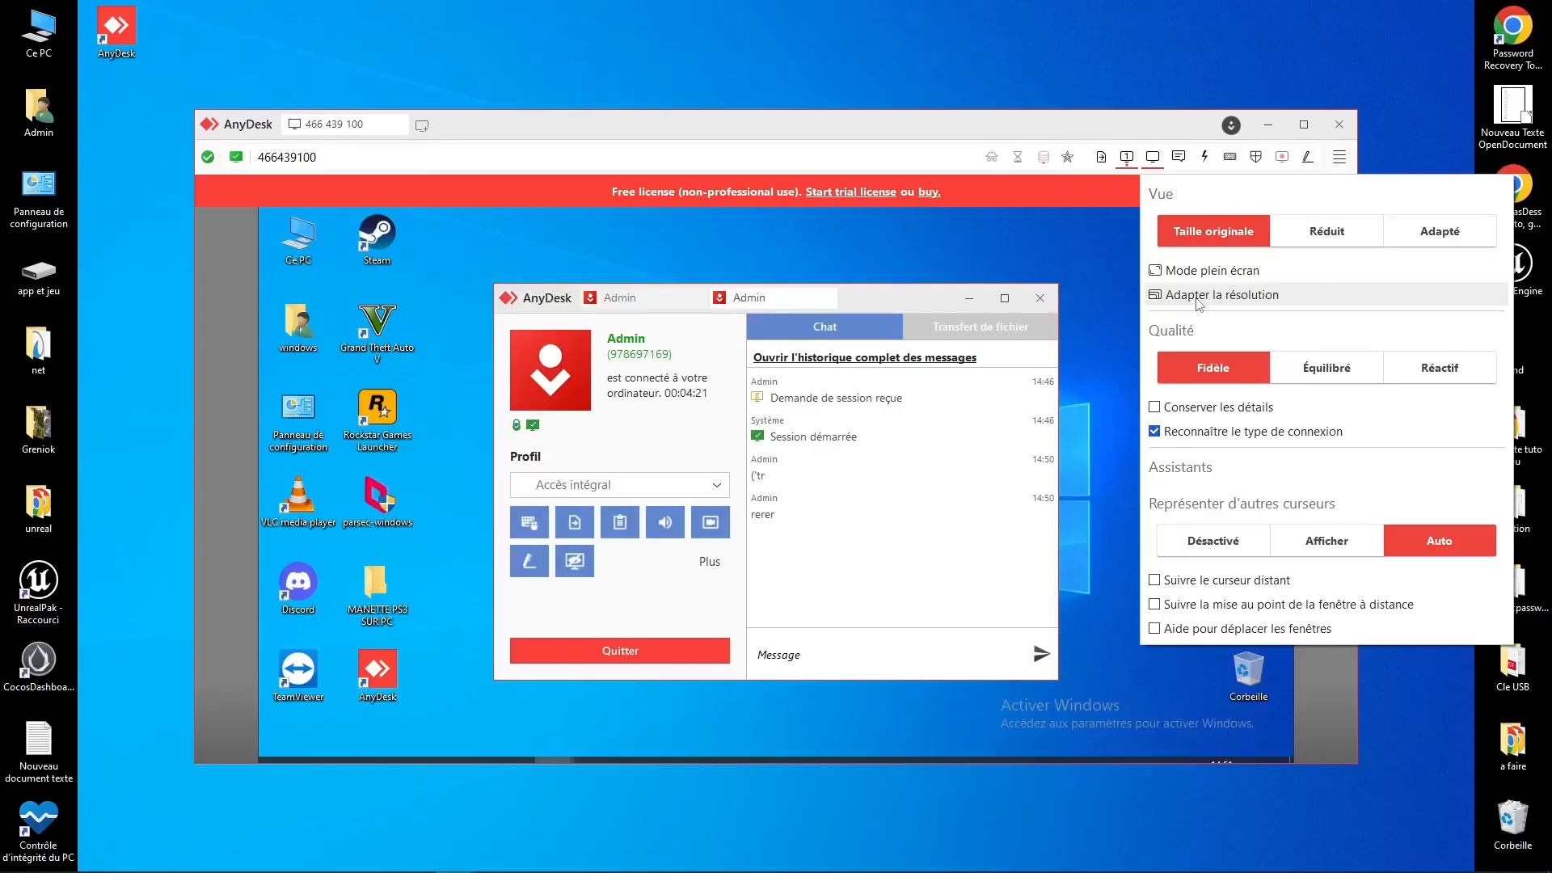
{"action": "left_click", "coordinate": [1199, 297]}
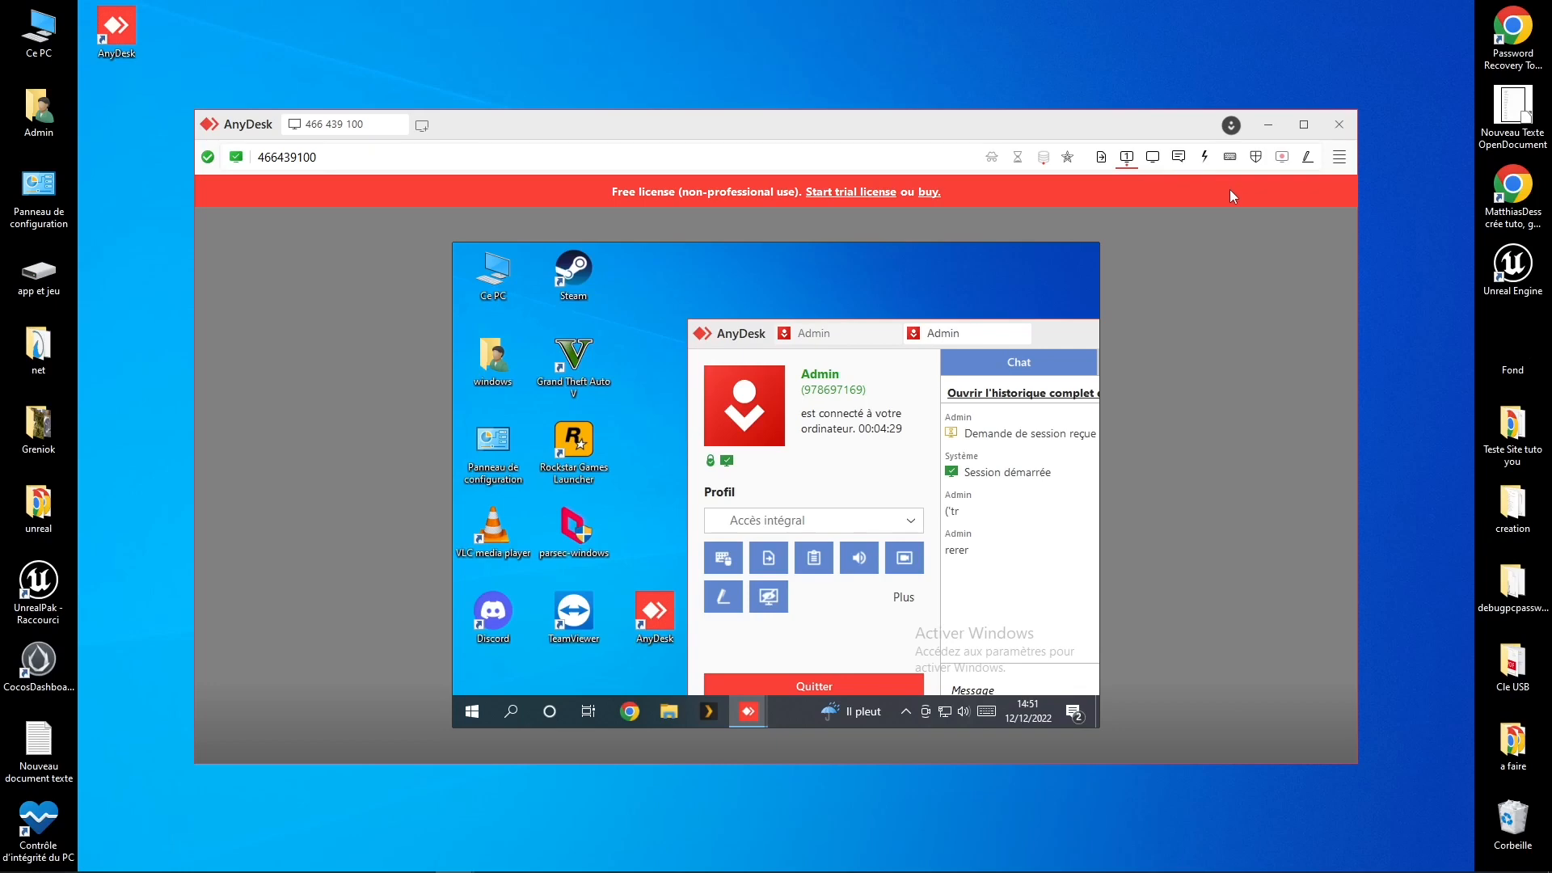
Step: Restore the remote's initial resolution and toggle 'Conserver les détails' on, then off again
{"action": "left_click", "coordinate": [1152, 156]}
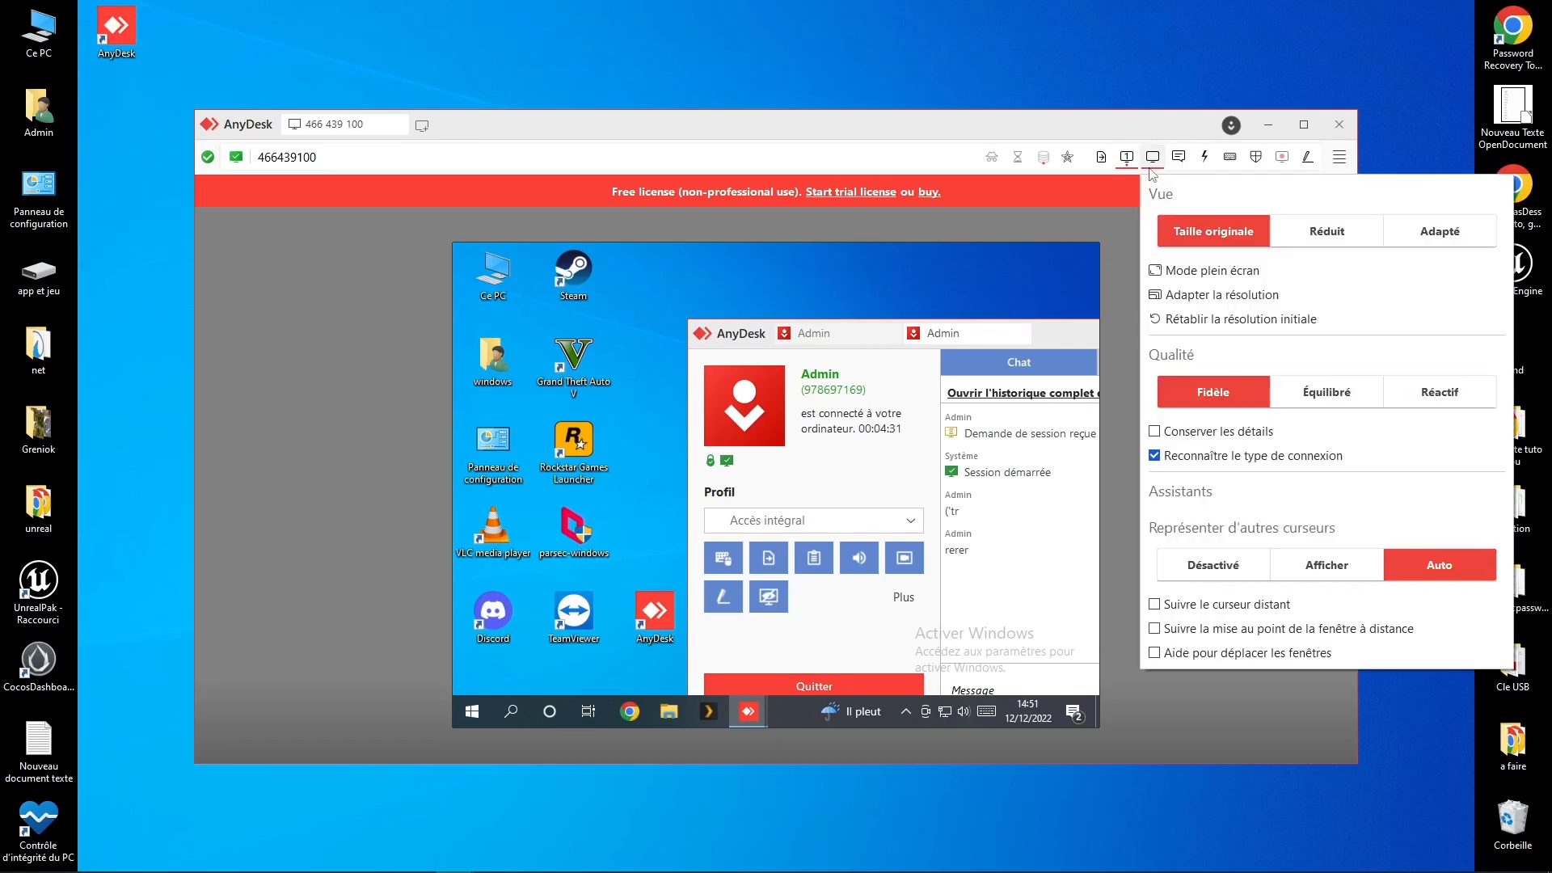
{"action": "left_click", "coordinate": [1201, 321]}
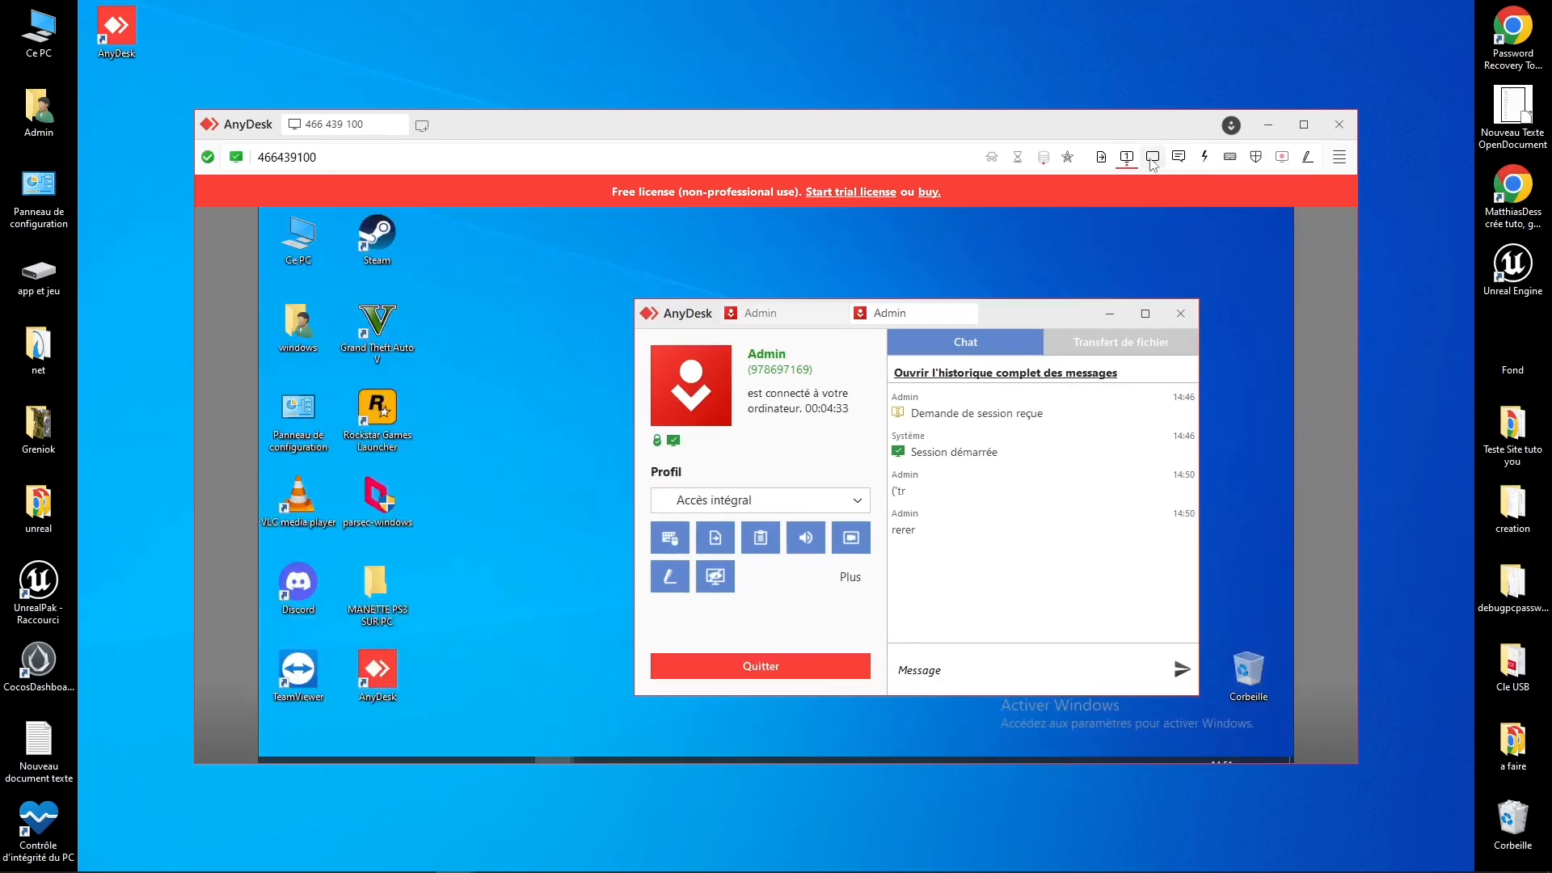
{"action": "left_click", "coordinate": [1152, 158]}
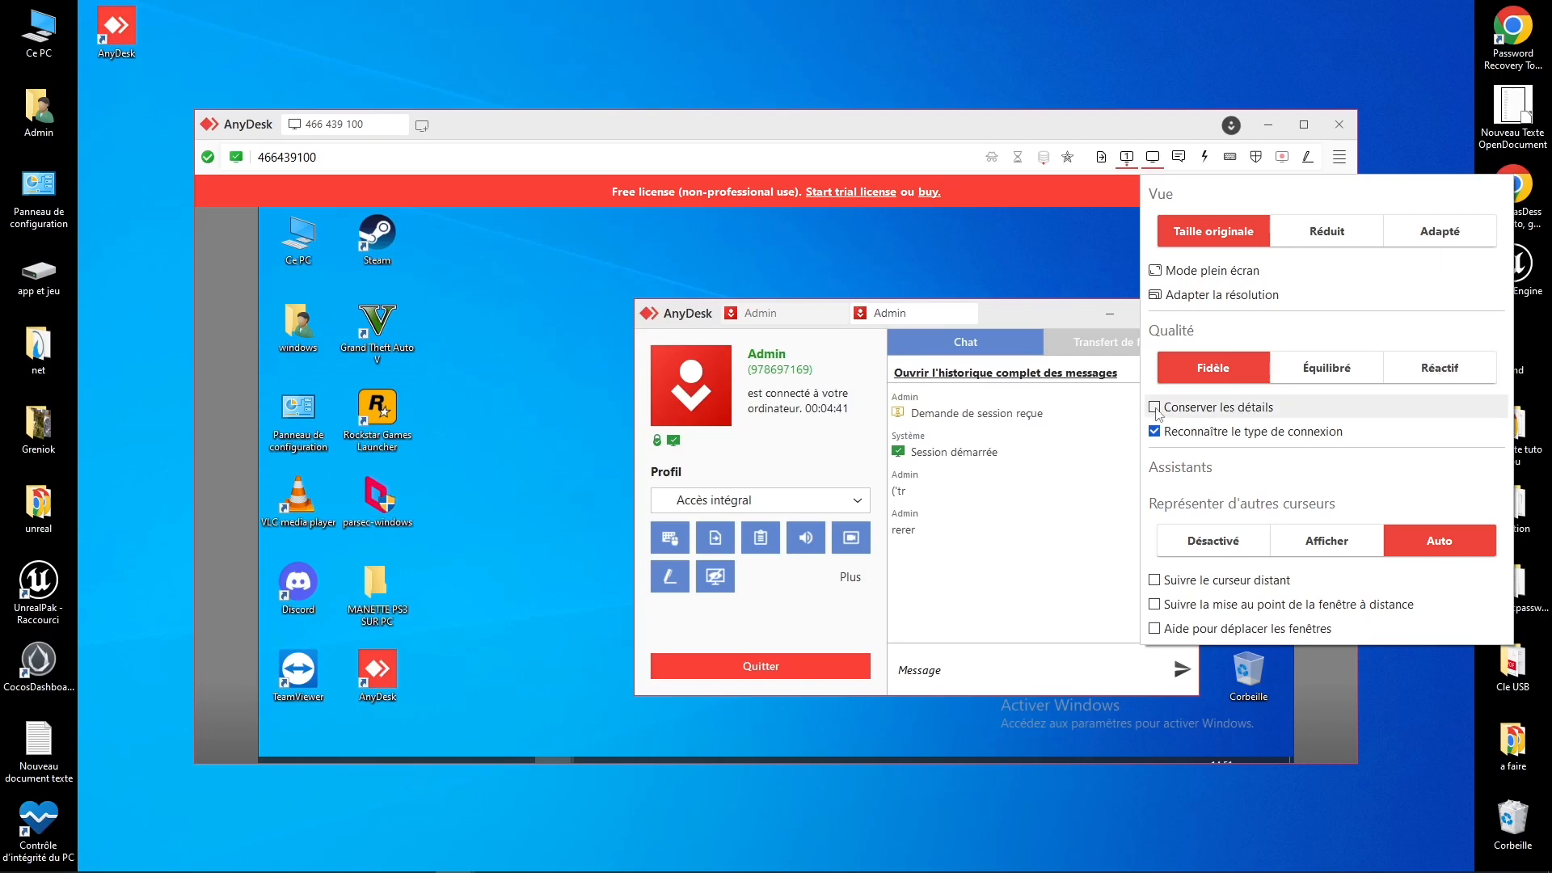
{"action": "left_click", "coordinate": [1154, 230]}
{"action": "left_click", "coordinate": [1153, 157]}
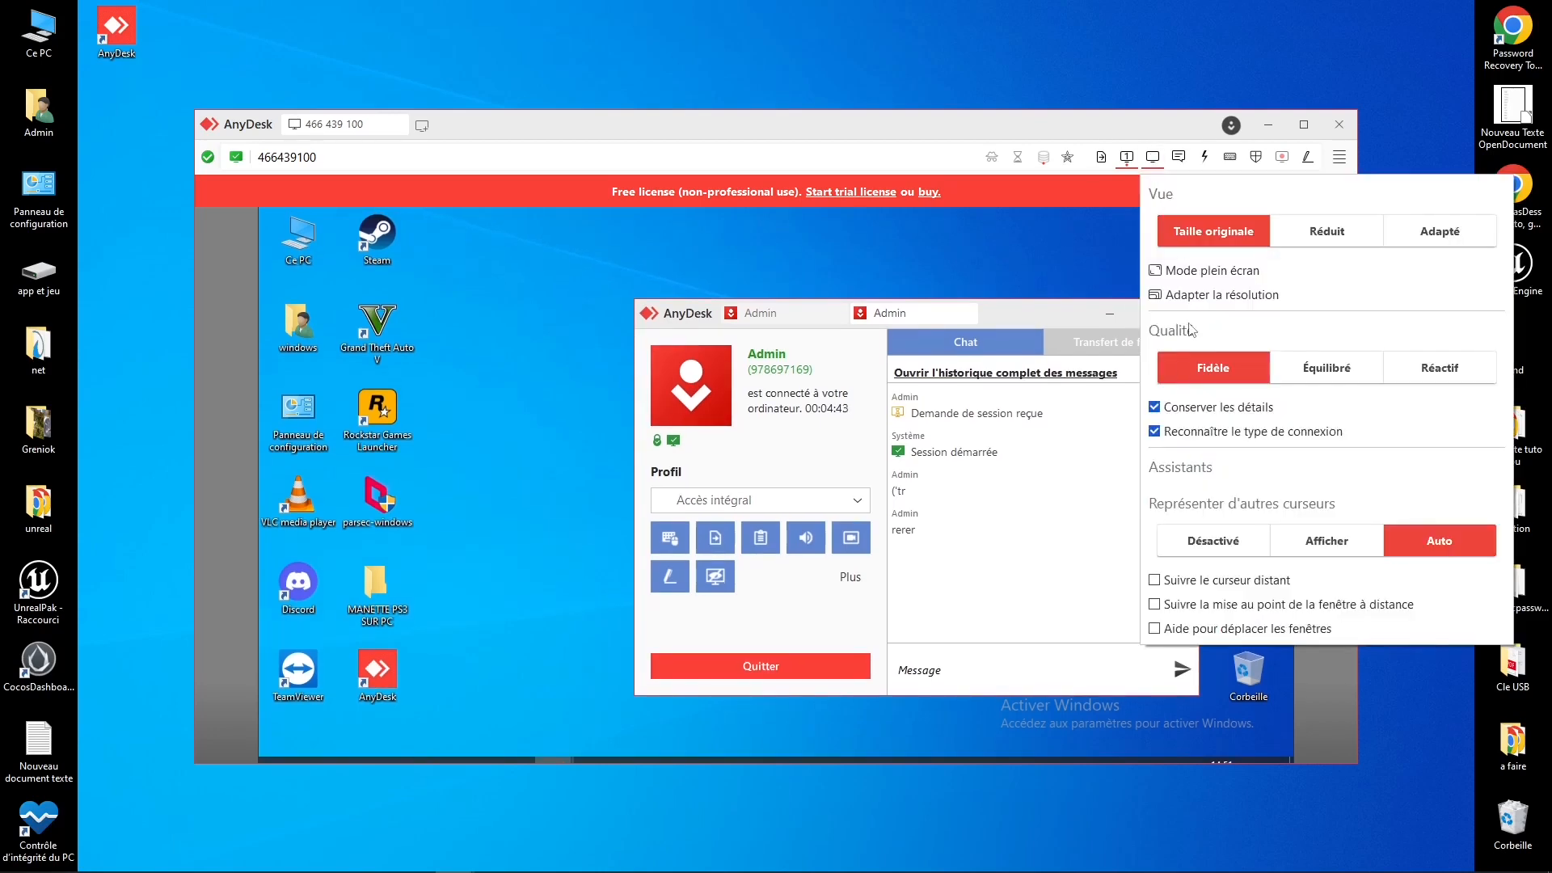
{"action": "left_click", "coordinate": [1169, 418]}
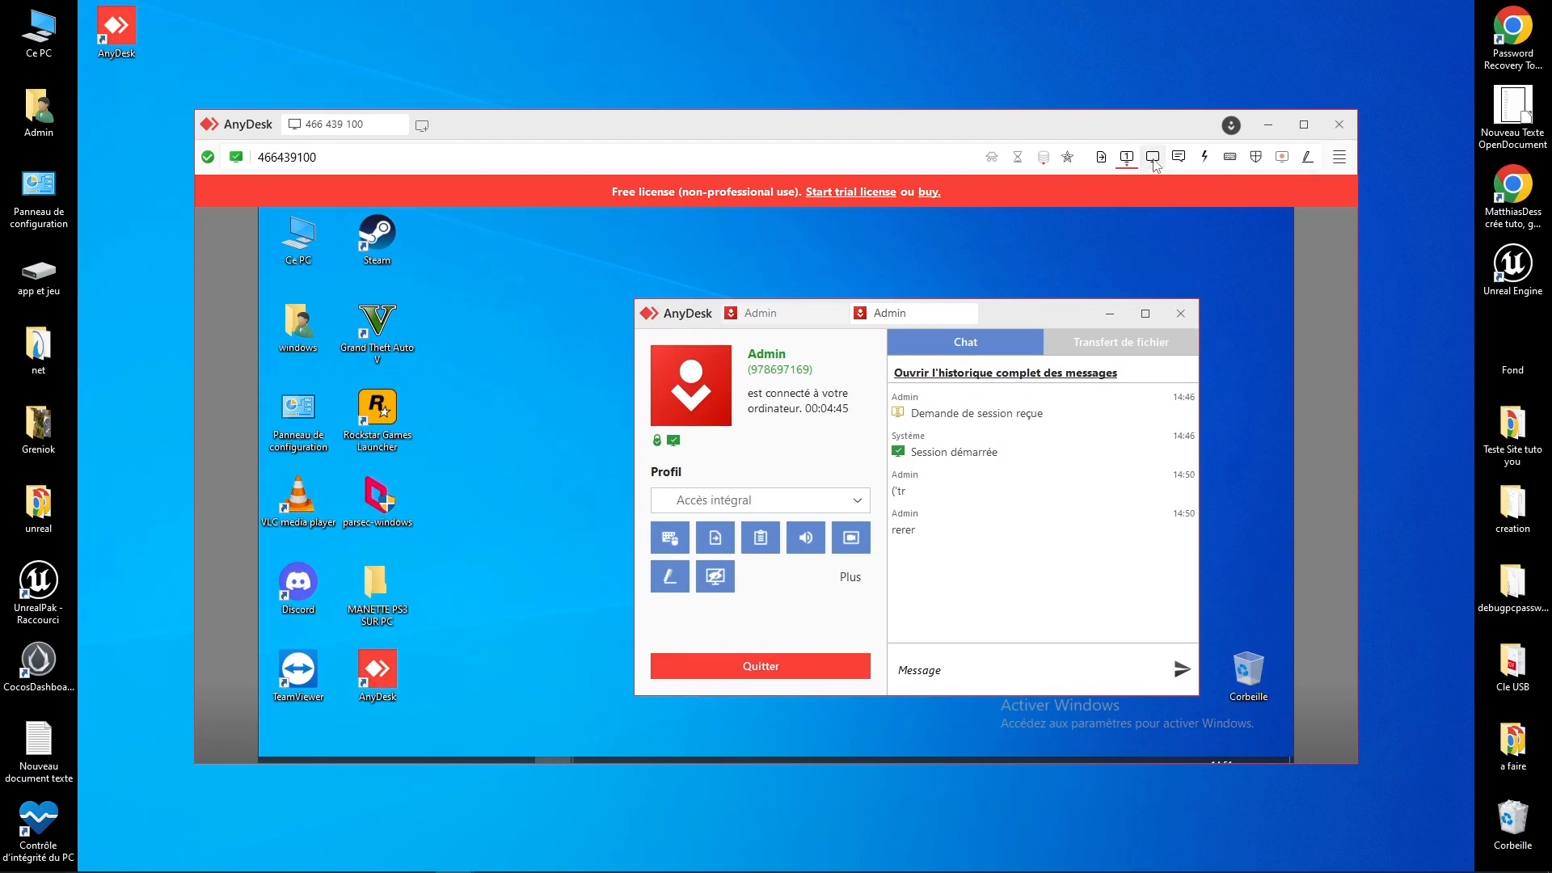
Step: Close the display menu and open file transfer showing local and remote Documents folders
{"action": "left_click", "coordinate": [1152, 157]}
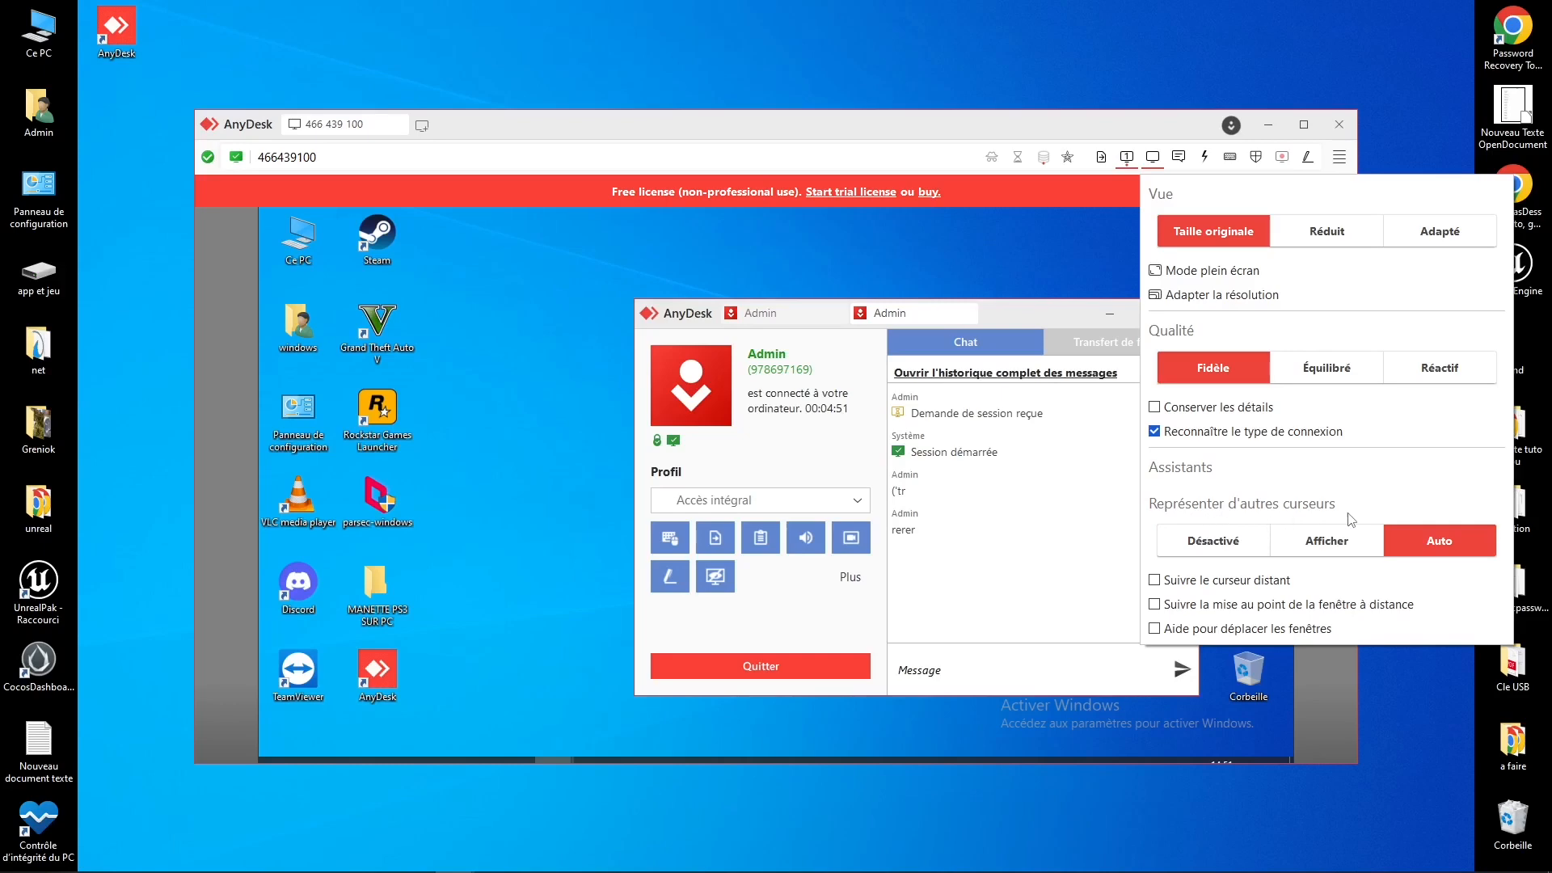
{"action": "left_click", "coordinate": [504, 406]}
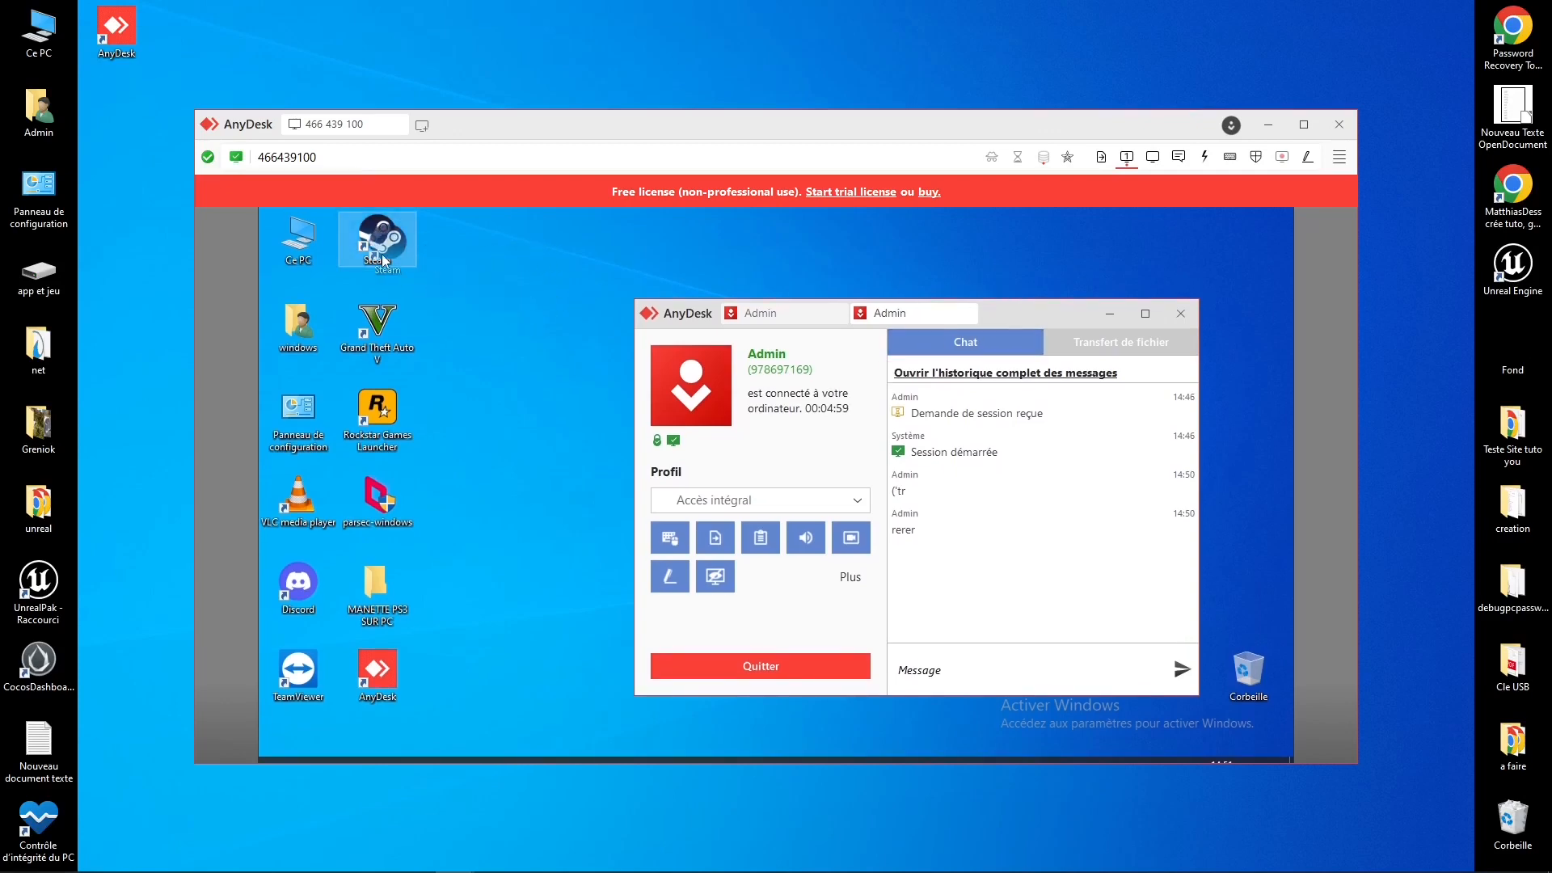
{"action": "left_click_drag", "start_coordinate": [382, 255], "coordinate": [387, 259]}
{"action": "left_click", "coordinate": [439, 269]}
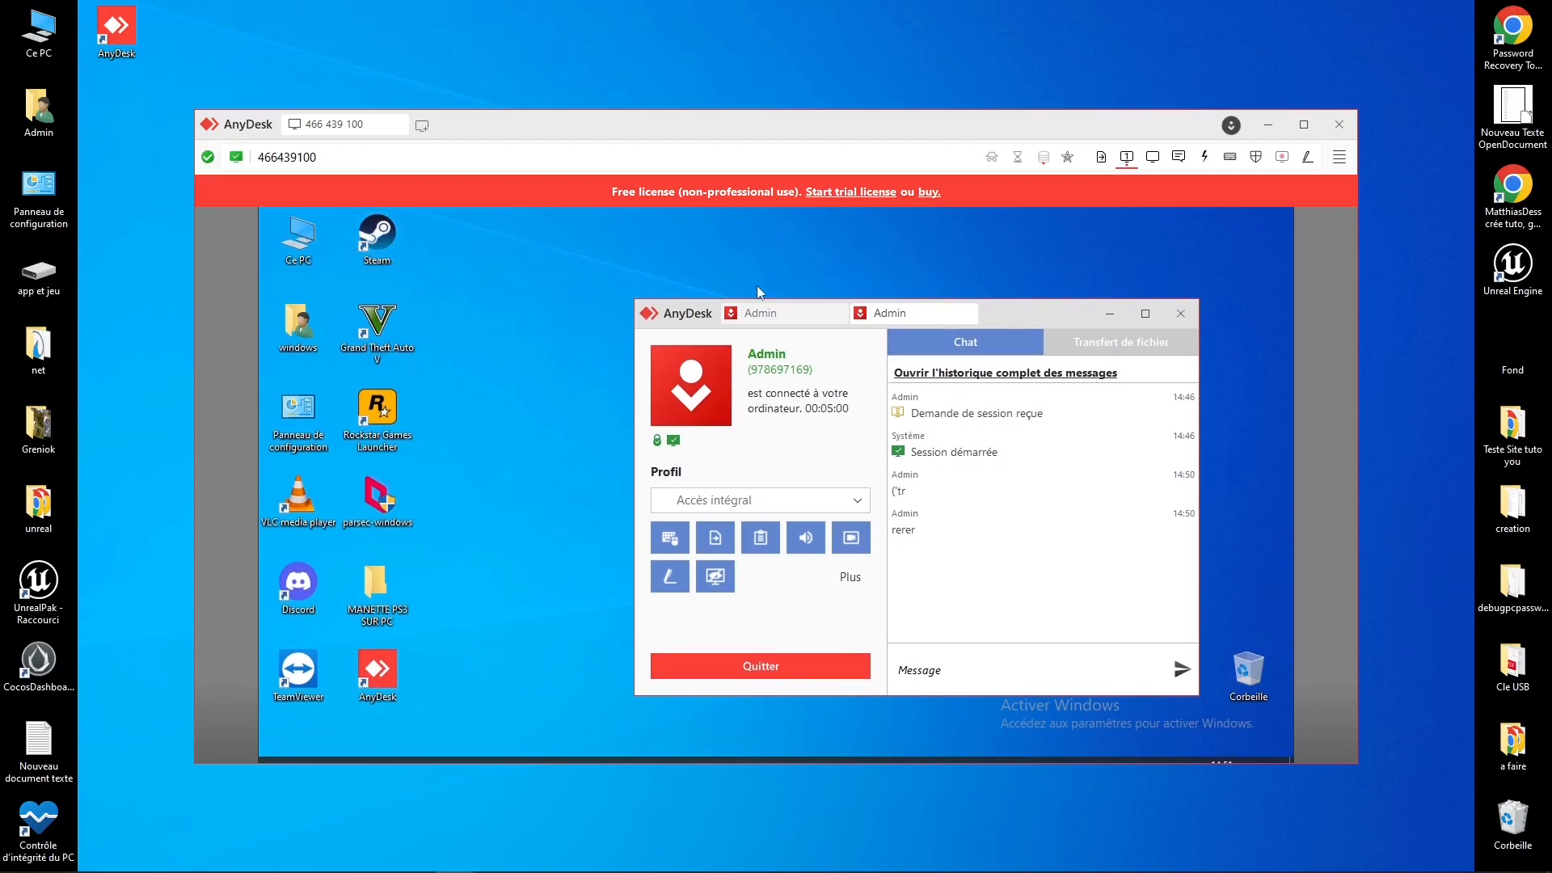
{"action": "left_click", "coordinate": [1153, 166]}
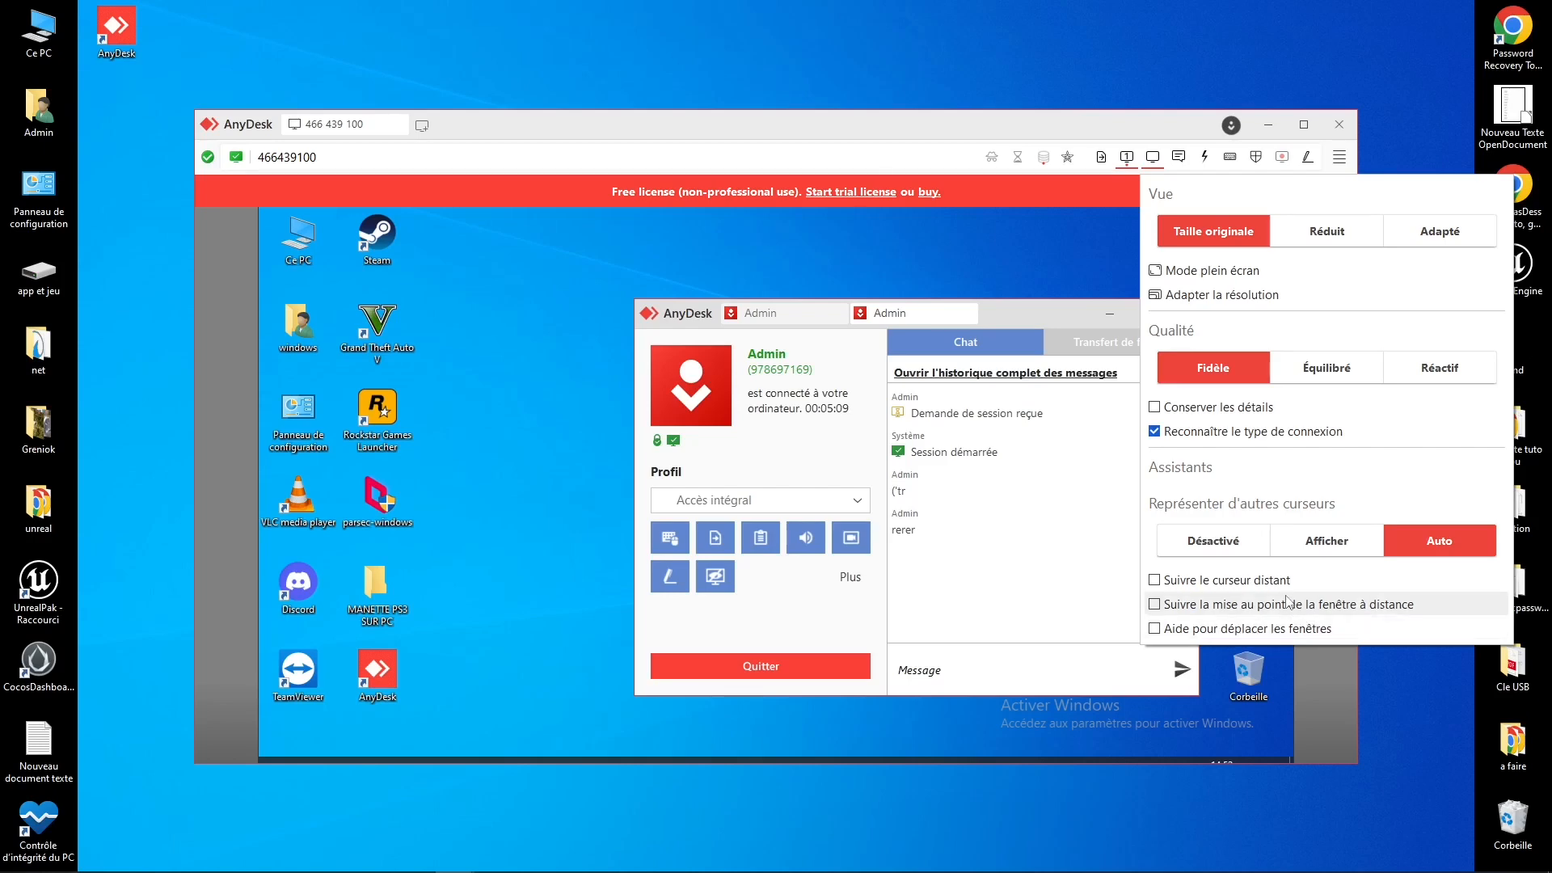
{"action": "left_click", "coordinate": [1127, 156]}
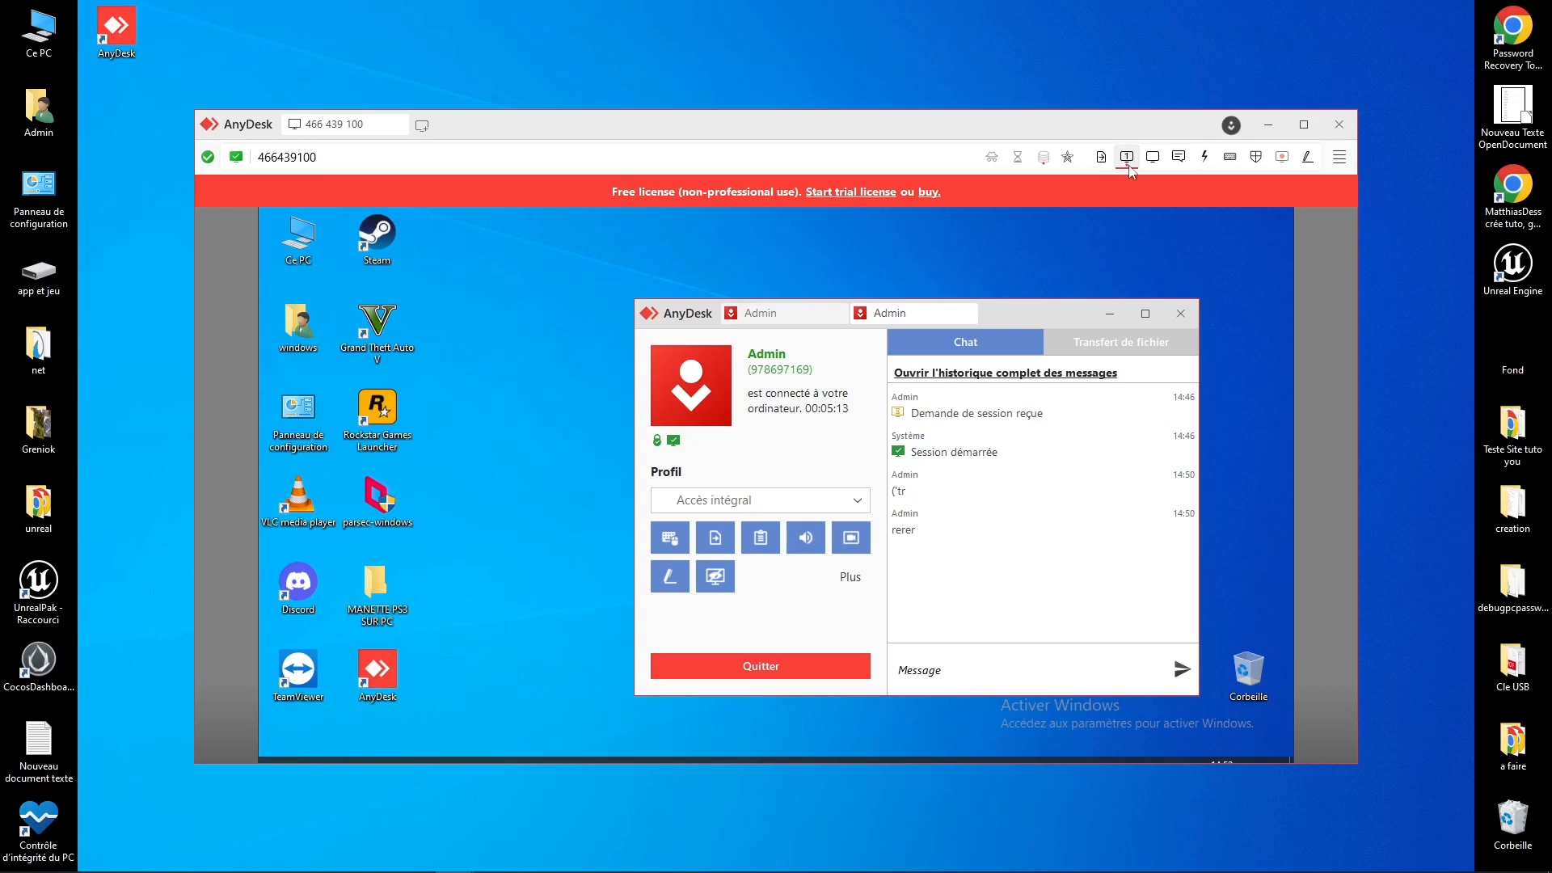
{"action": "left_click", "coordinate": [1101, 156]}
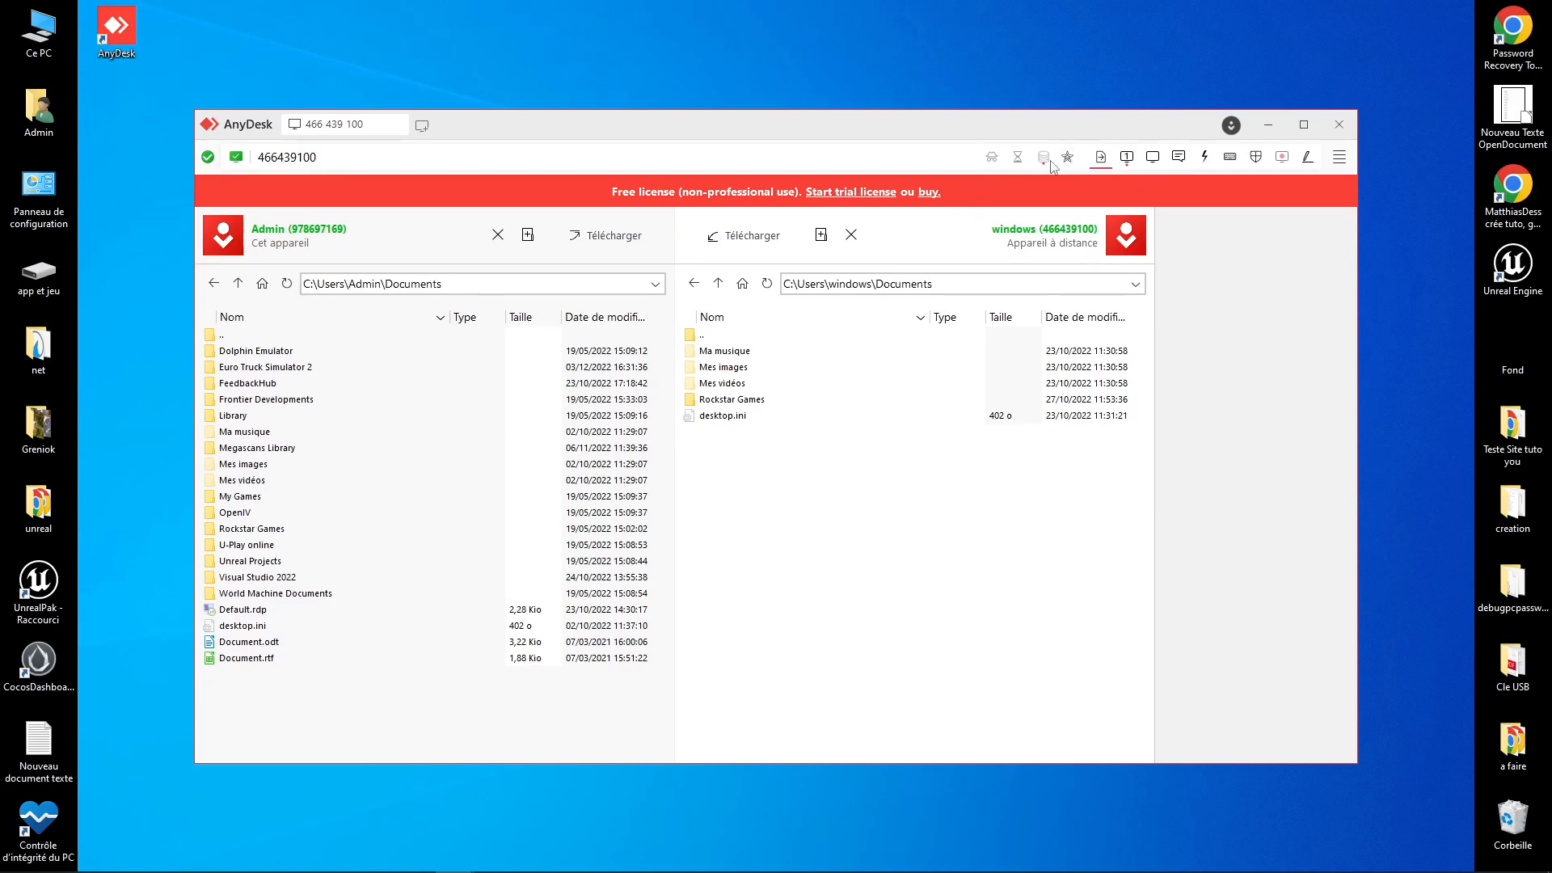
{"action": "left_click", "coordinate": [993, 159]}
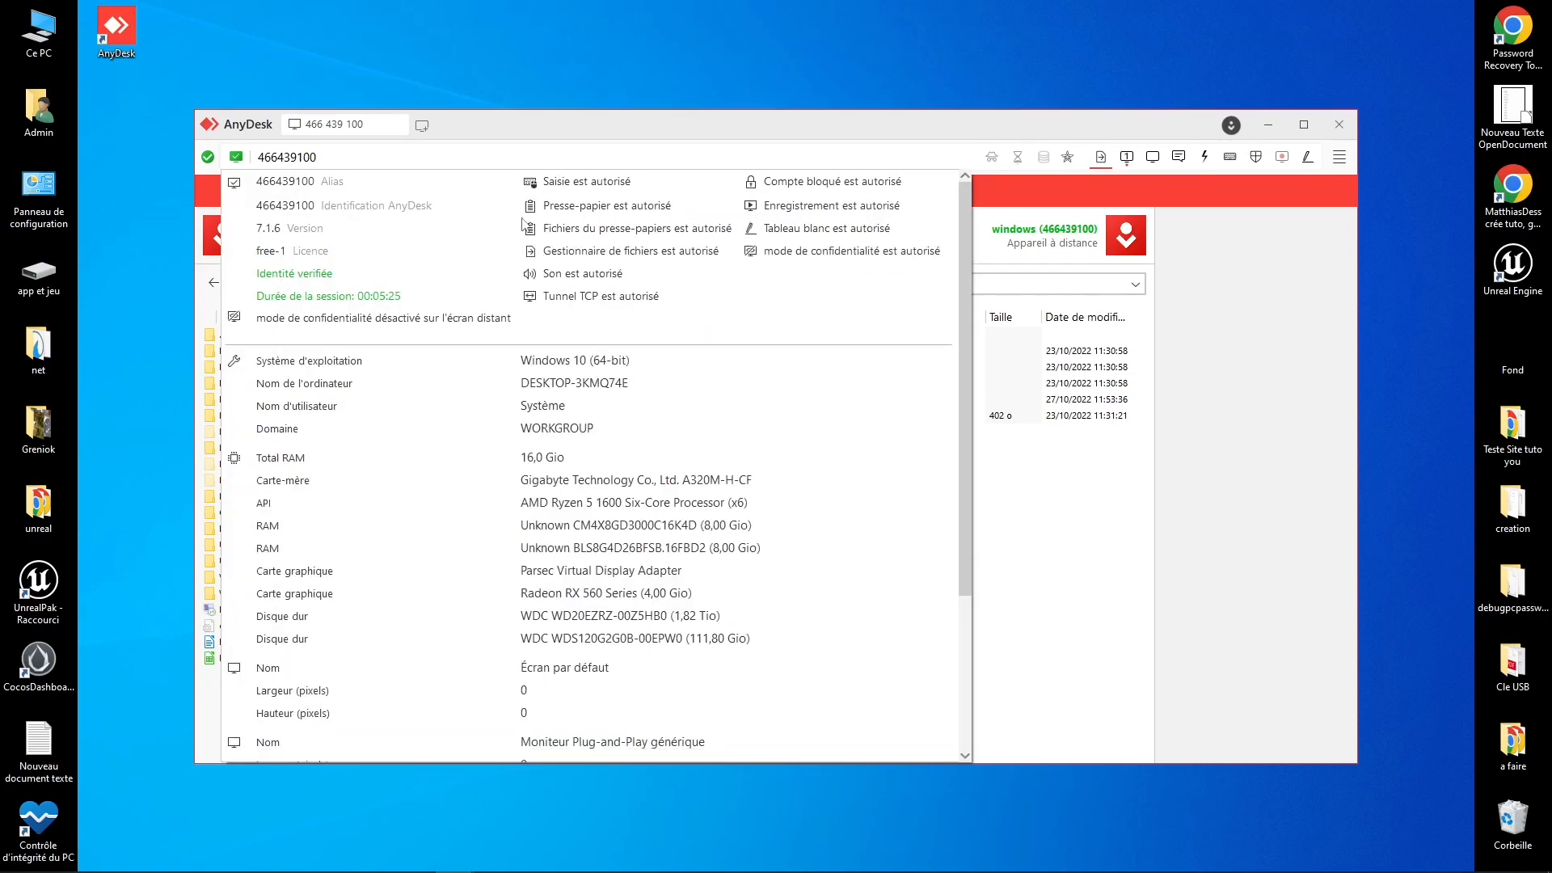
{"action": "scroll", "coordinate": [277, 253], "scroll_direction": "down", "scroll_amount": 3}
{"action": "left_click", "coordinate": [1109, 225]}
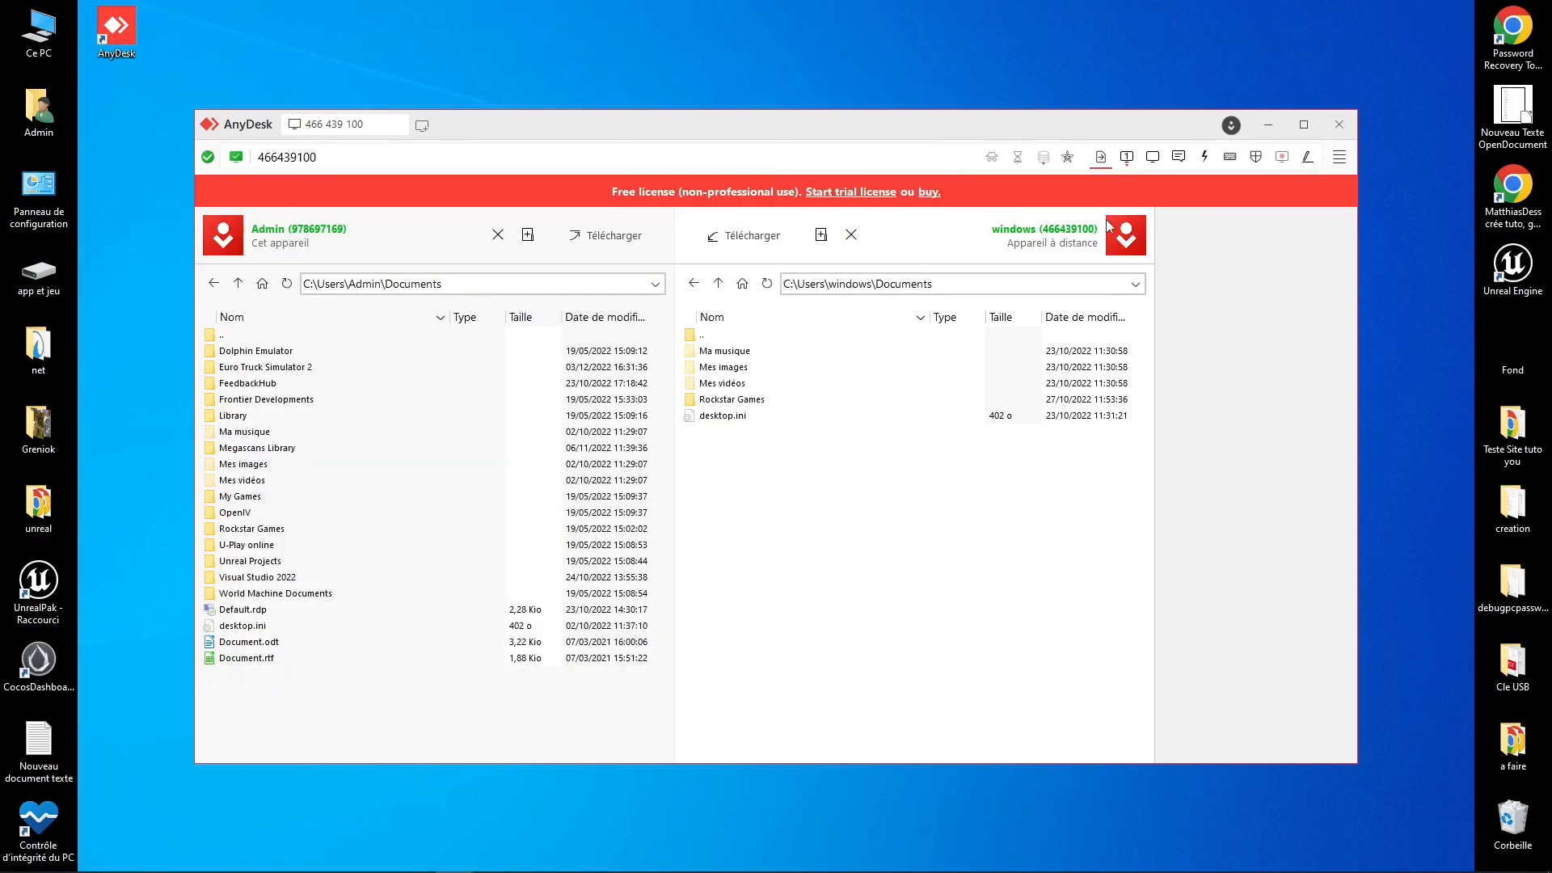
{"action": "left_click", "coordinate": [1256, 157]}
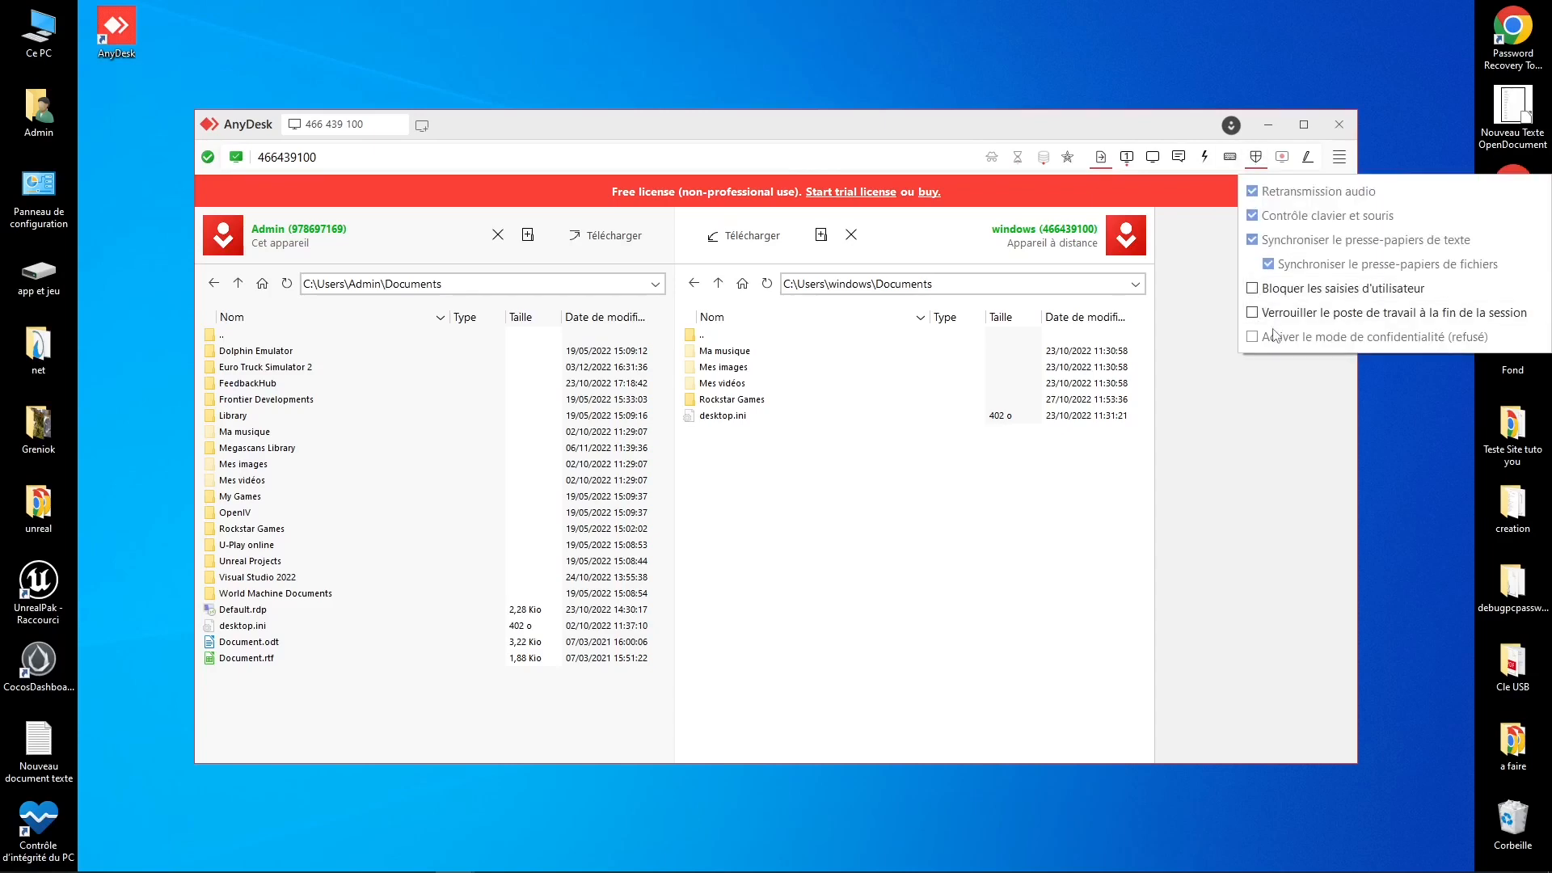
{"action": "left_click", "coordinate": [1144, 426]}
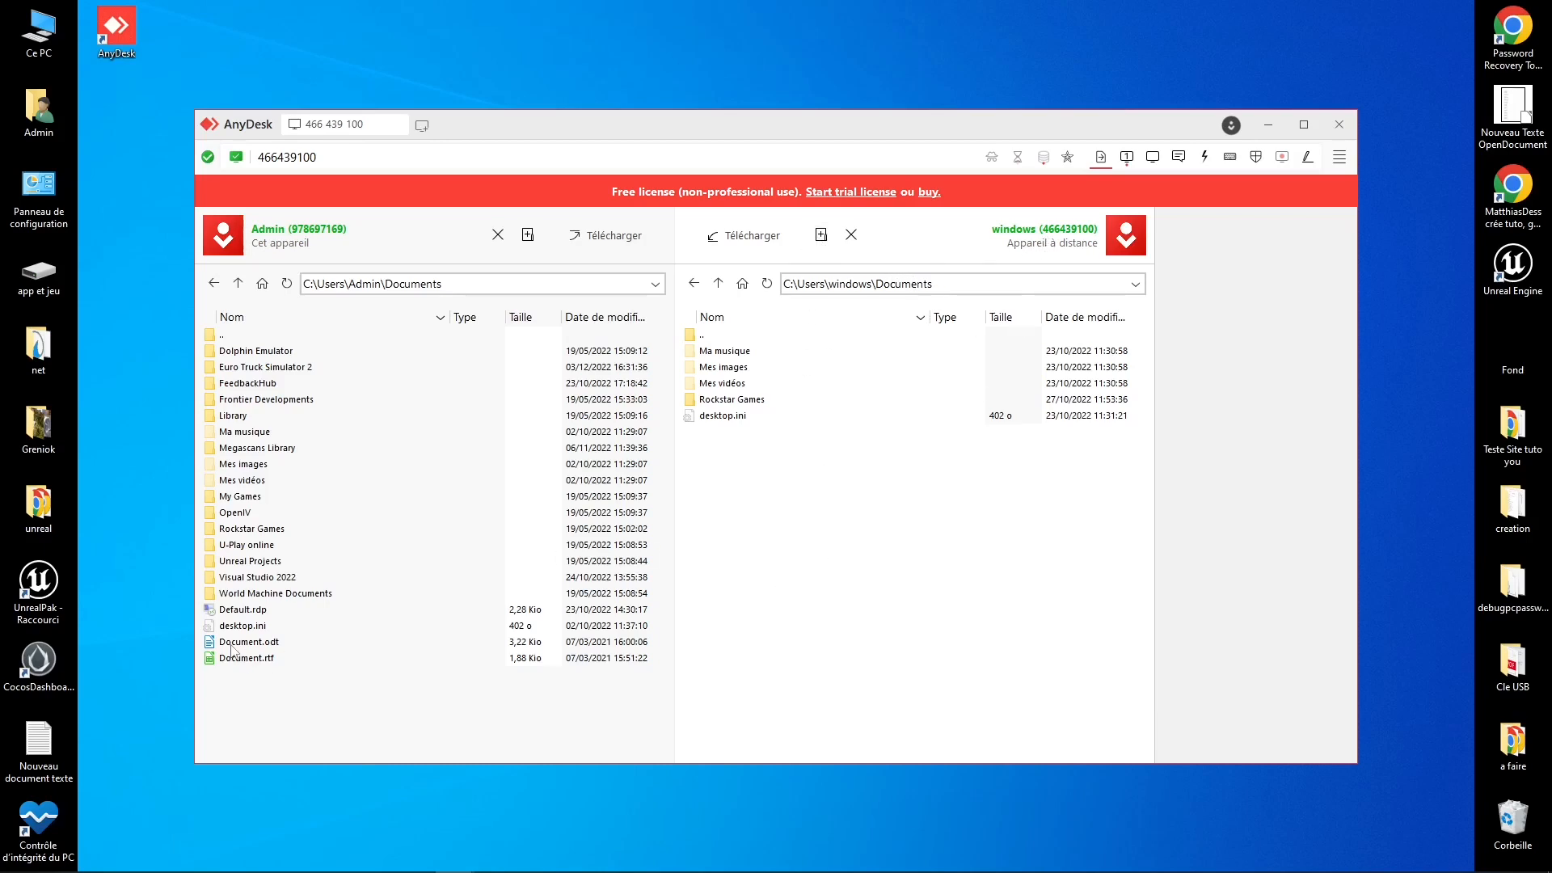
Step: Select Document.rtf in local Documents for transfer to D:\, then open and close a new tab
{"action": "left_click", "coordinate": [268, 644]}
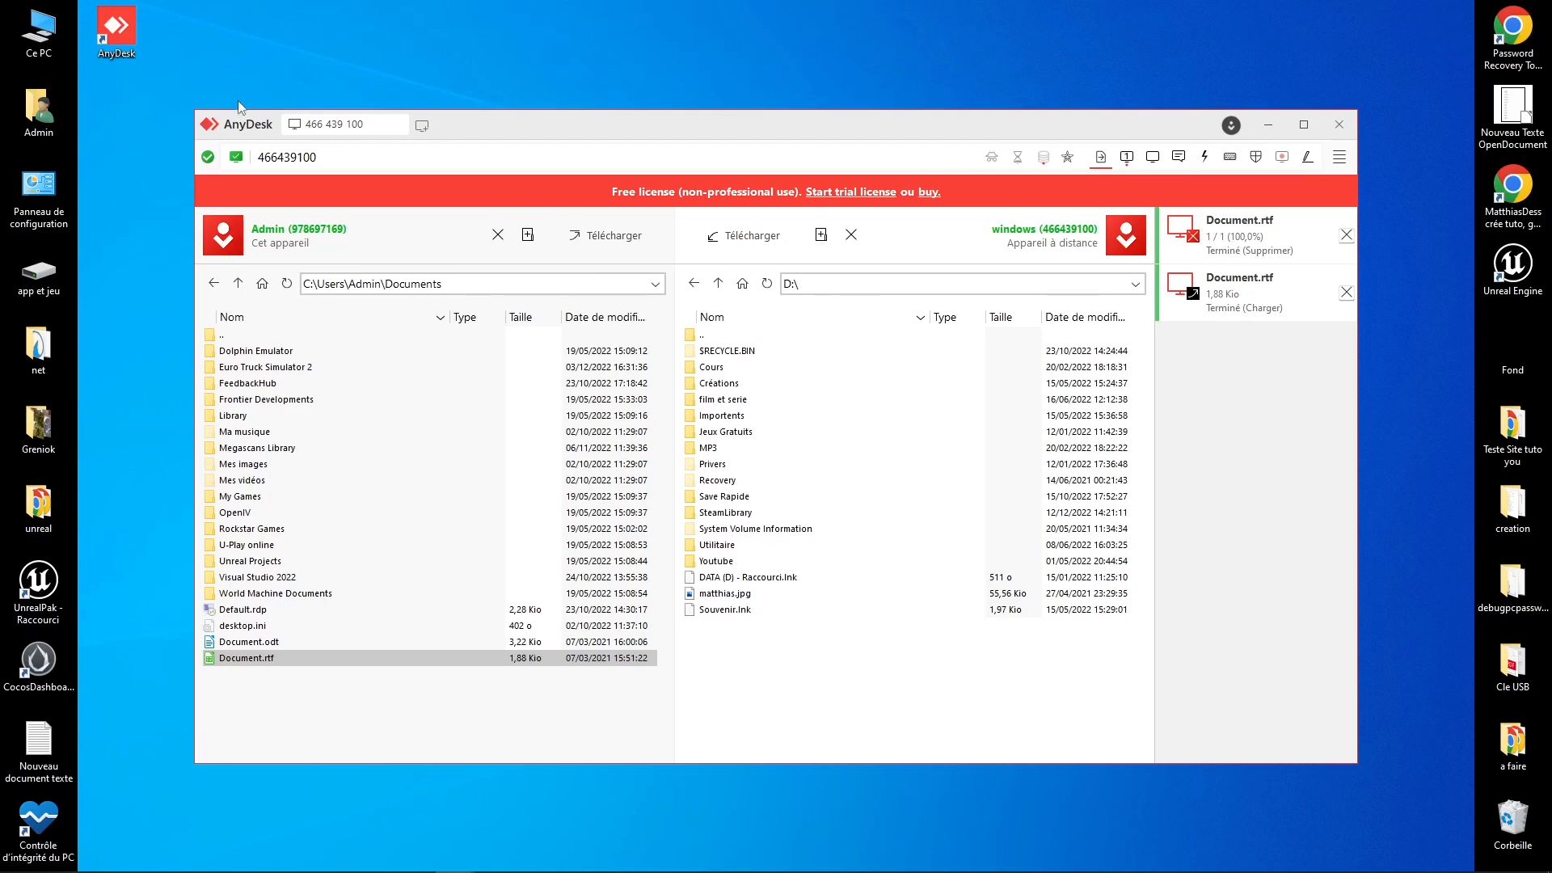
{"action": "left_click", "coordinate": [421, 125]}
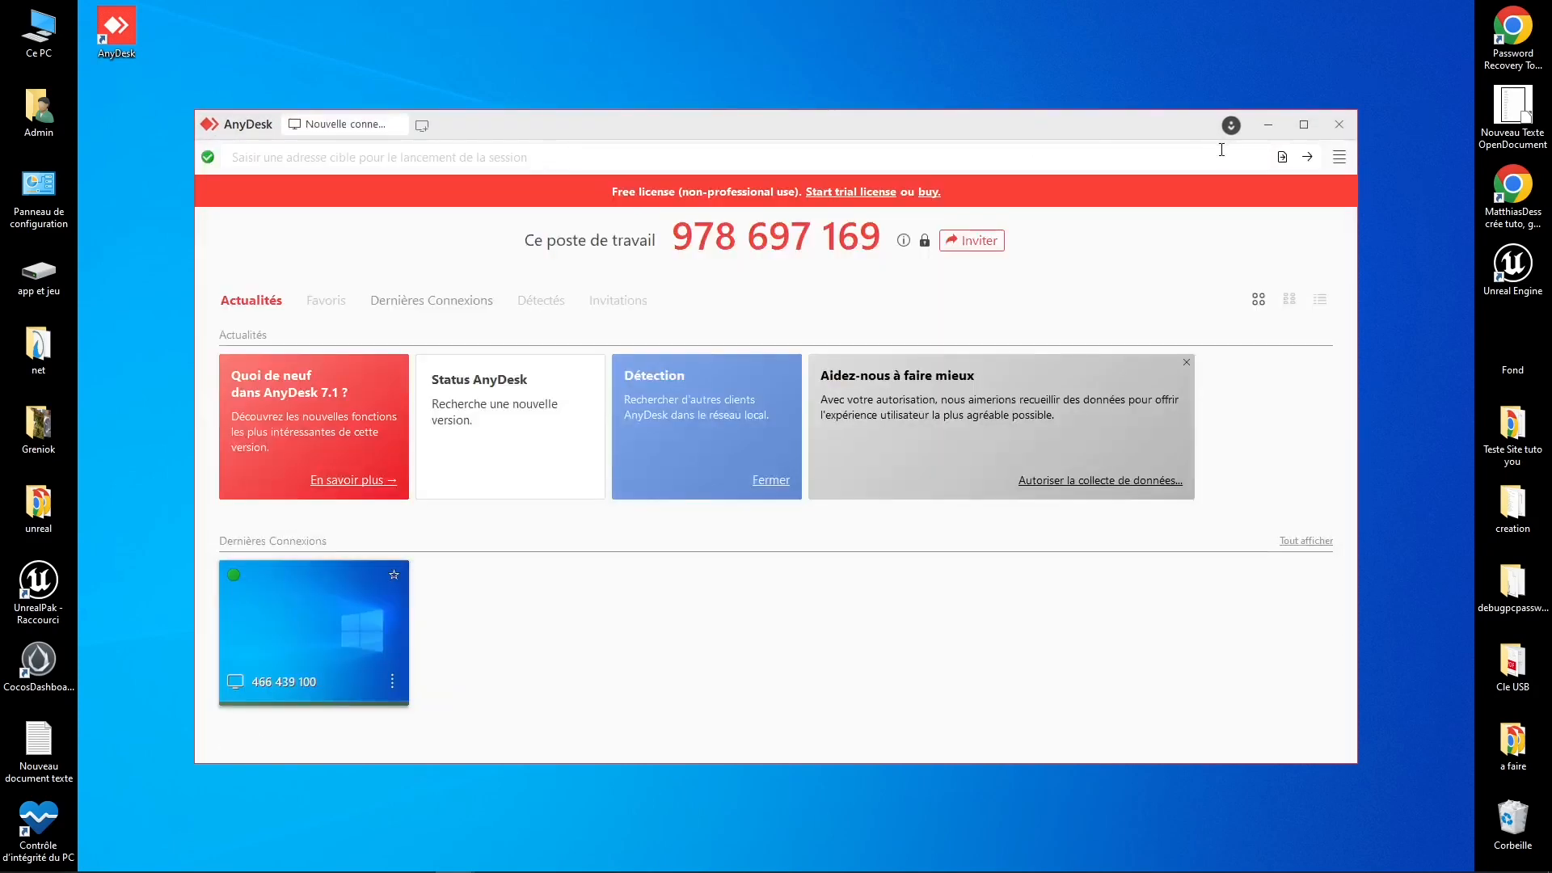
{"action": "left_click", "coordinate": [1336, 123]}
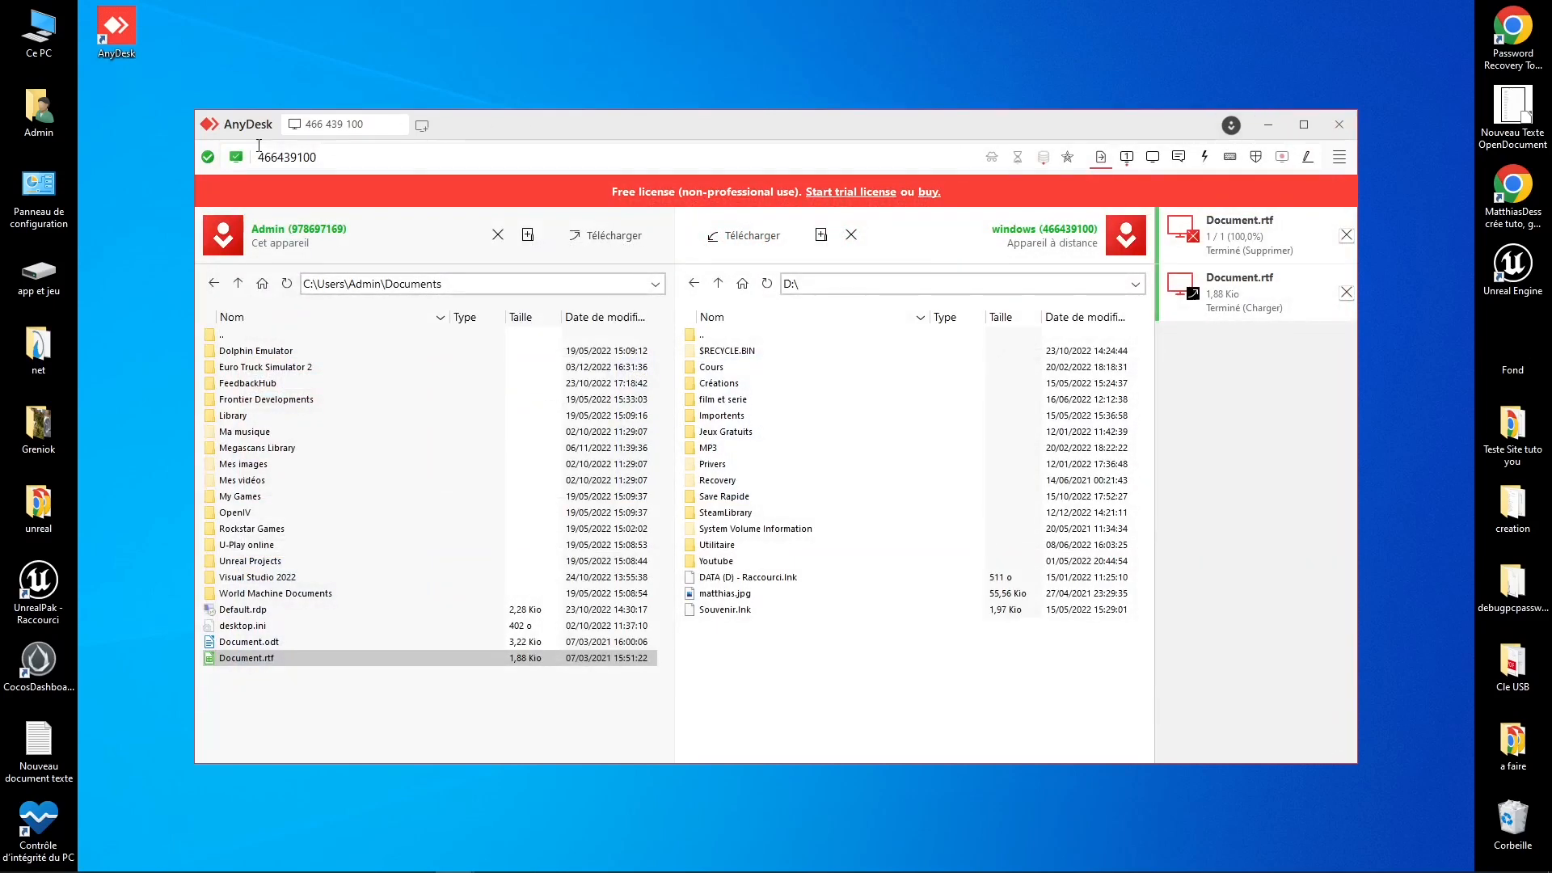
{"action": "left_click", "coordinate": [1339, 159]}
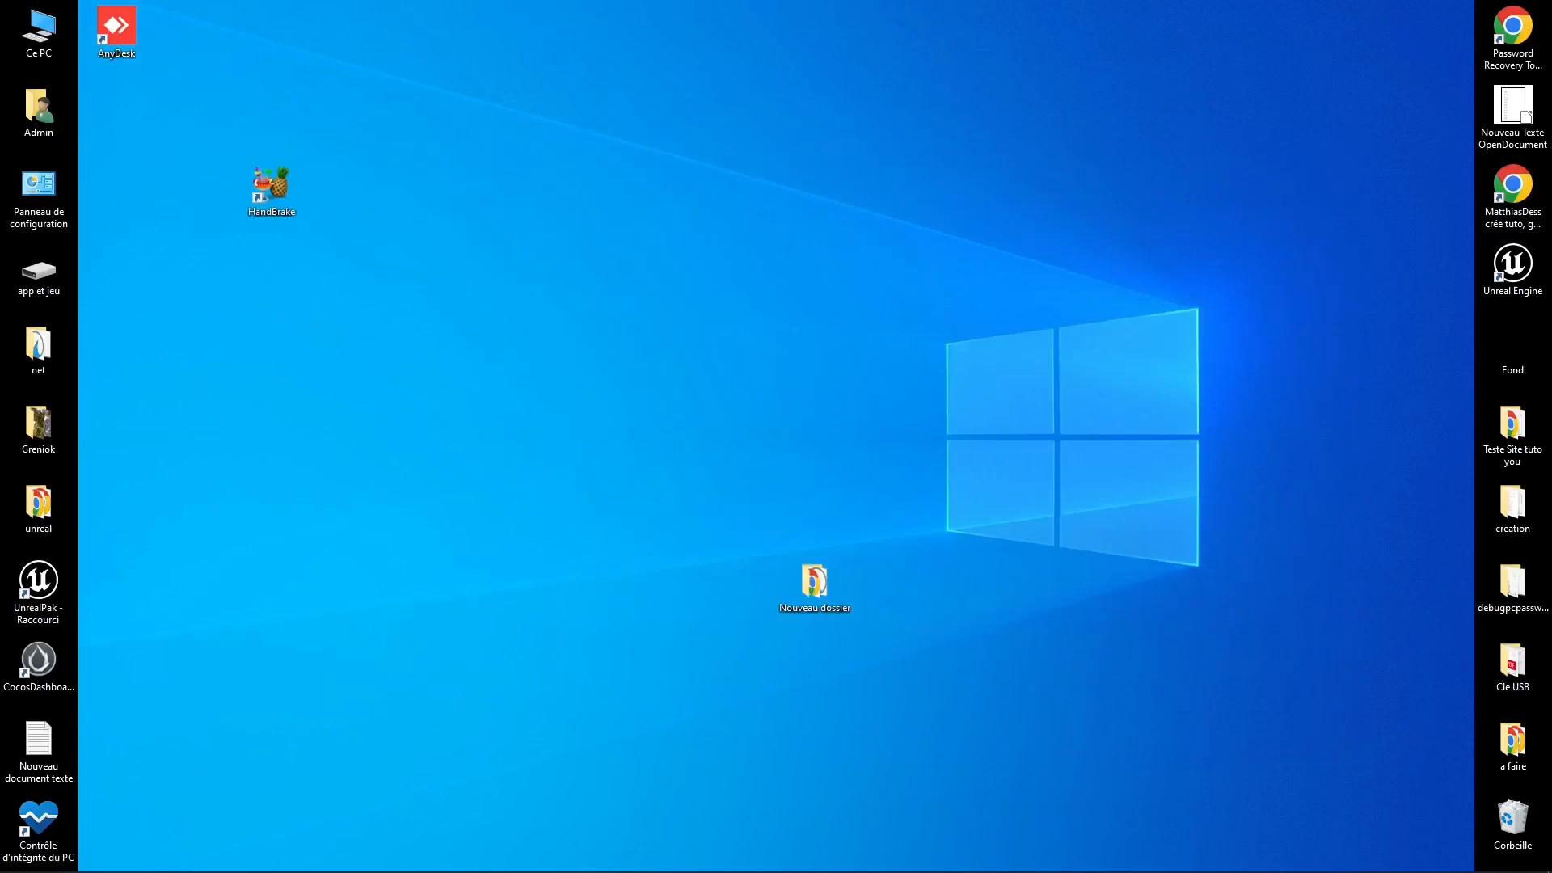
Step: Permanently delete the AnyDesk shortcut from the Recycle Bin, confirm, and close the window
{"action": "mouse_move", "coordinate": [404, 871]}
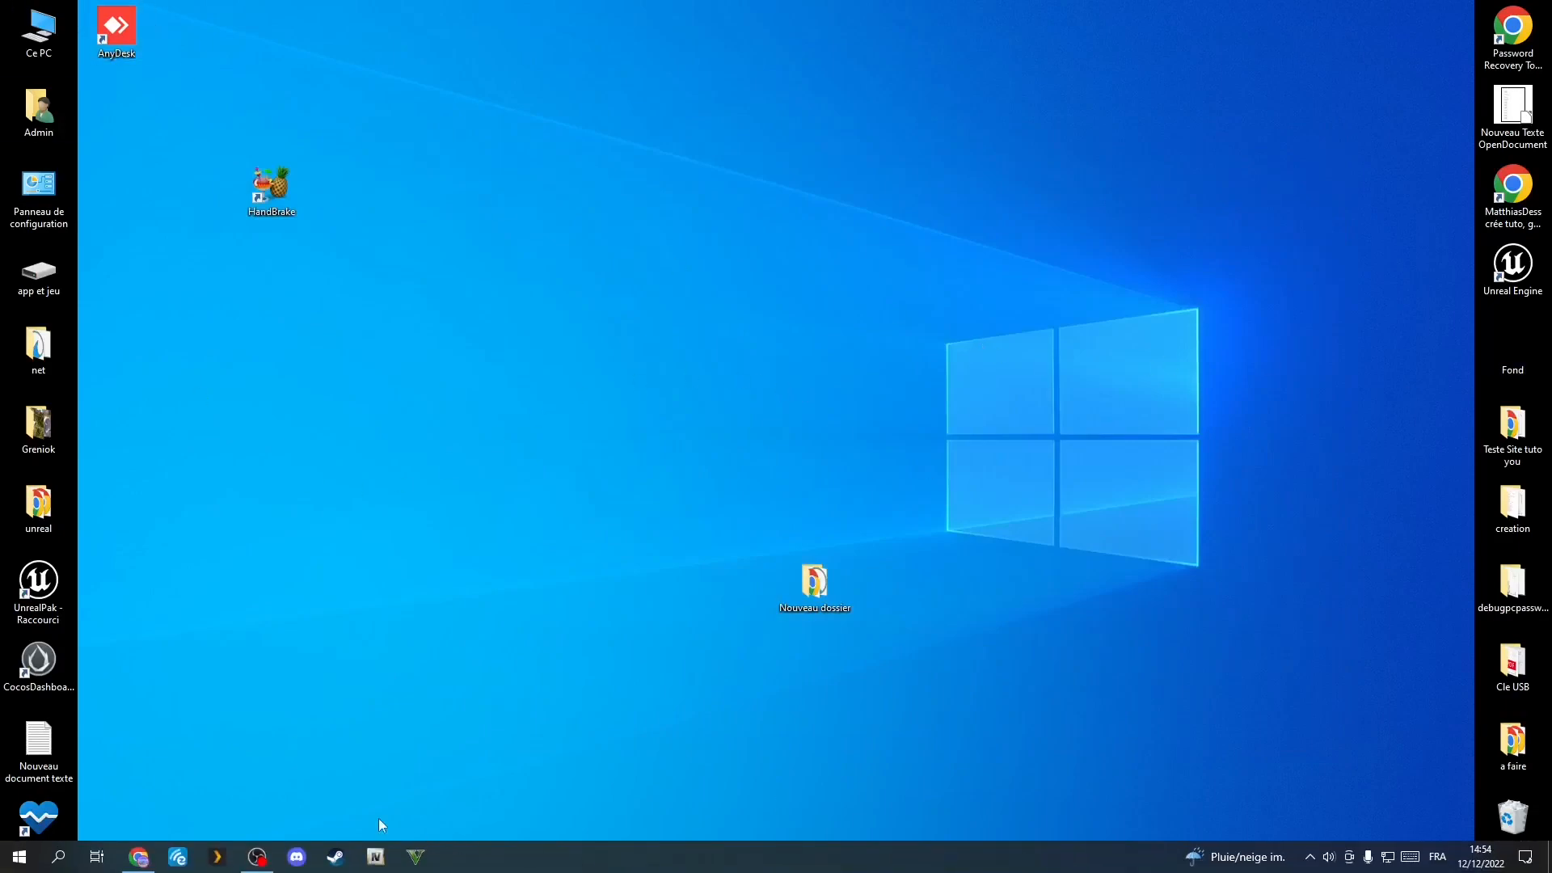
{"action": "double_click", "coordinate": [1512, 820]}
{"action": "left_click_drag", "start_coordinate": [667, 367], "coordinate": [613, 237]}
{"action": "key", "text": "Delete"}
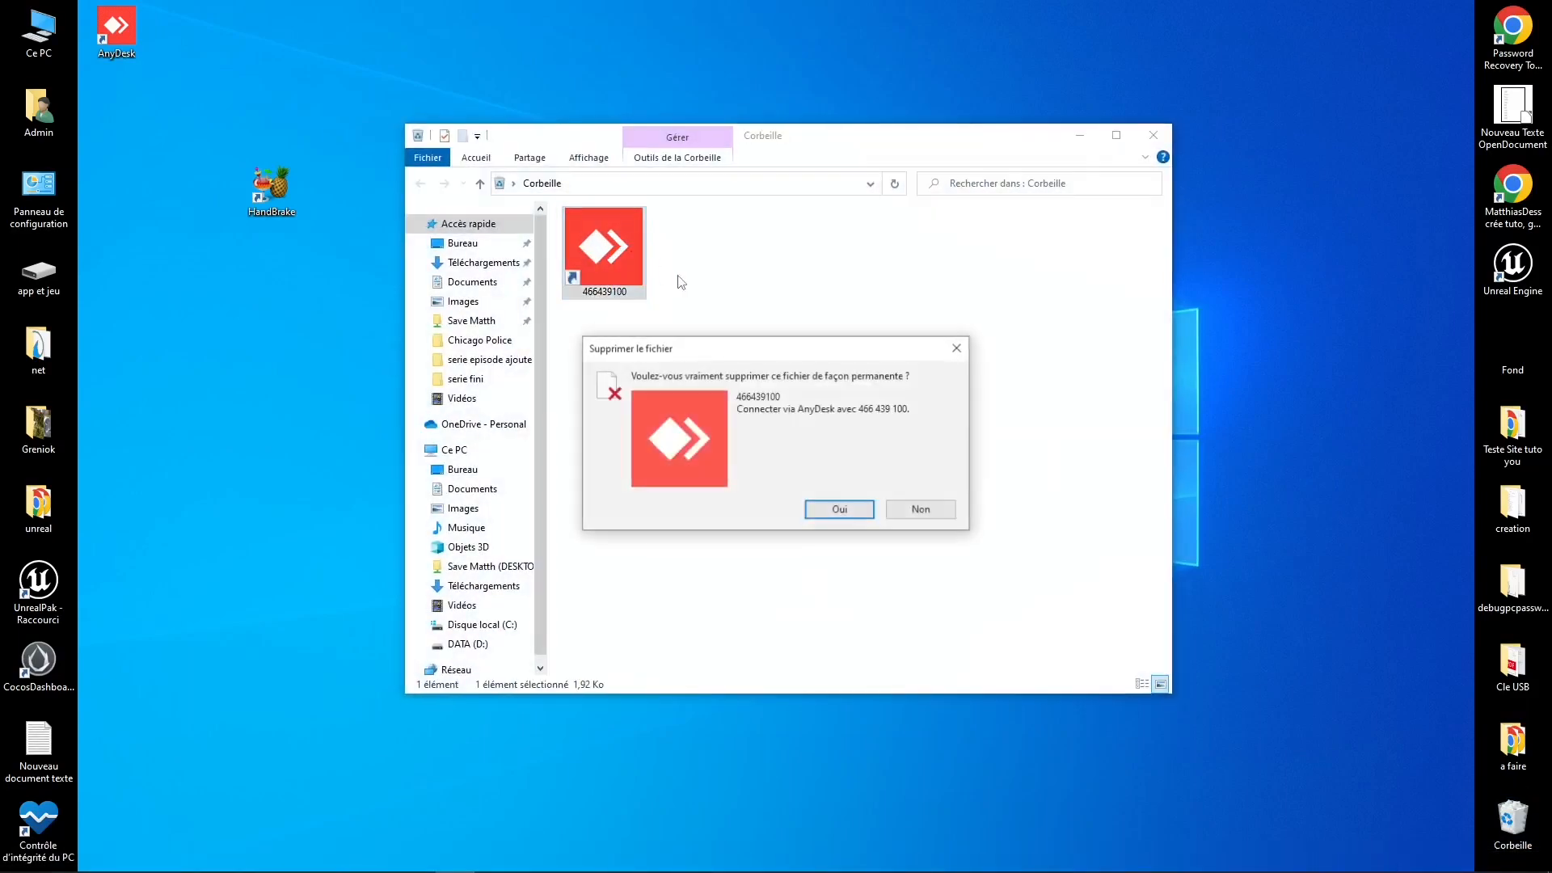
{"action": "key", "text": "Return"}
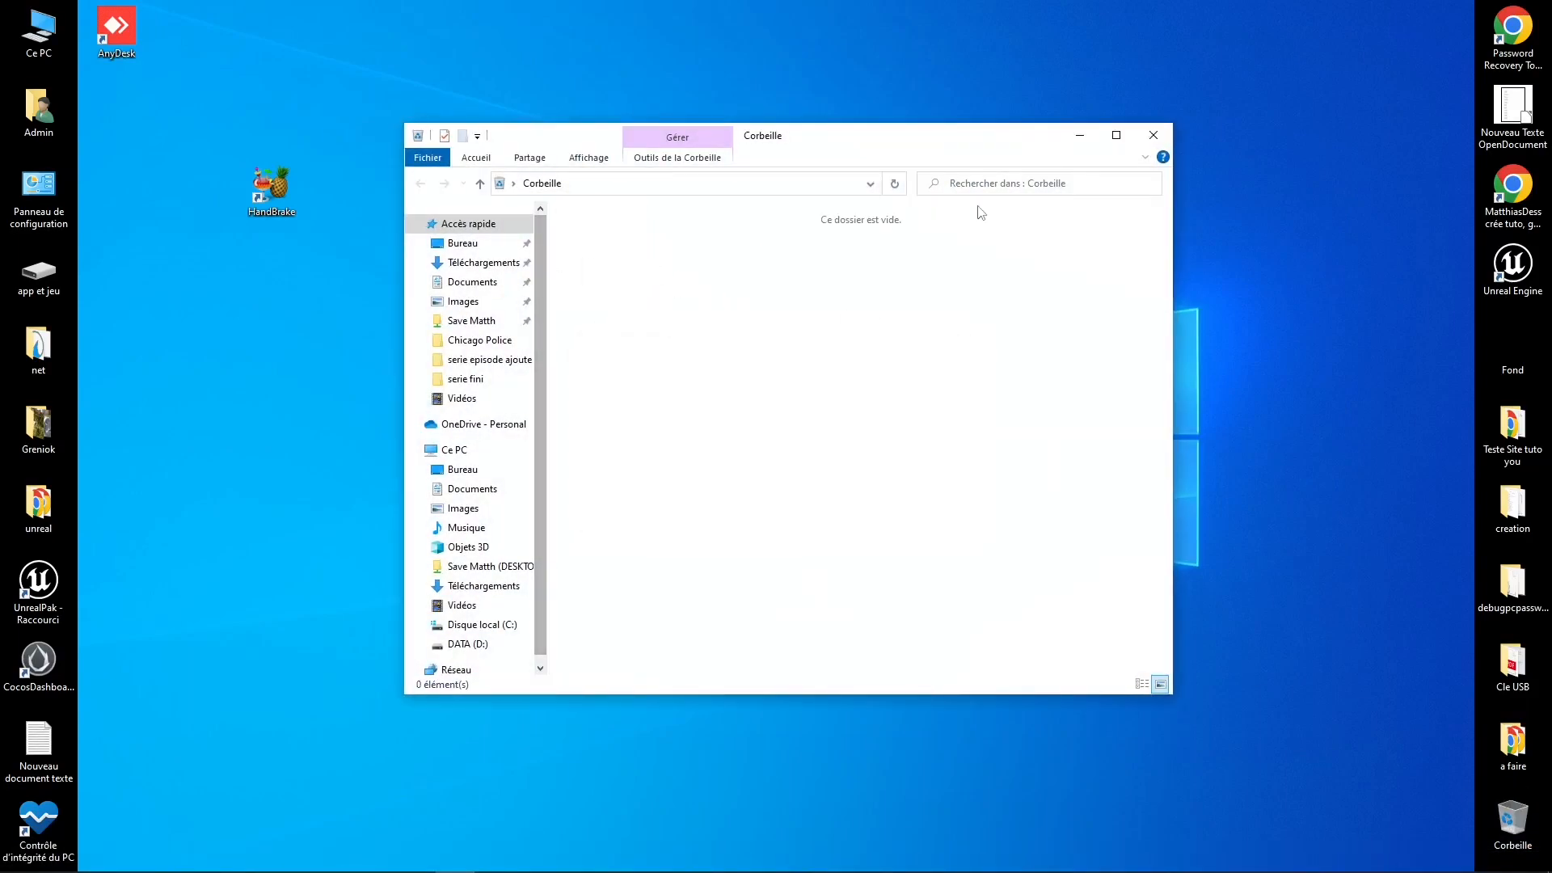
{"action": "left_click", "coordinate": [1153, 135]}
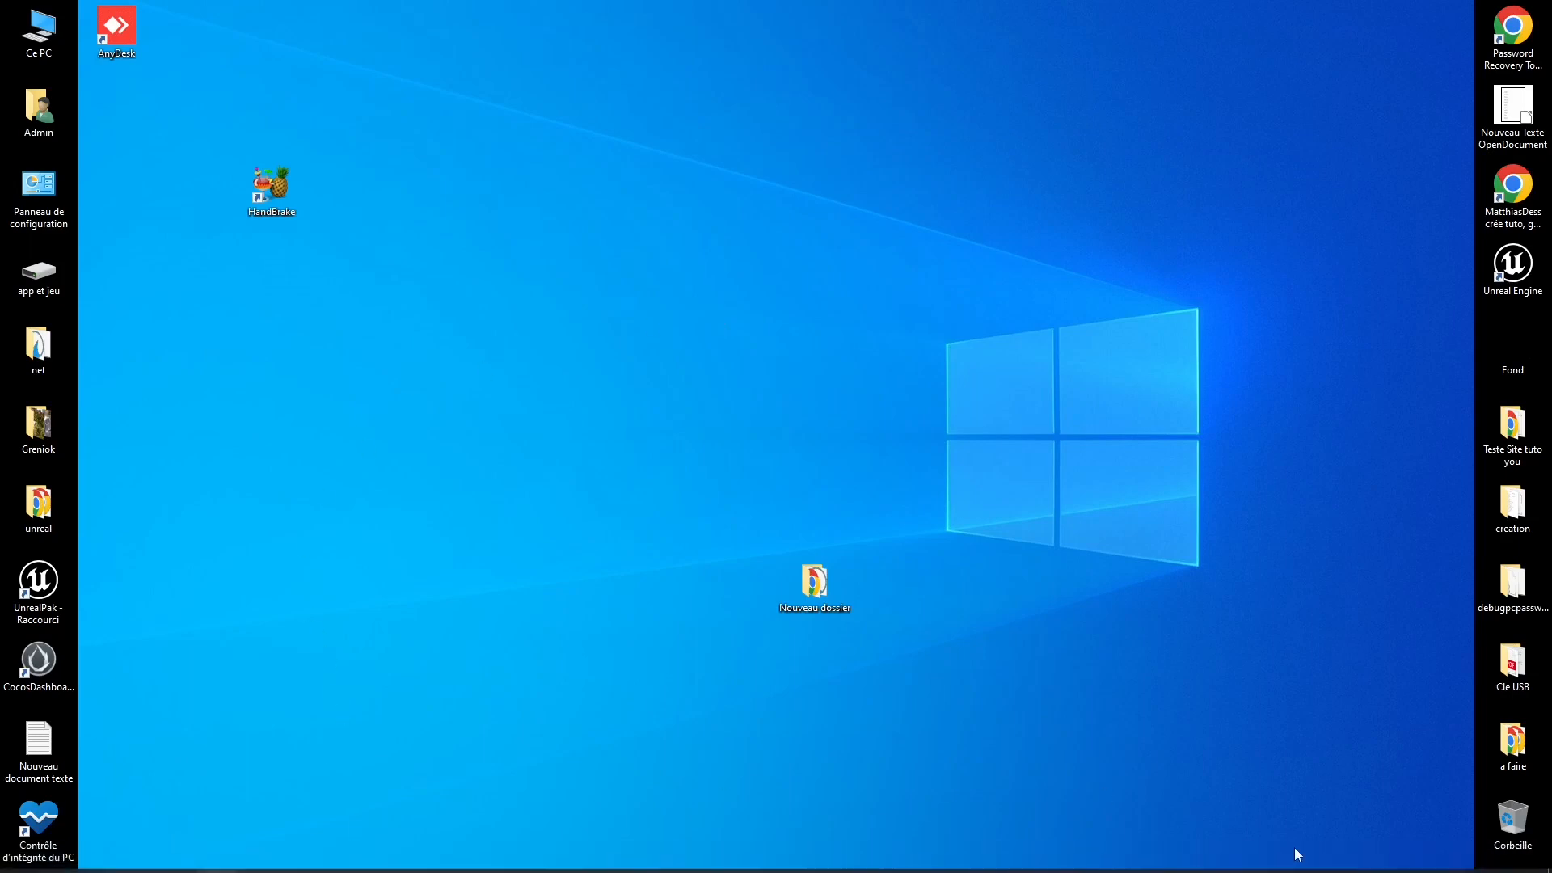
Step: Restore the OBS Studio window from the taskbar, with recording still running on scene video
{"action": "mouse_move", "coordinate": [1309, 871]}
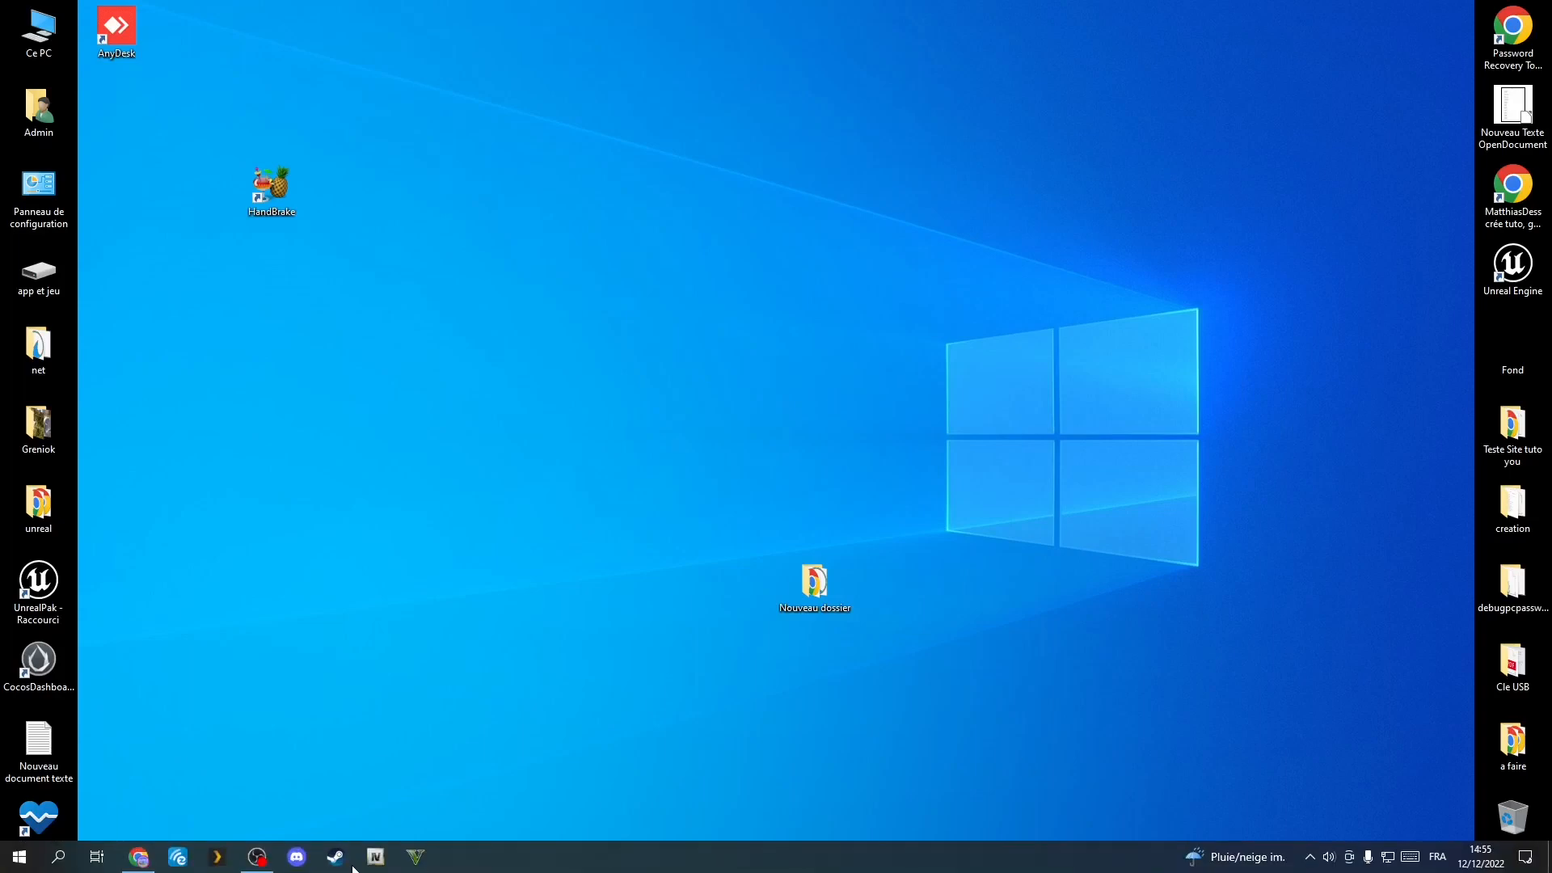
{"action": "left_click", "coordinate": [261, 856]}
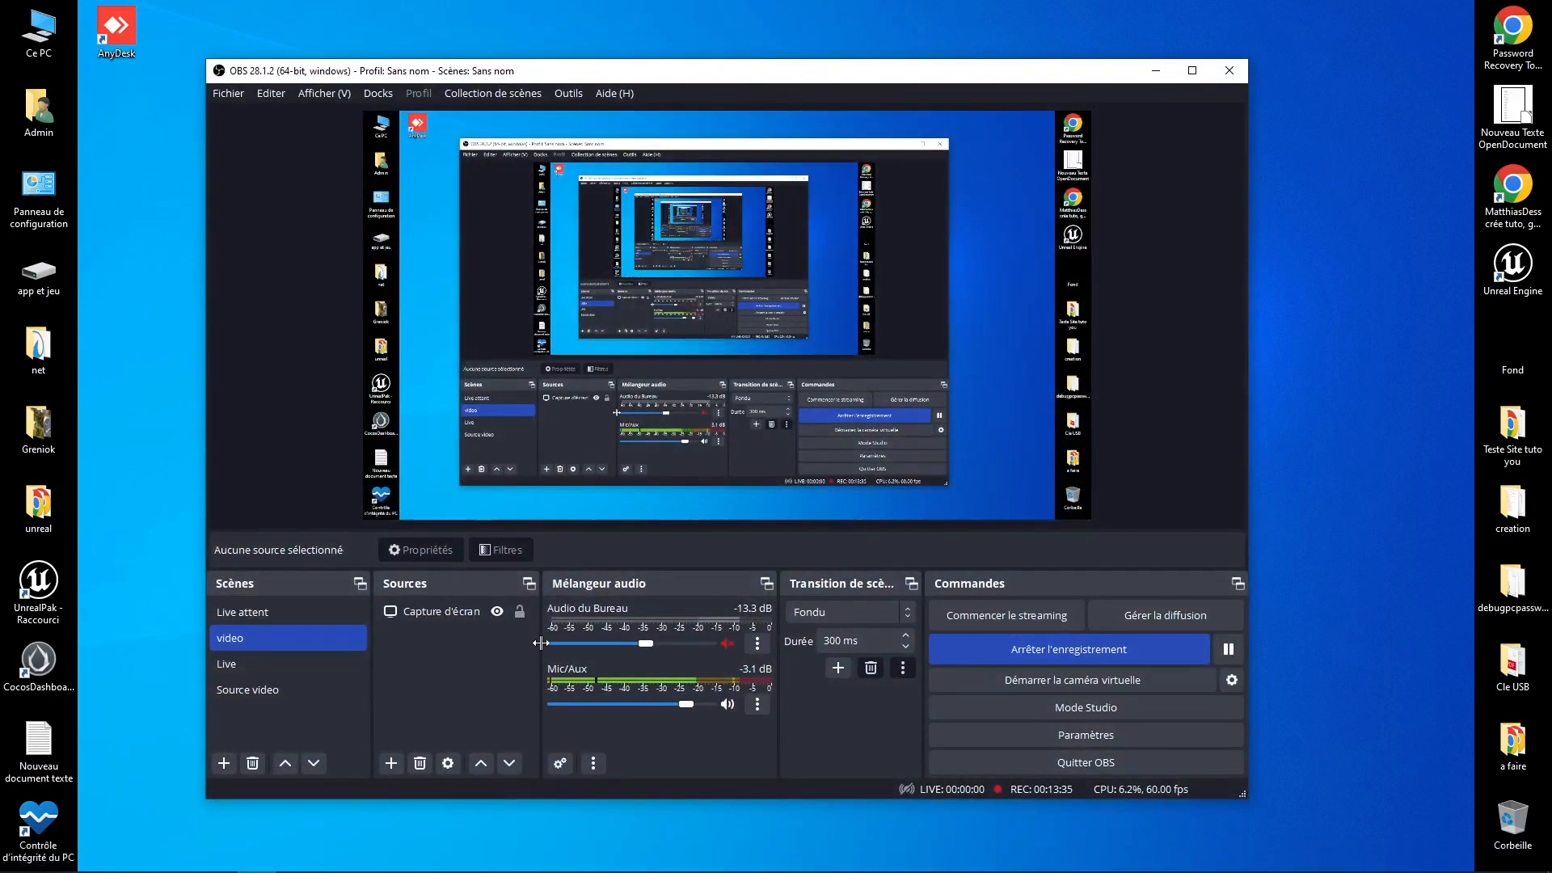
{"action": "mouse_move", "coordinate": [722, 872]}
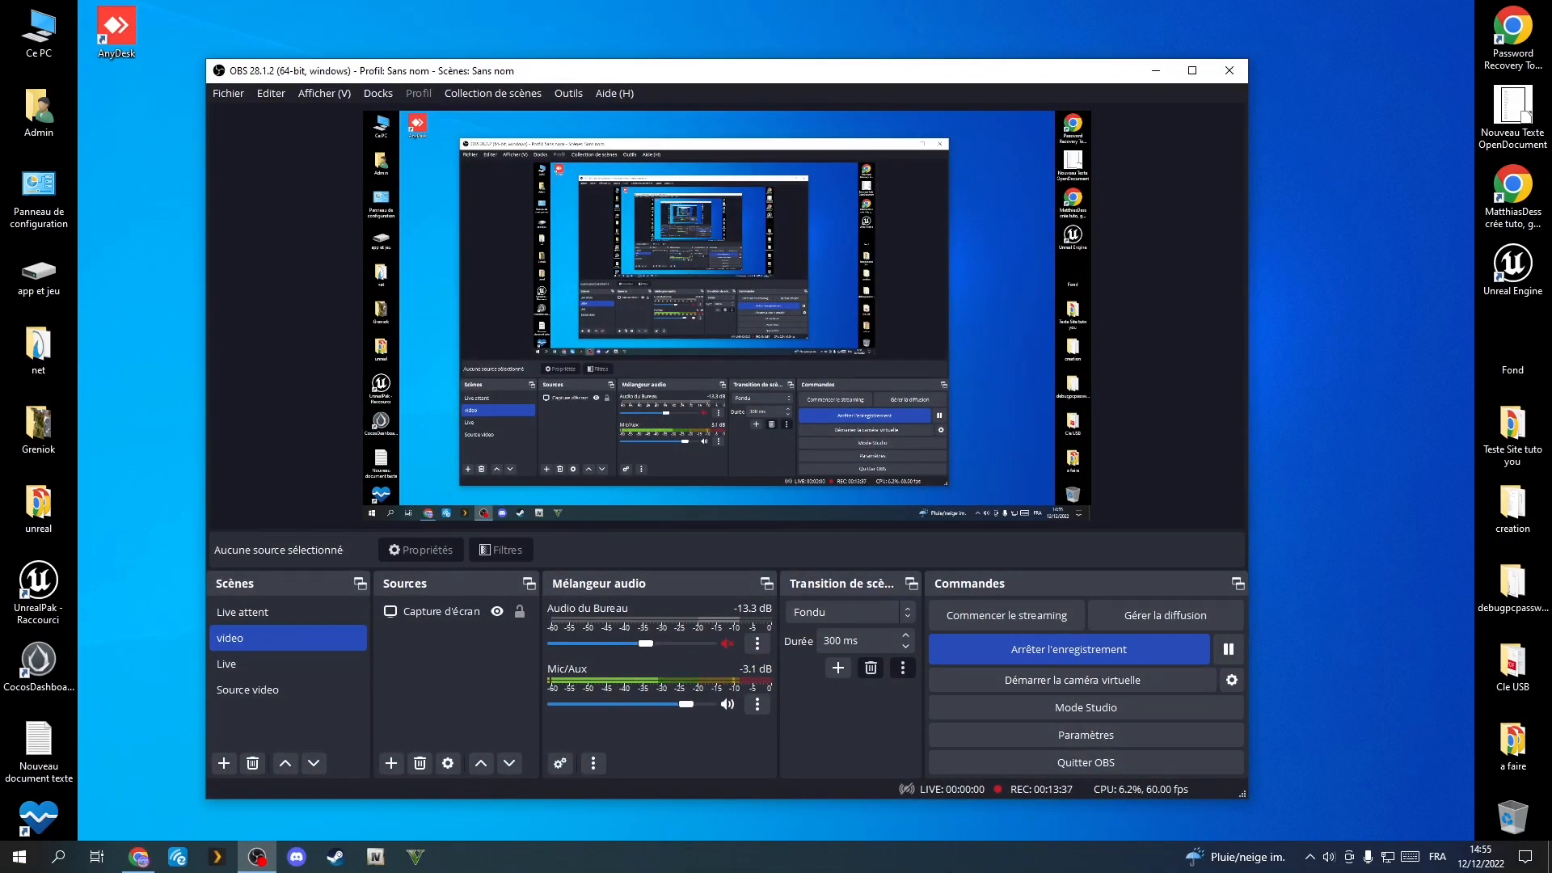